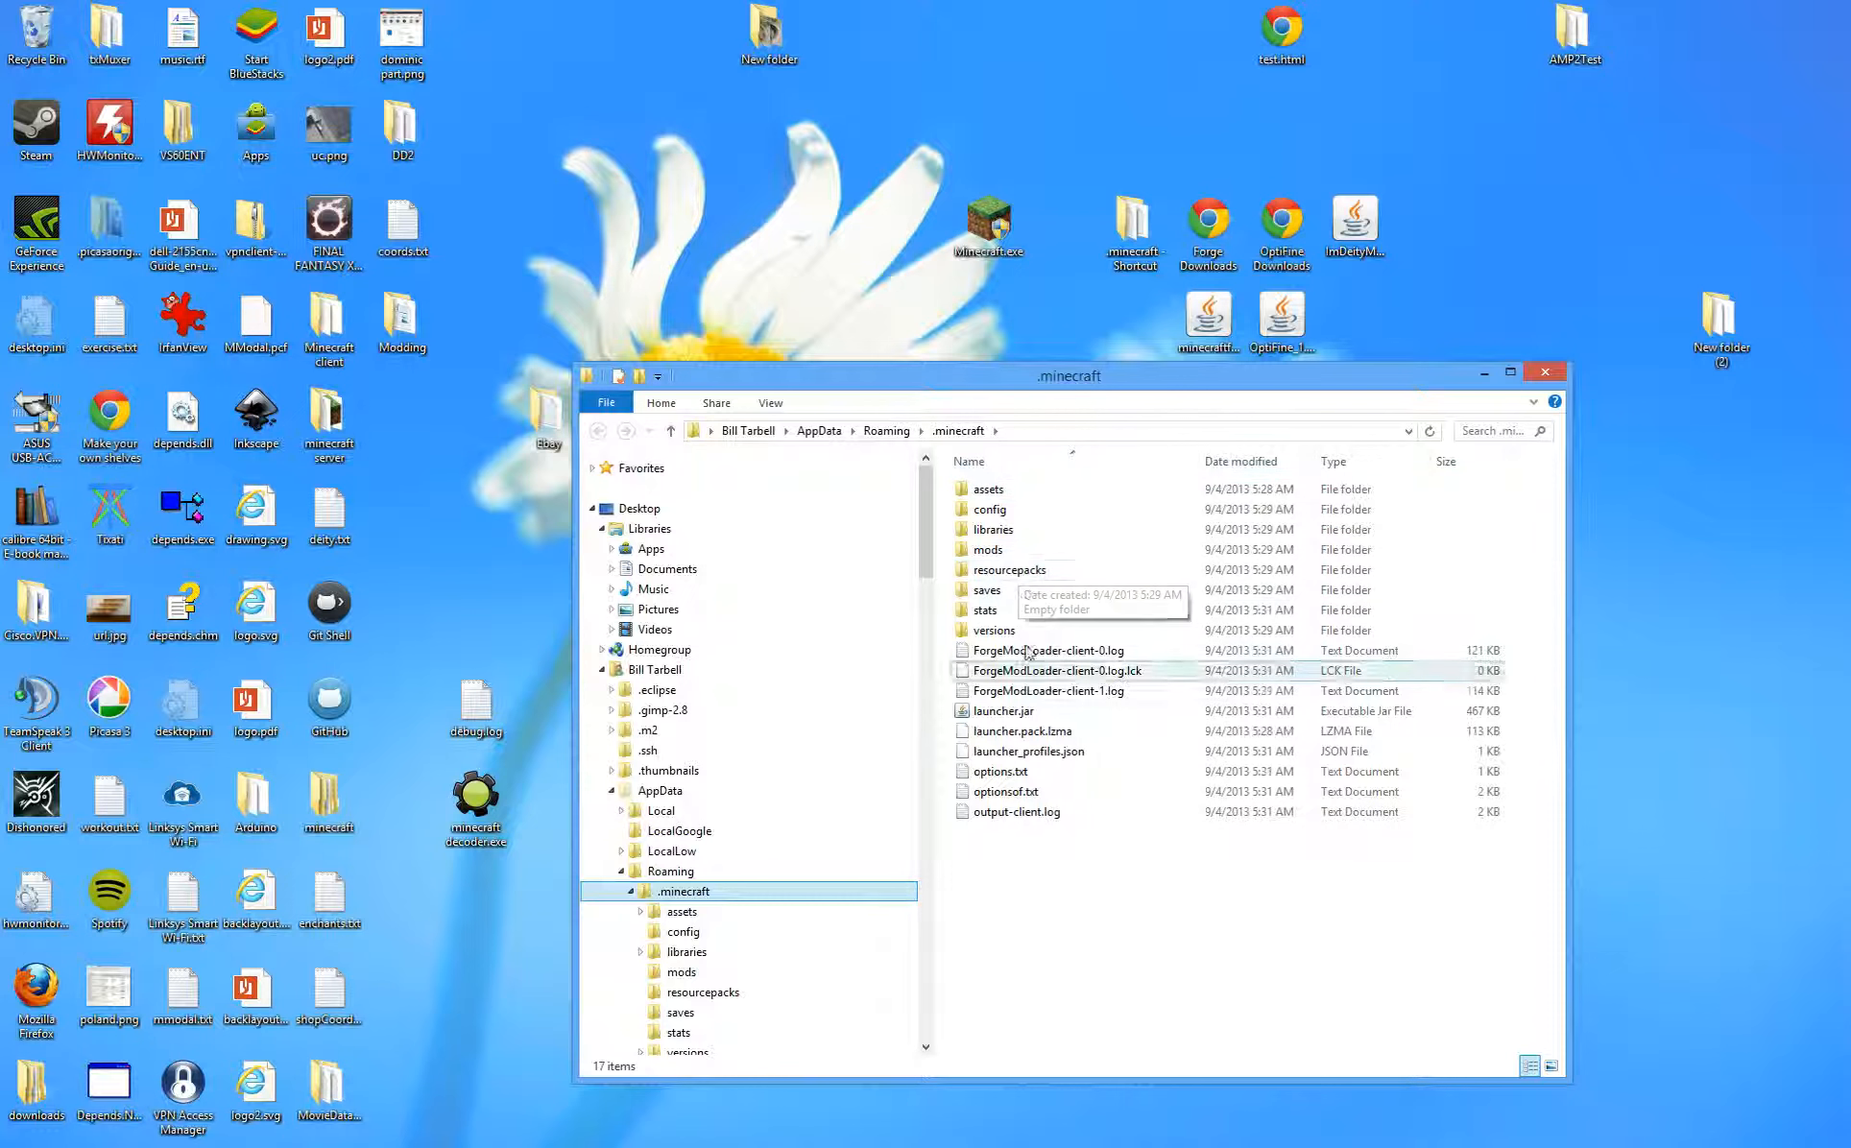
- Show the AppData folder, move the Explorer window down-left, and start the Minecraft launcher
{"action": "left_click", "coordinate": [855, 786]}
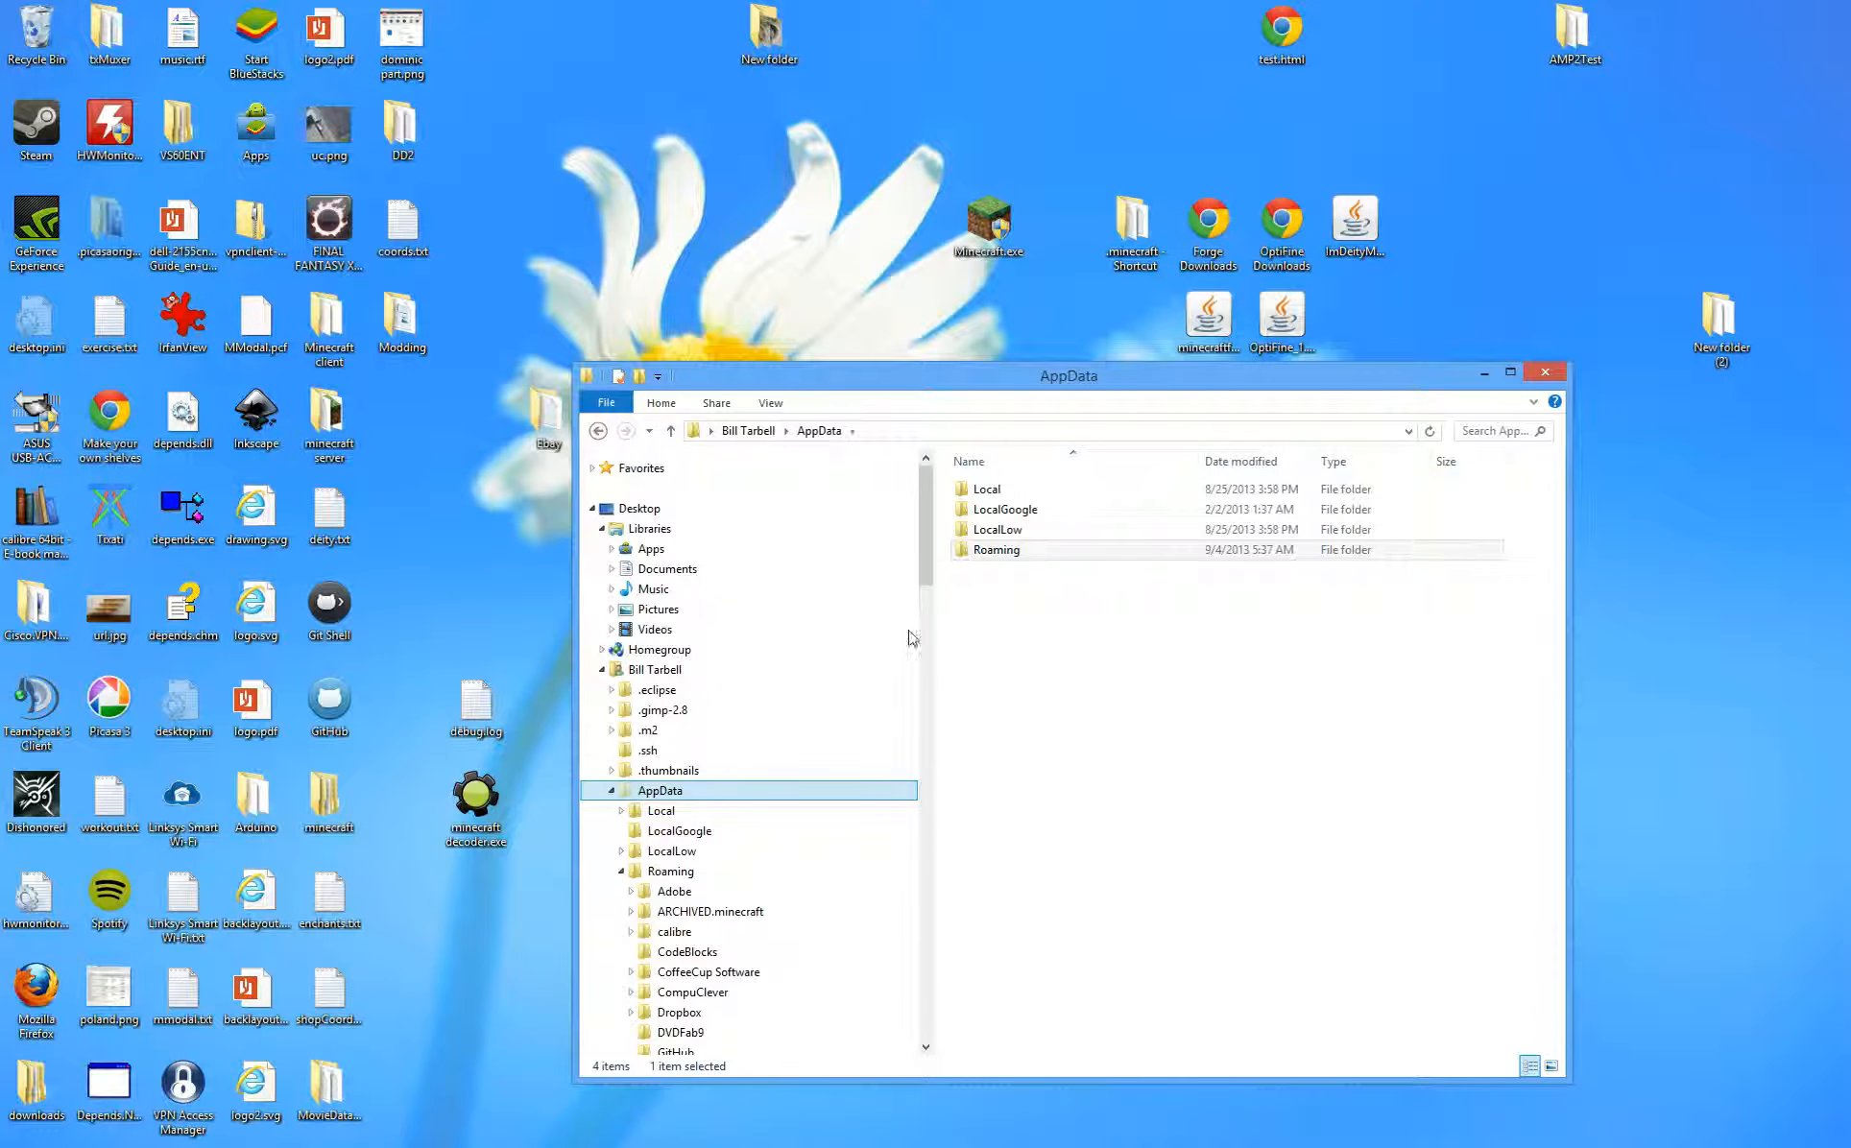
{"action": "left_click_drag", "start_coordinate": [1214, 376], "coordinate": [934, 552]}
{"action": "double_click", "coordinate": [989, 223]}
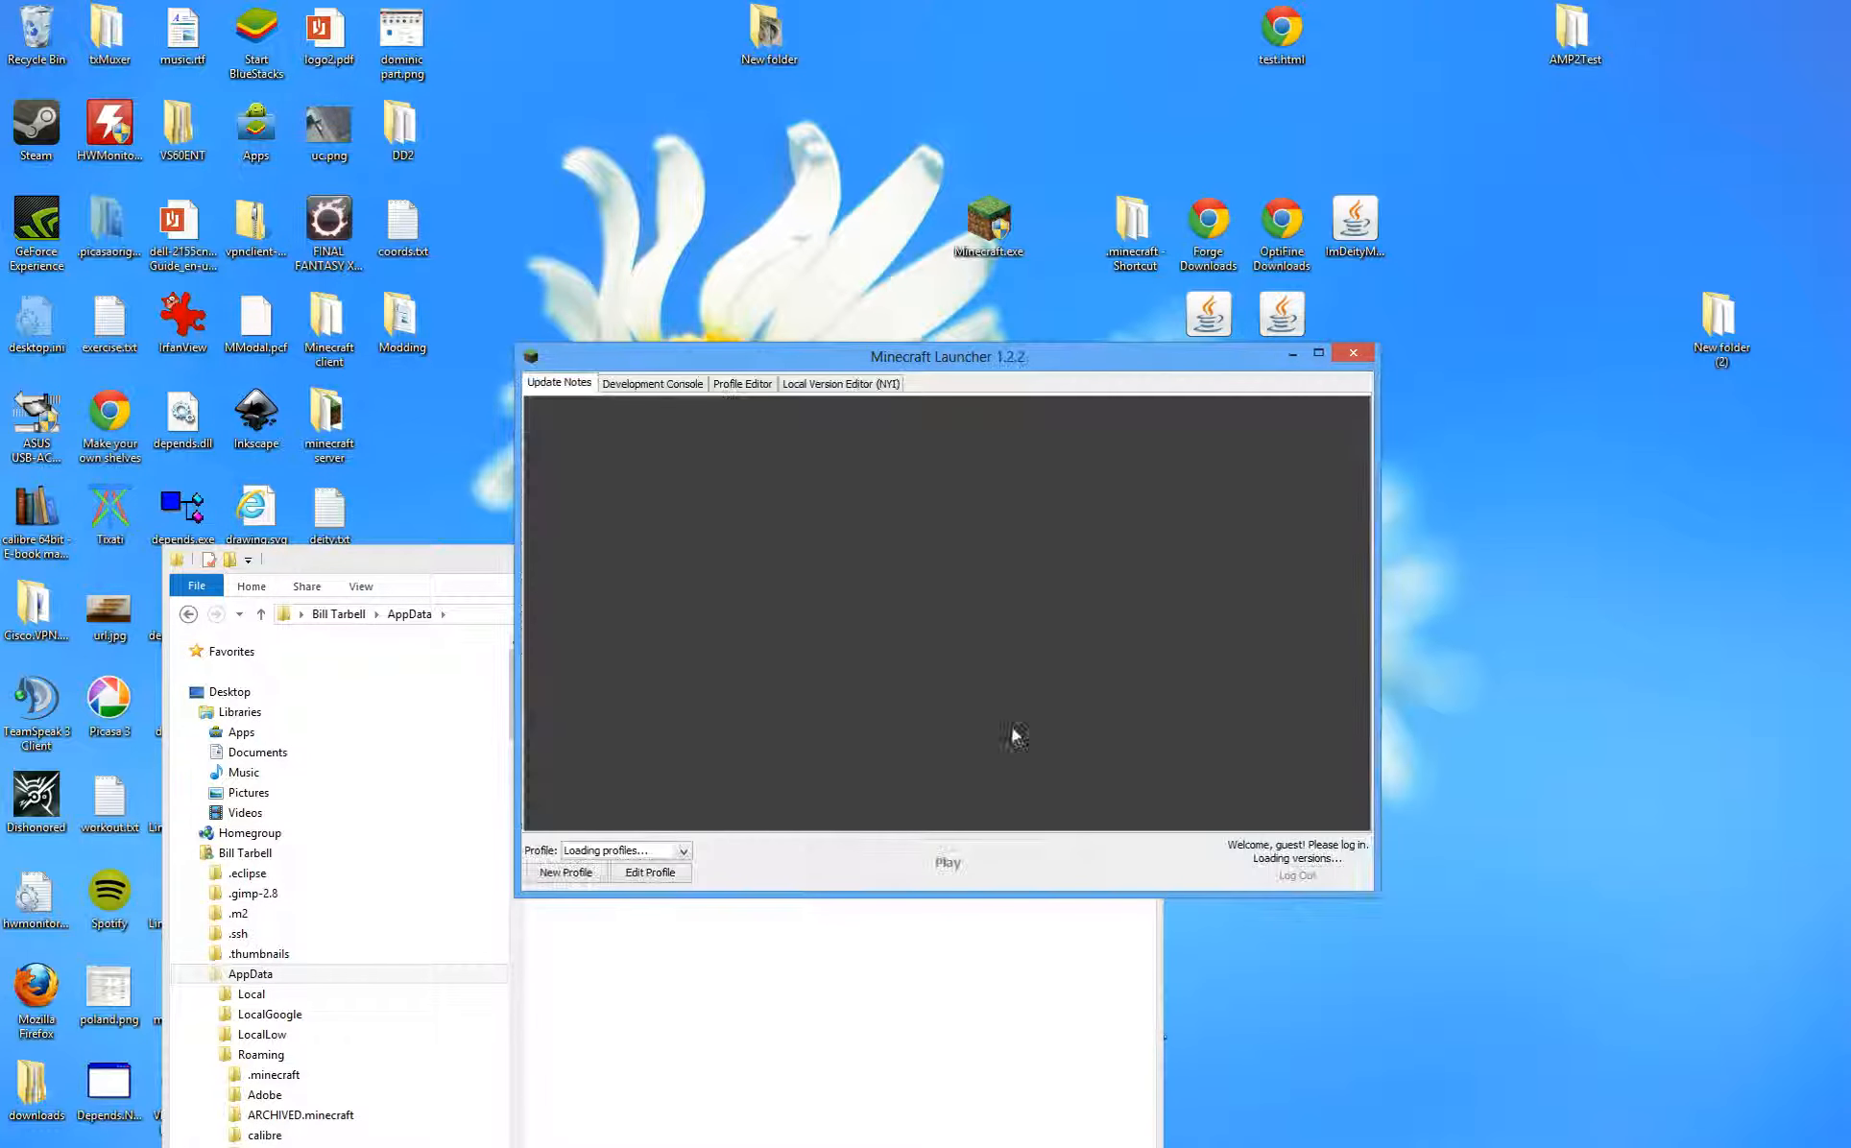
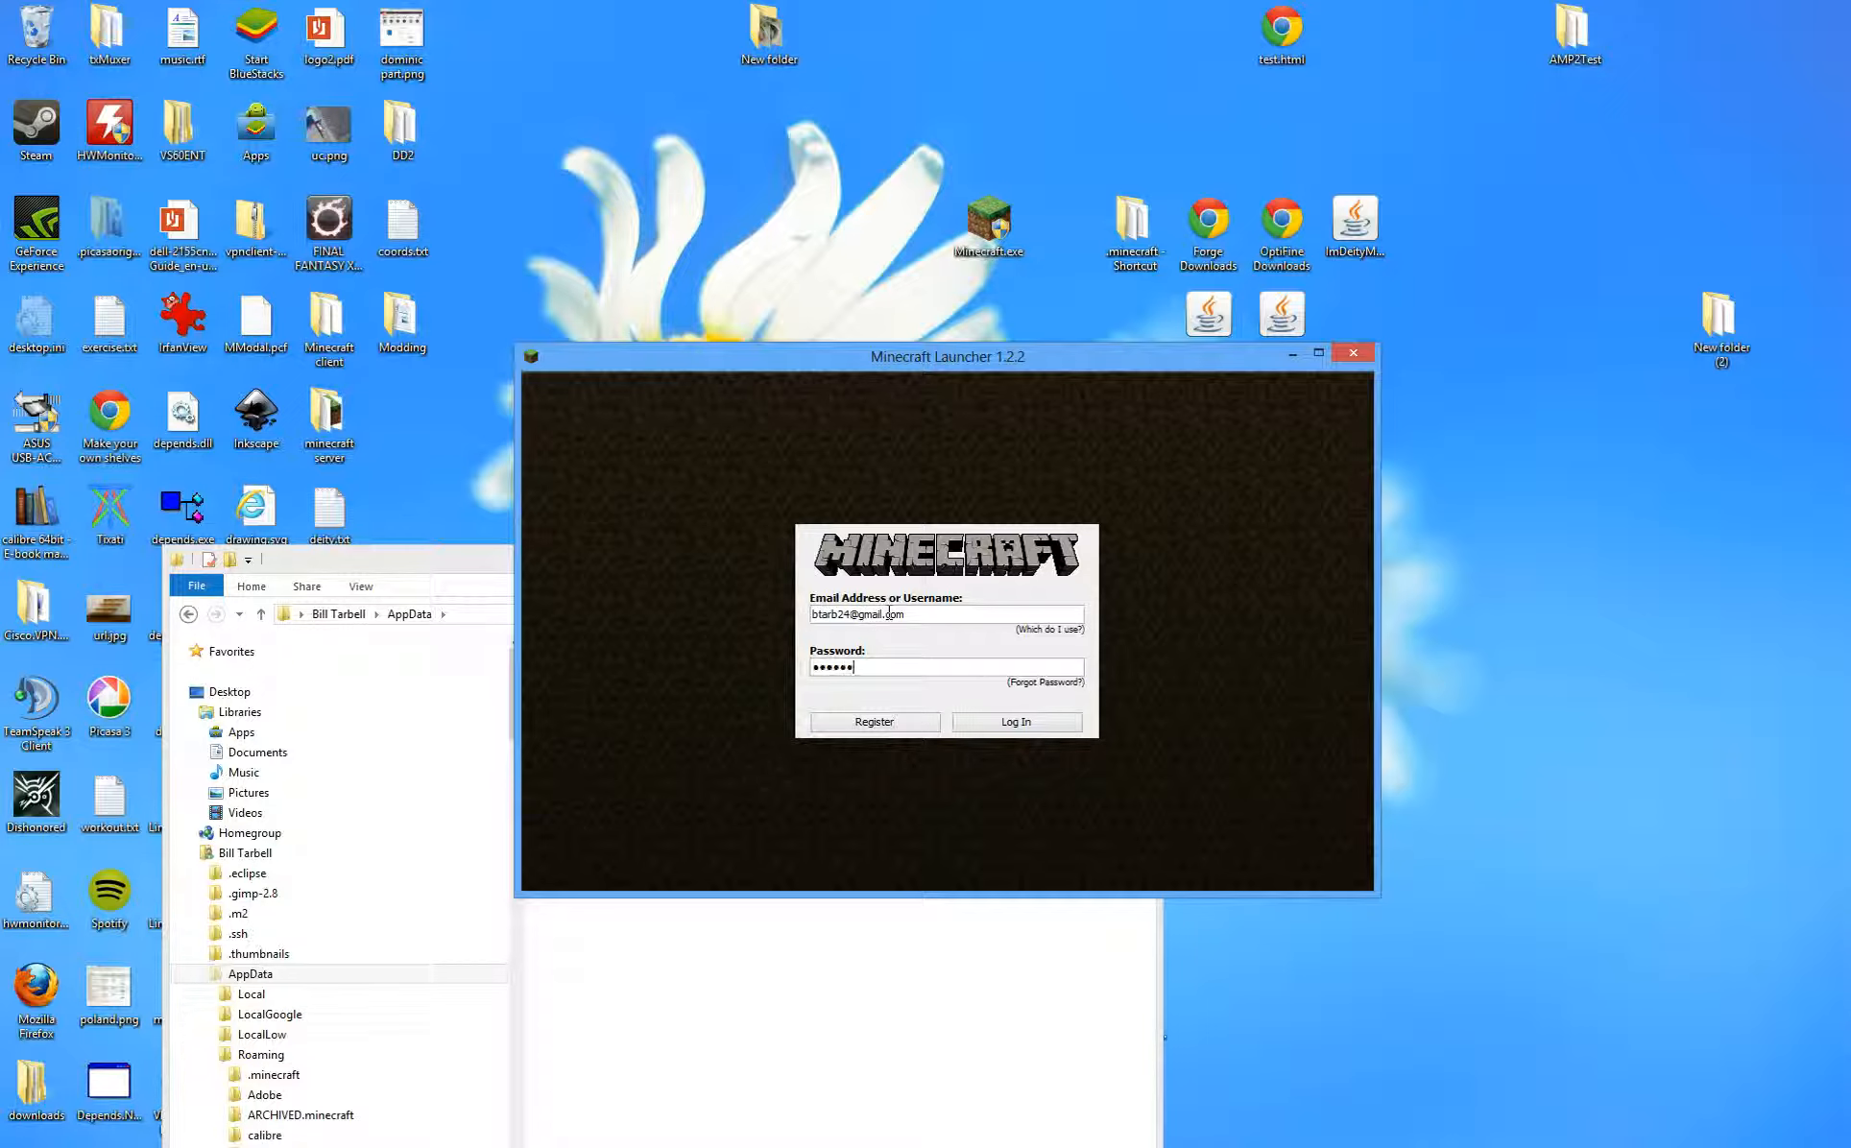
- Log into the launcher with the account credentials and restore the Forge Downloads browser window
{"action": "key", "text": "Return"}
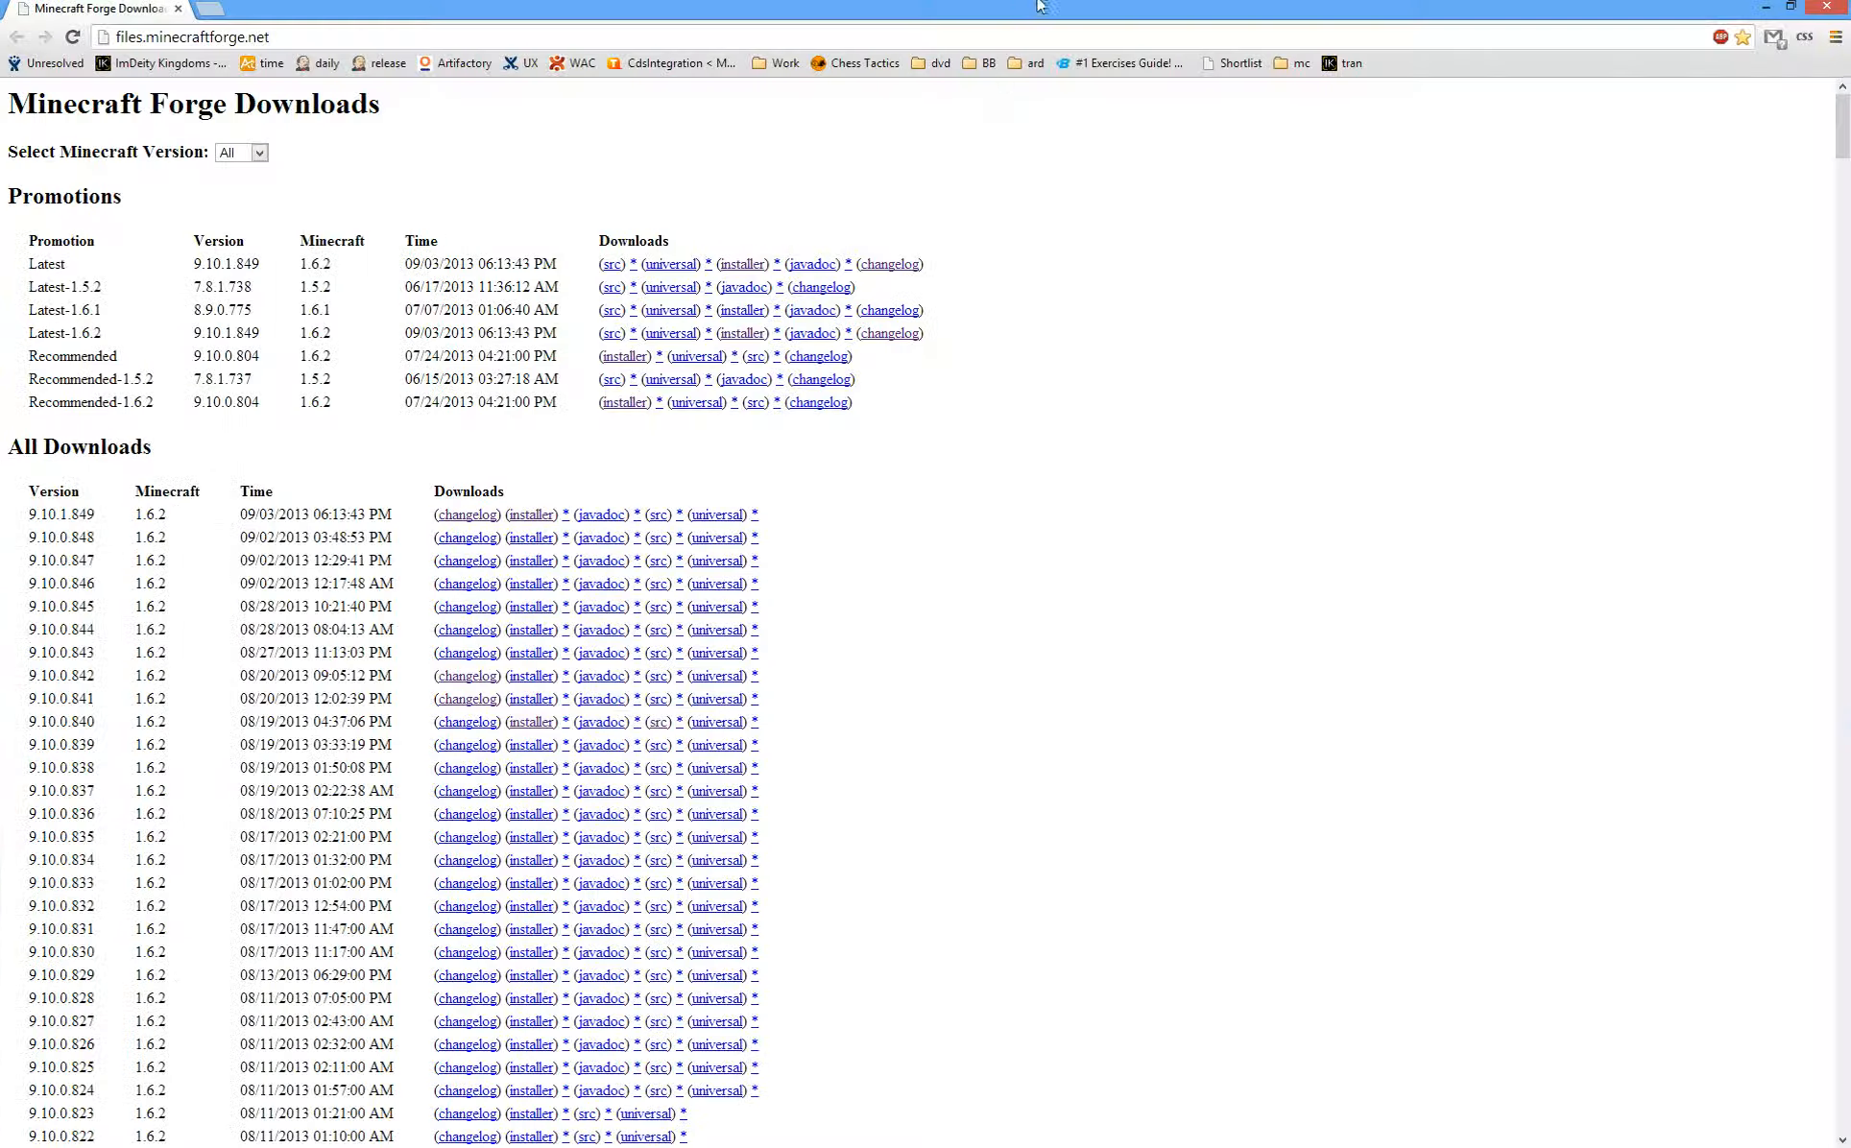
{"action": "left_click_drag", "start_coordinate": [1042, 7], "coordinate": [1189, 415]}
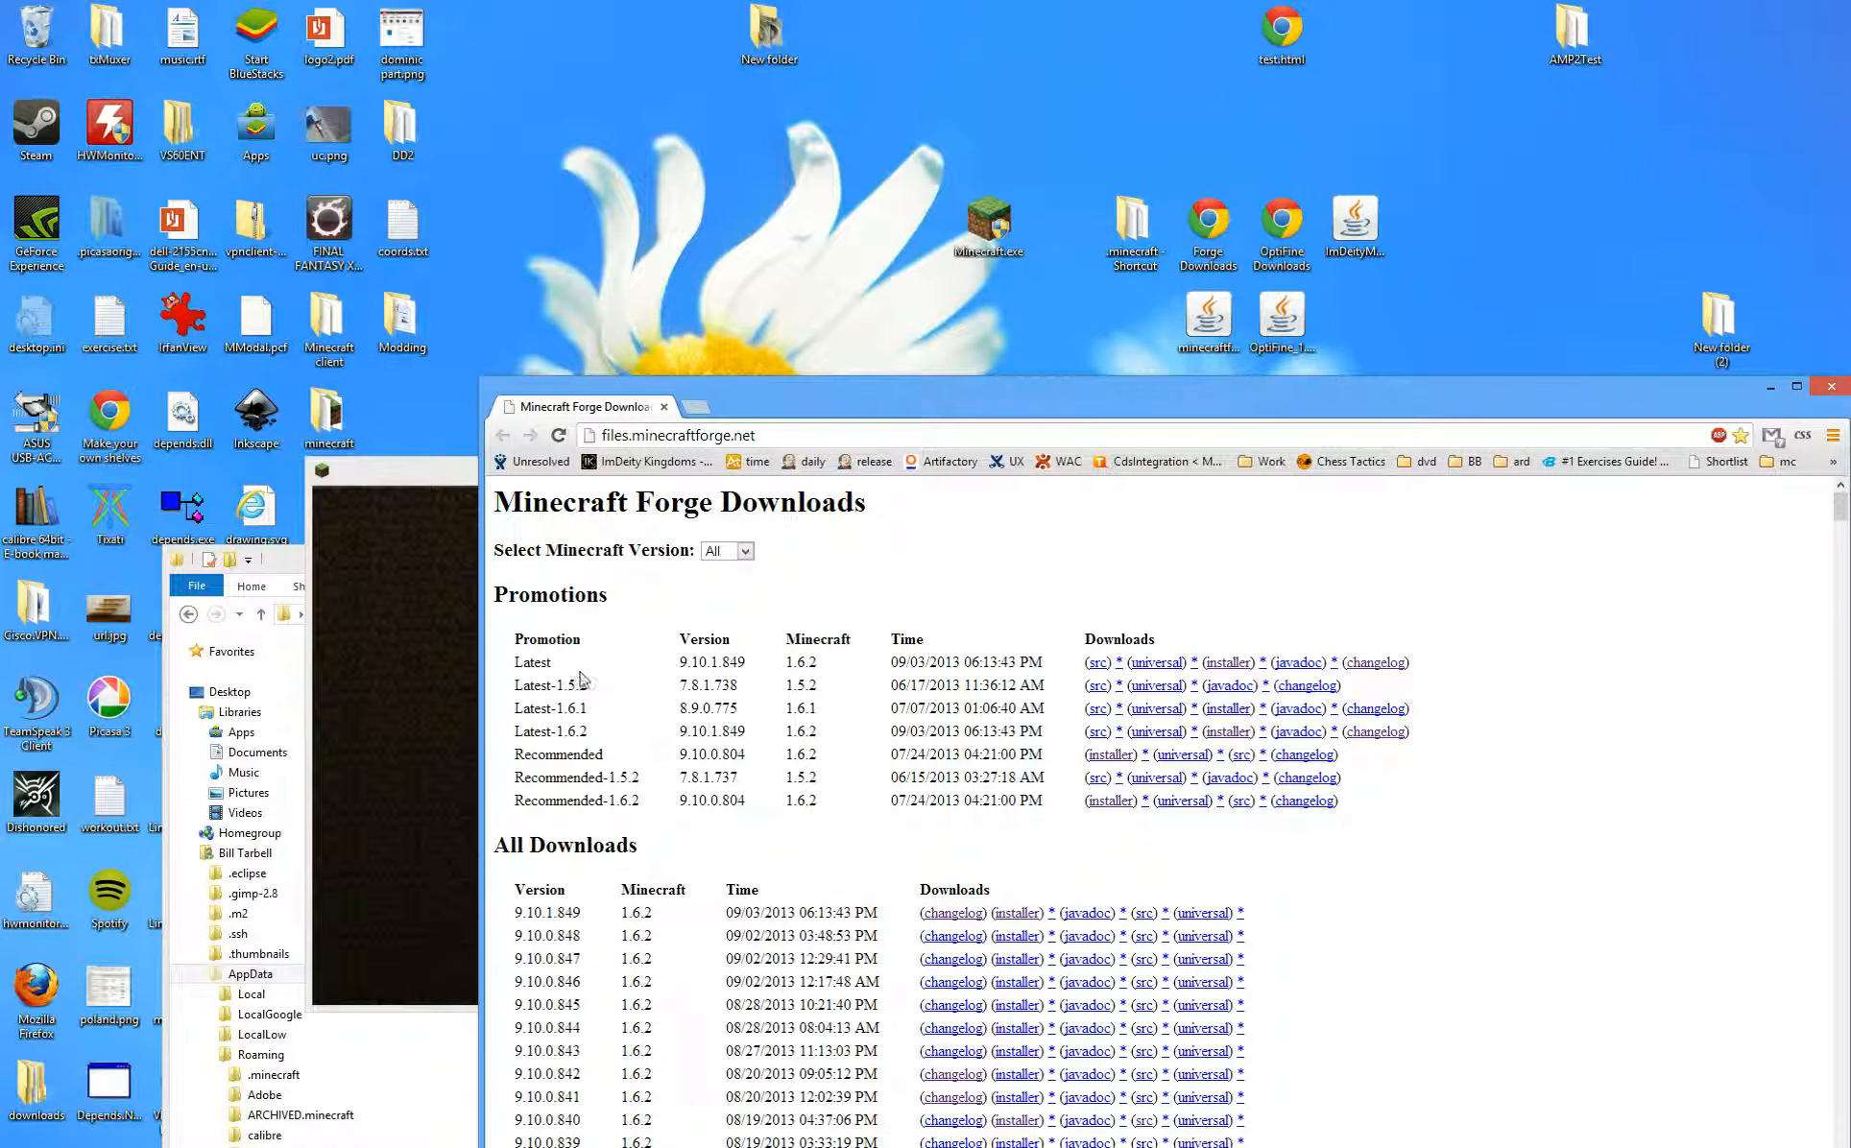
- Mark the Recommended-1.6.2 Forge release on the Forge Downloads page
{"action": "left_click_drag", "start_coordinate": [595, 799], "coordinate": [683, 805]}
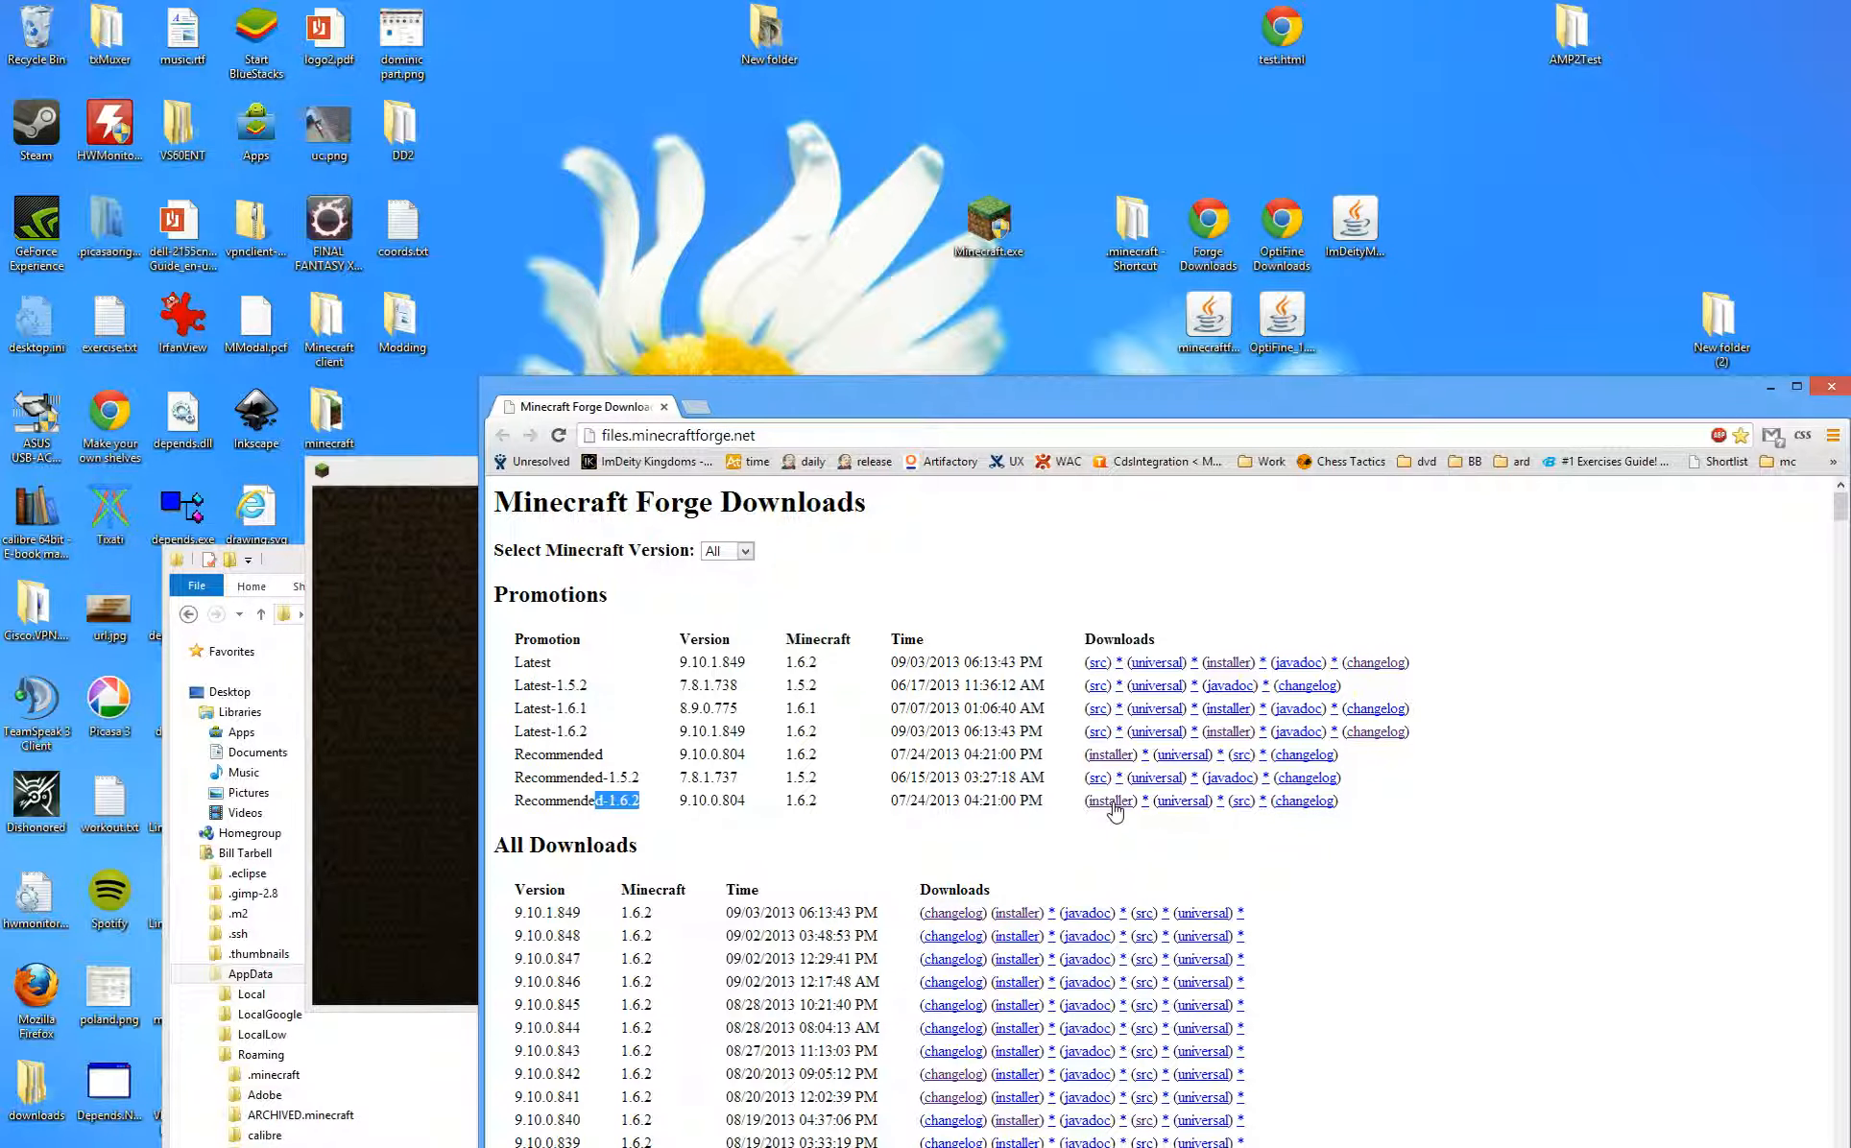
{"action": "left_click_drag", "start_coordinate": [1781, 398], "coordinate": [1616, 508]}
{"action": "left_click", "coordinate": [1208, 380]}
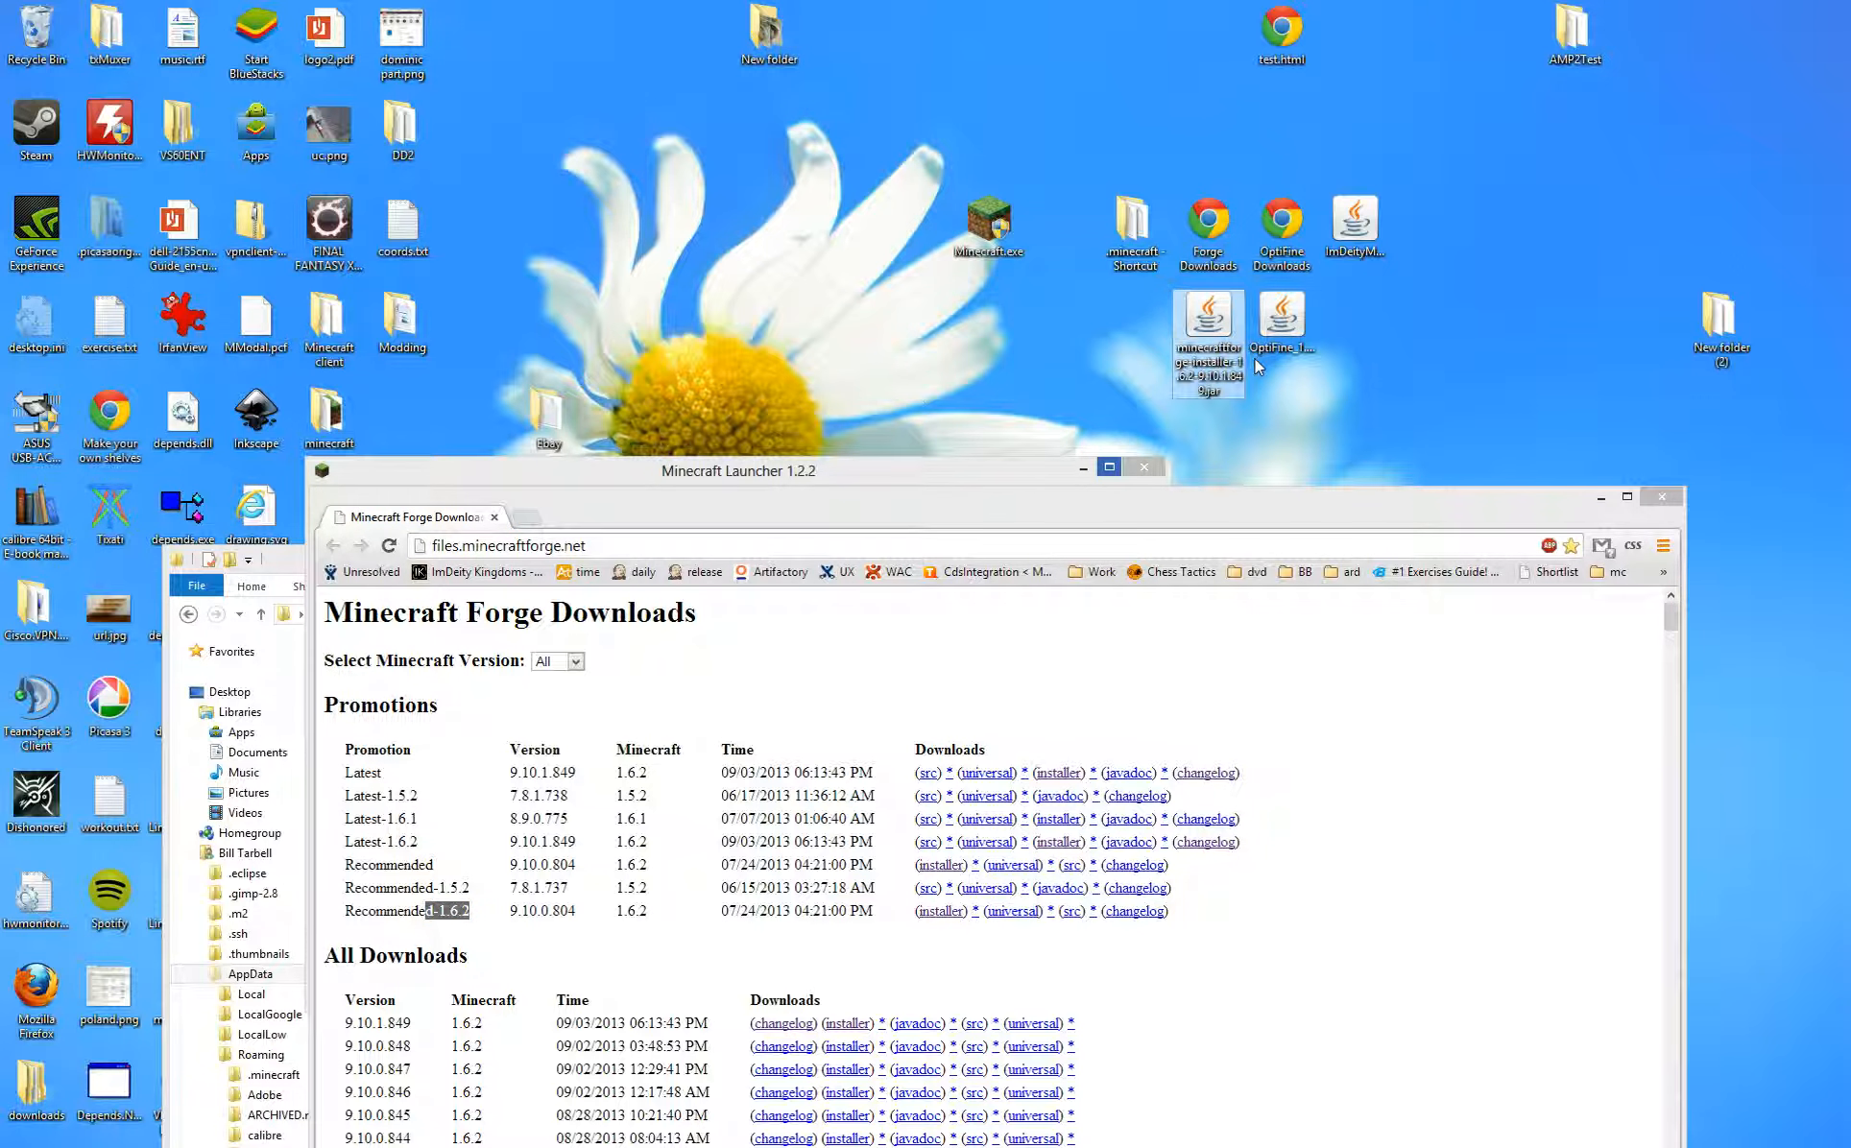
- Check the OptiFine 1.6.2 HD Ultra C2 download page, then close Chrome
{"action": "double_click", "coordinate": [1281, 226]}
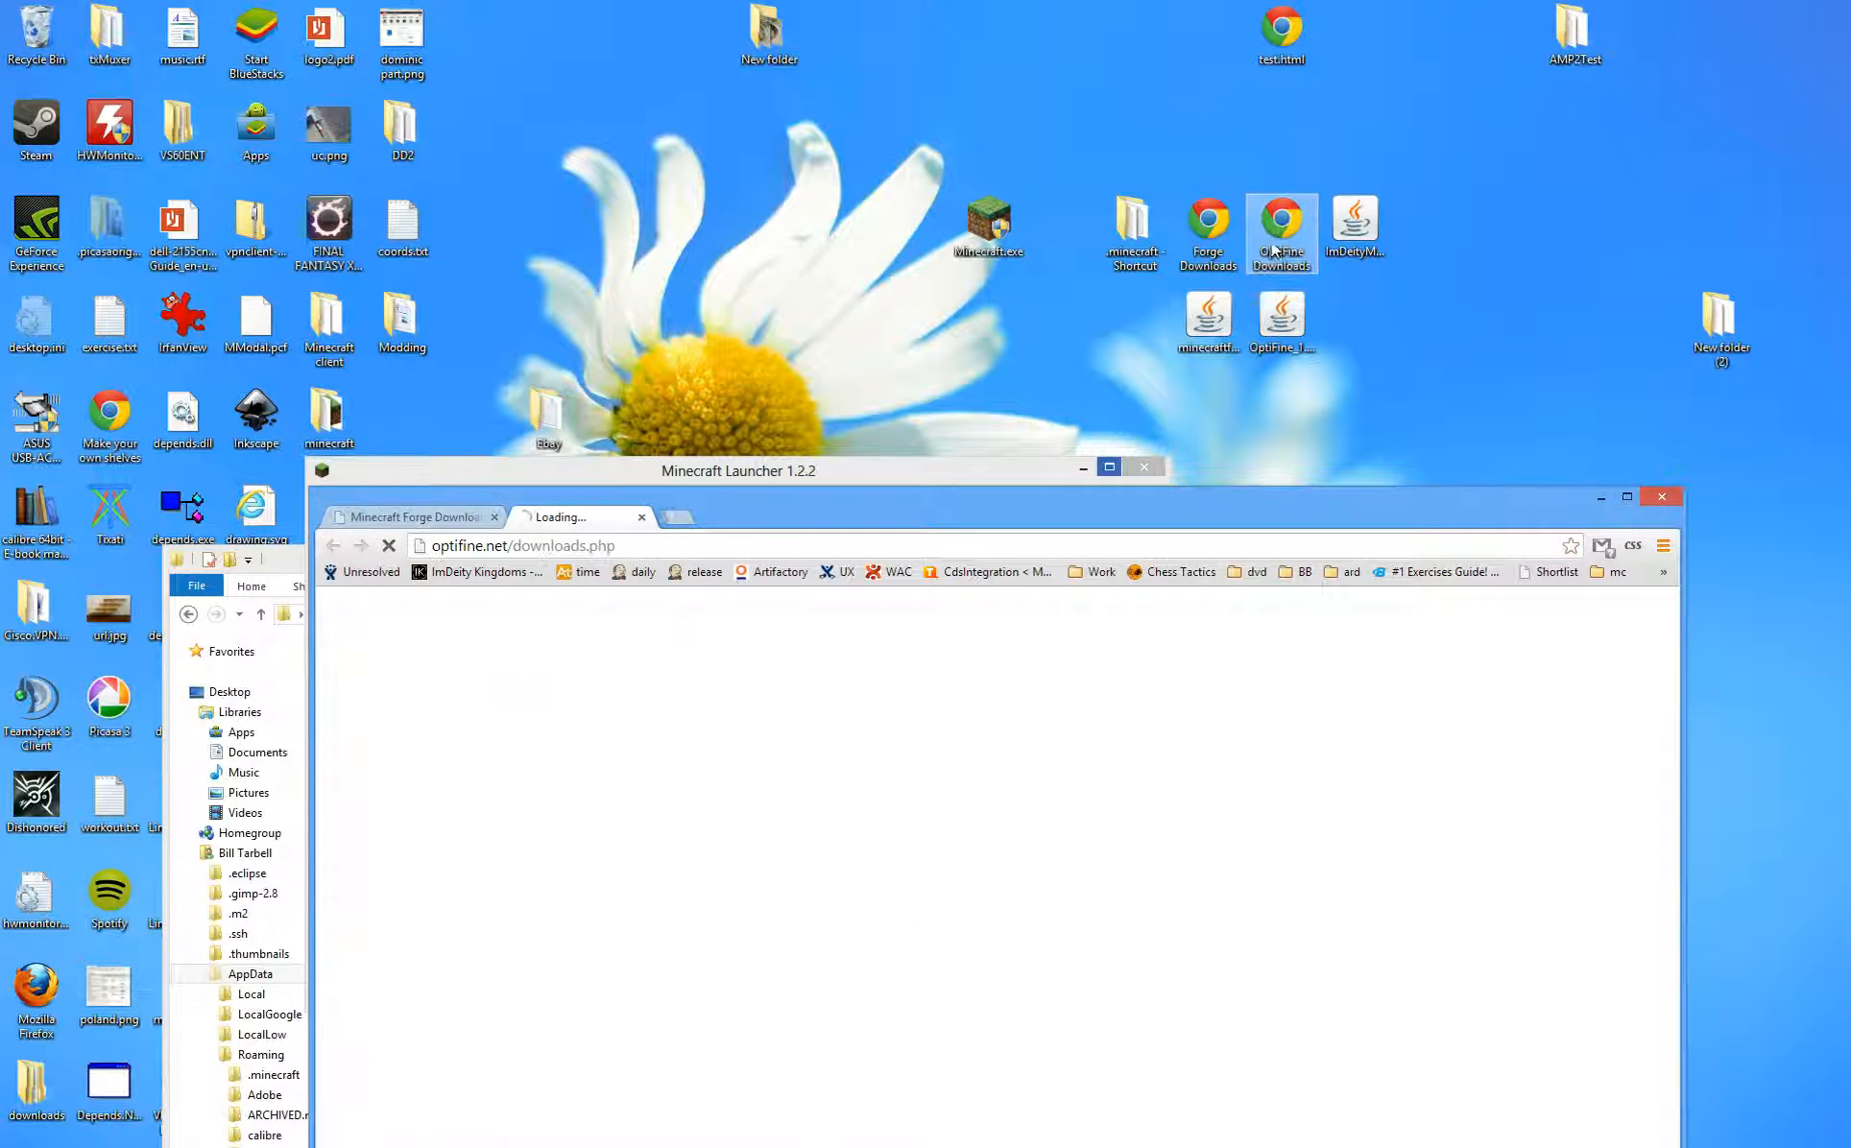
{"action": "left_click_drag", "start_coordinate": [866, 515], "coordinate": [832, 331]}
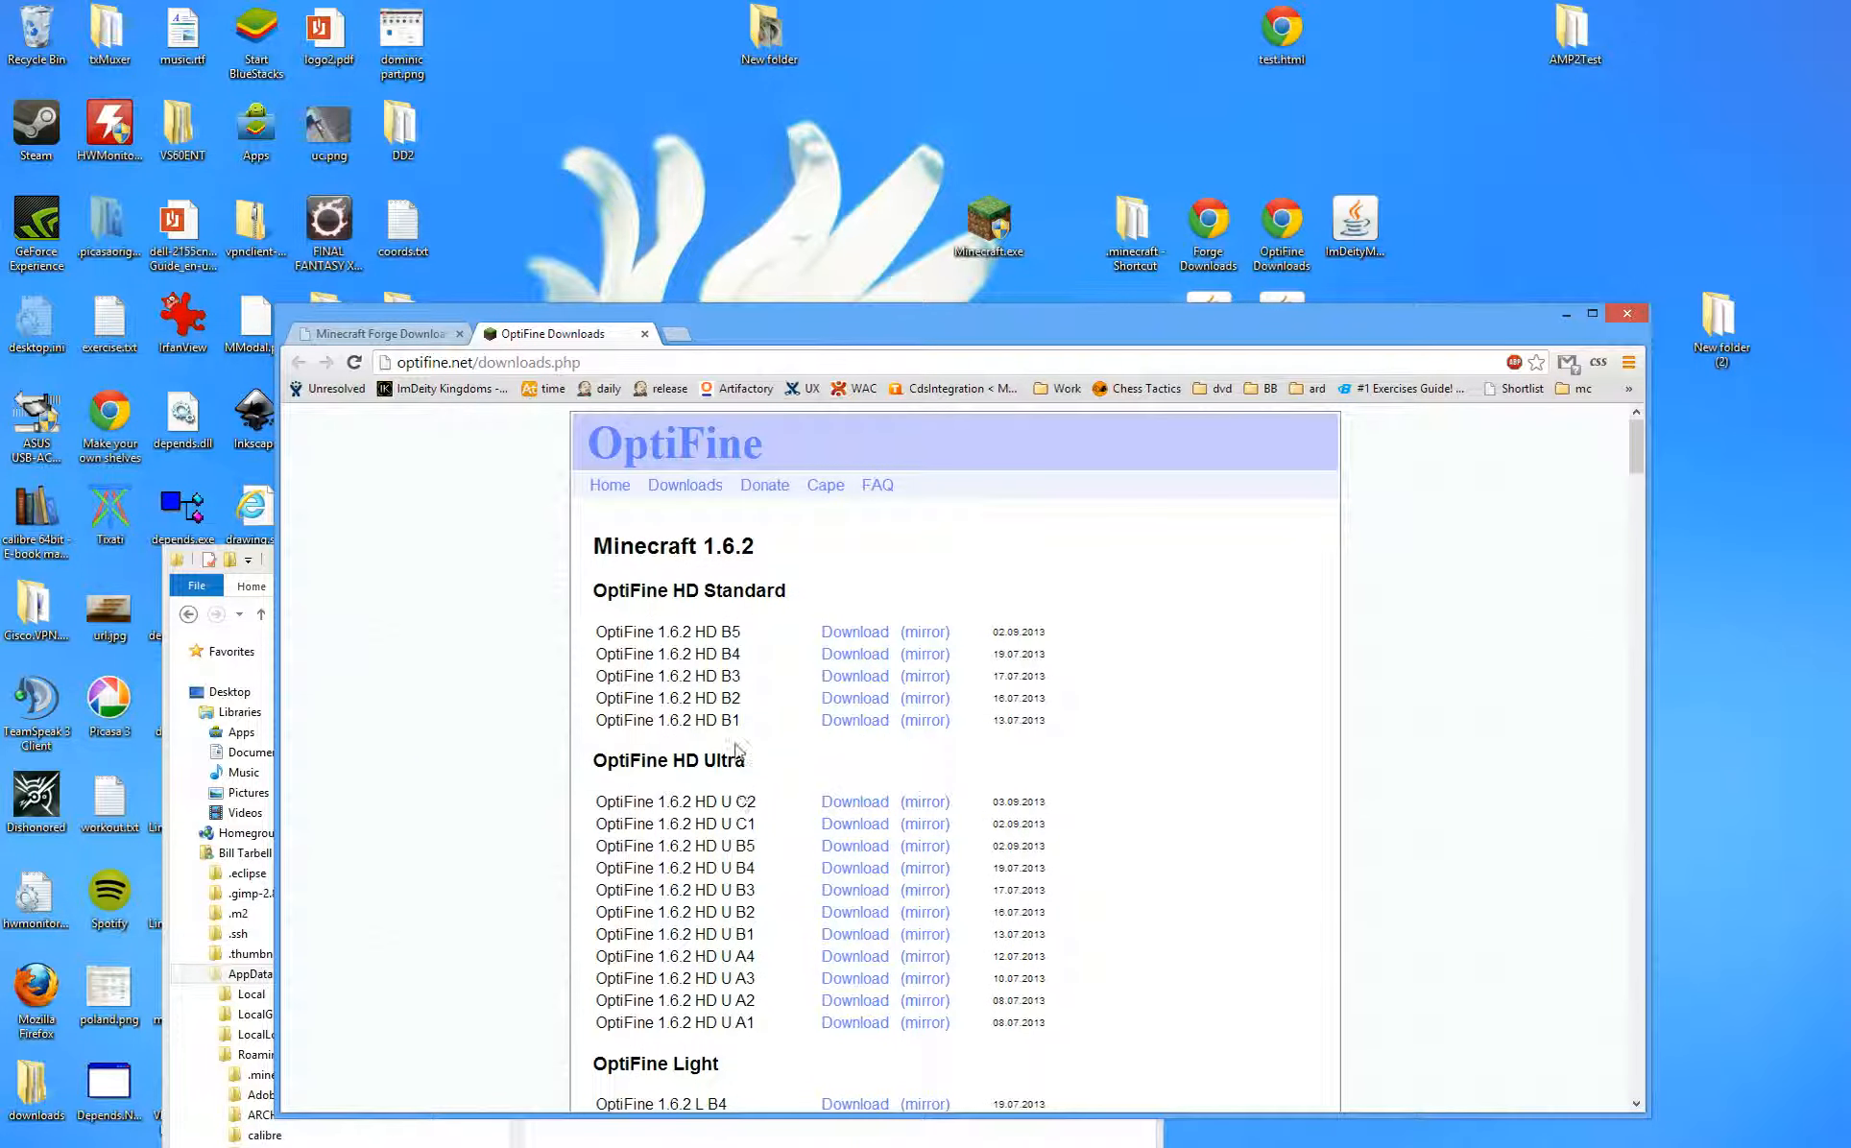
{"action": "scroll", "coordinate": [713, 638], "scroll_direction": "down", "scroll_amount": 2}
{"action": "scroll", "coordinate": [725, 647], "scroll_direction": "up", "scroll_amount": 1}
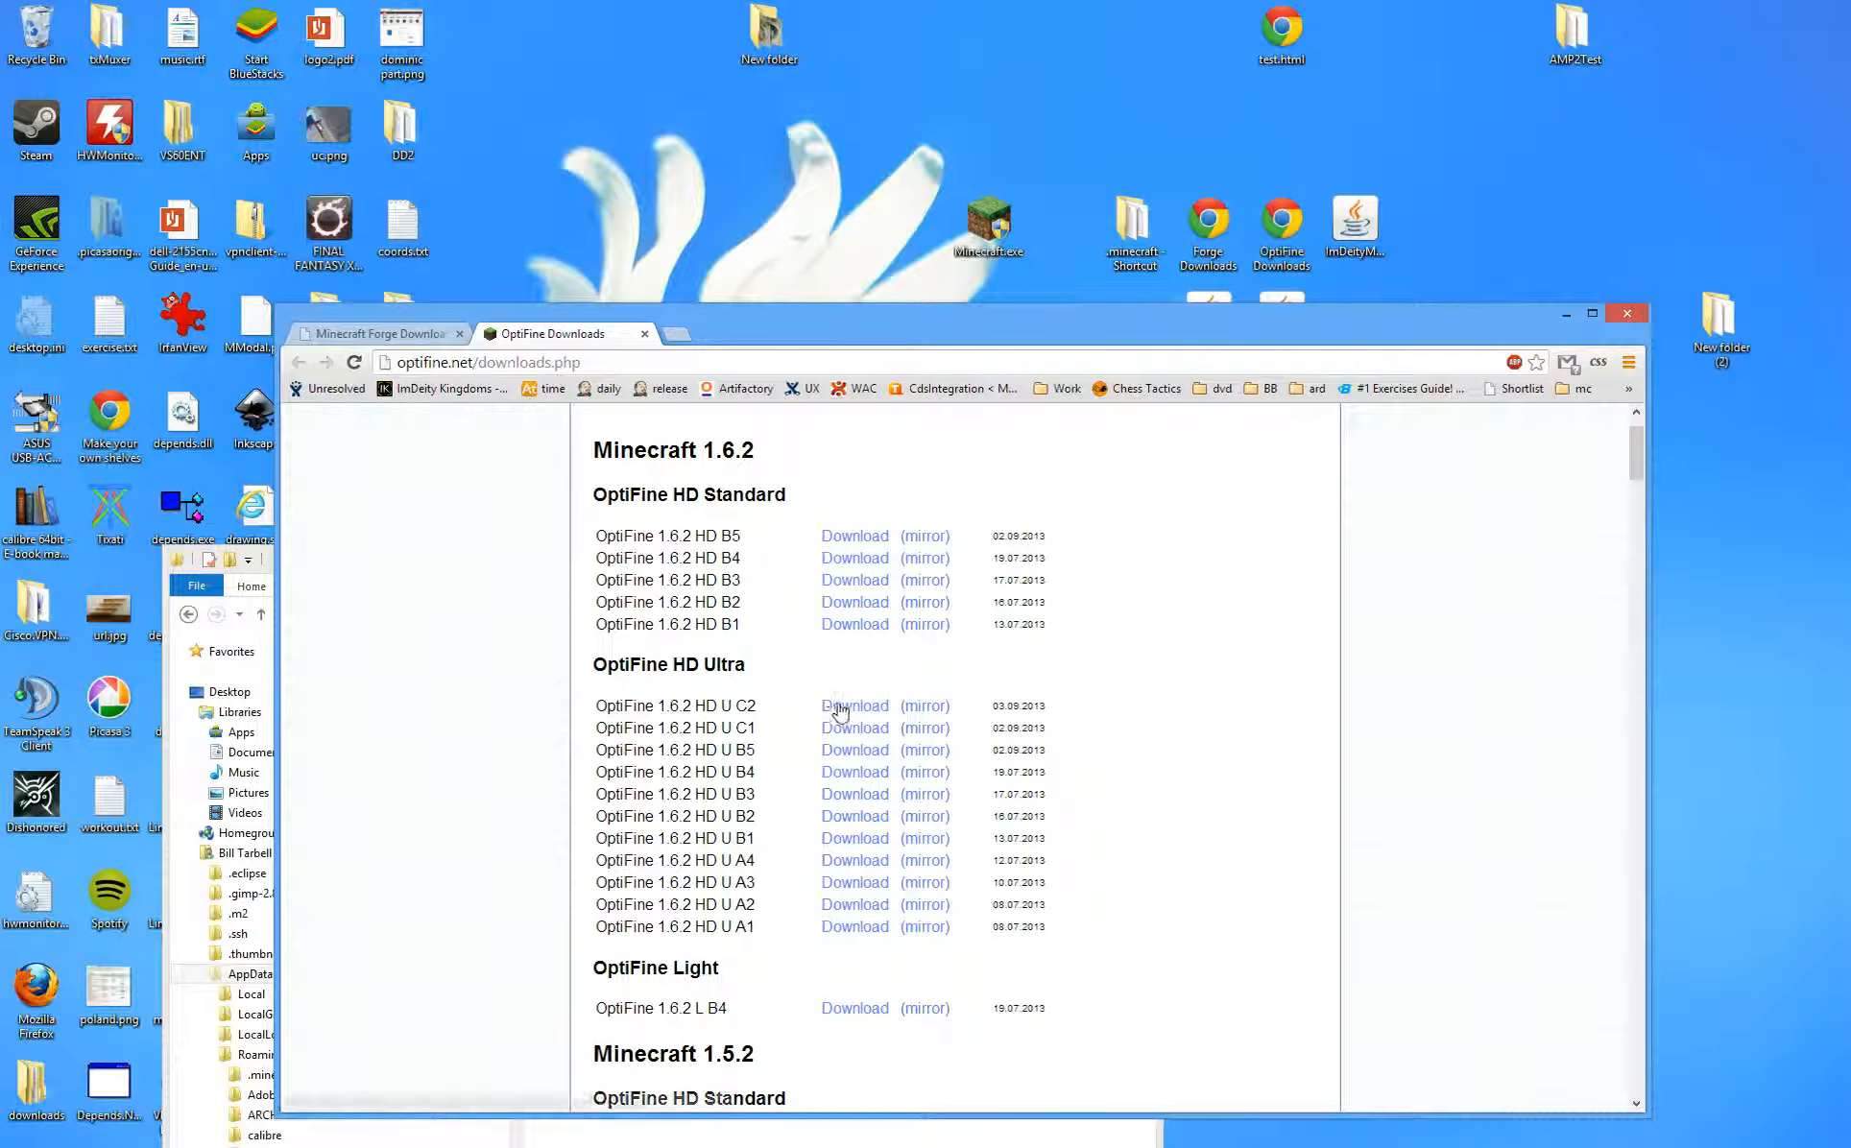
{"action": "left_click", "coordinate": [1627, 313]}
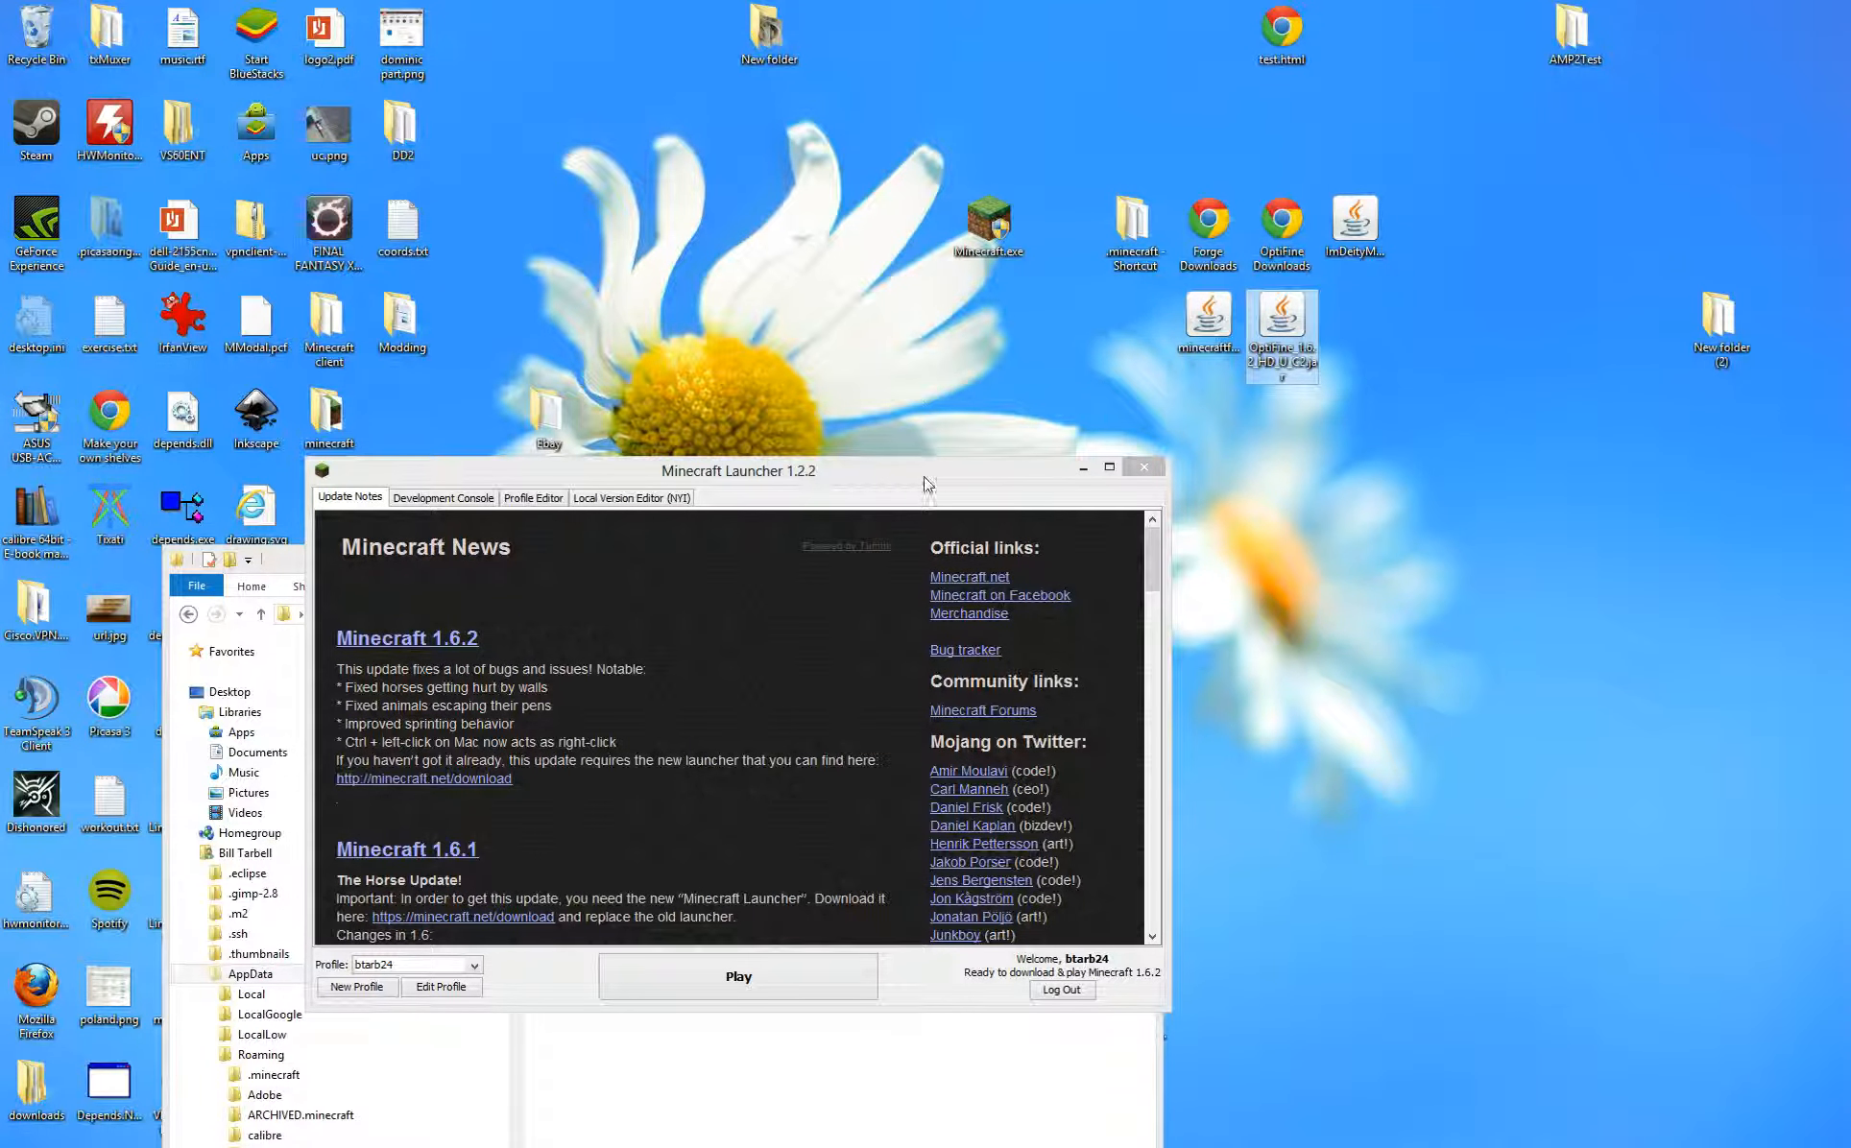
- Play vanilla Minecraft 1.6.2 until it downloads and reaches the title menu, then close it
{"action": "left_click_drag", "start_coordinate": [924, 479], "coordinate": [1064, 455]}
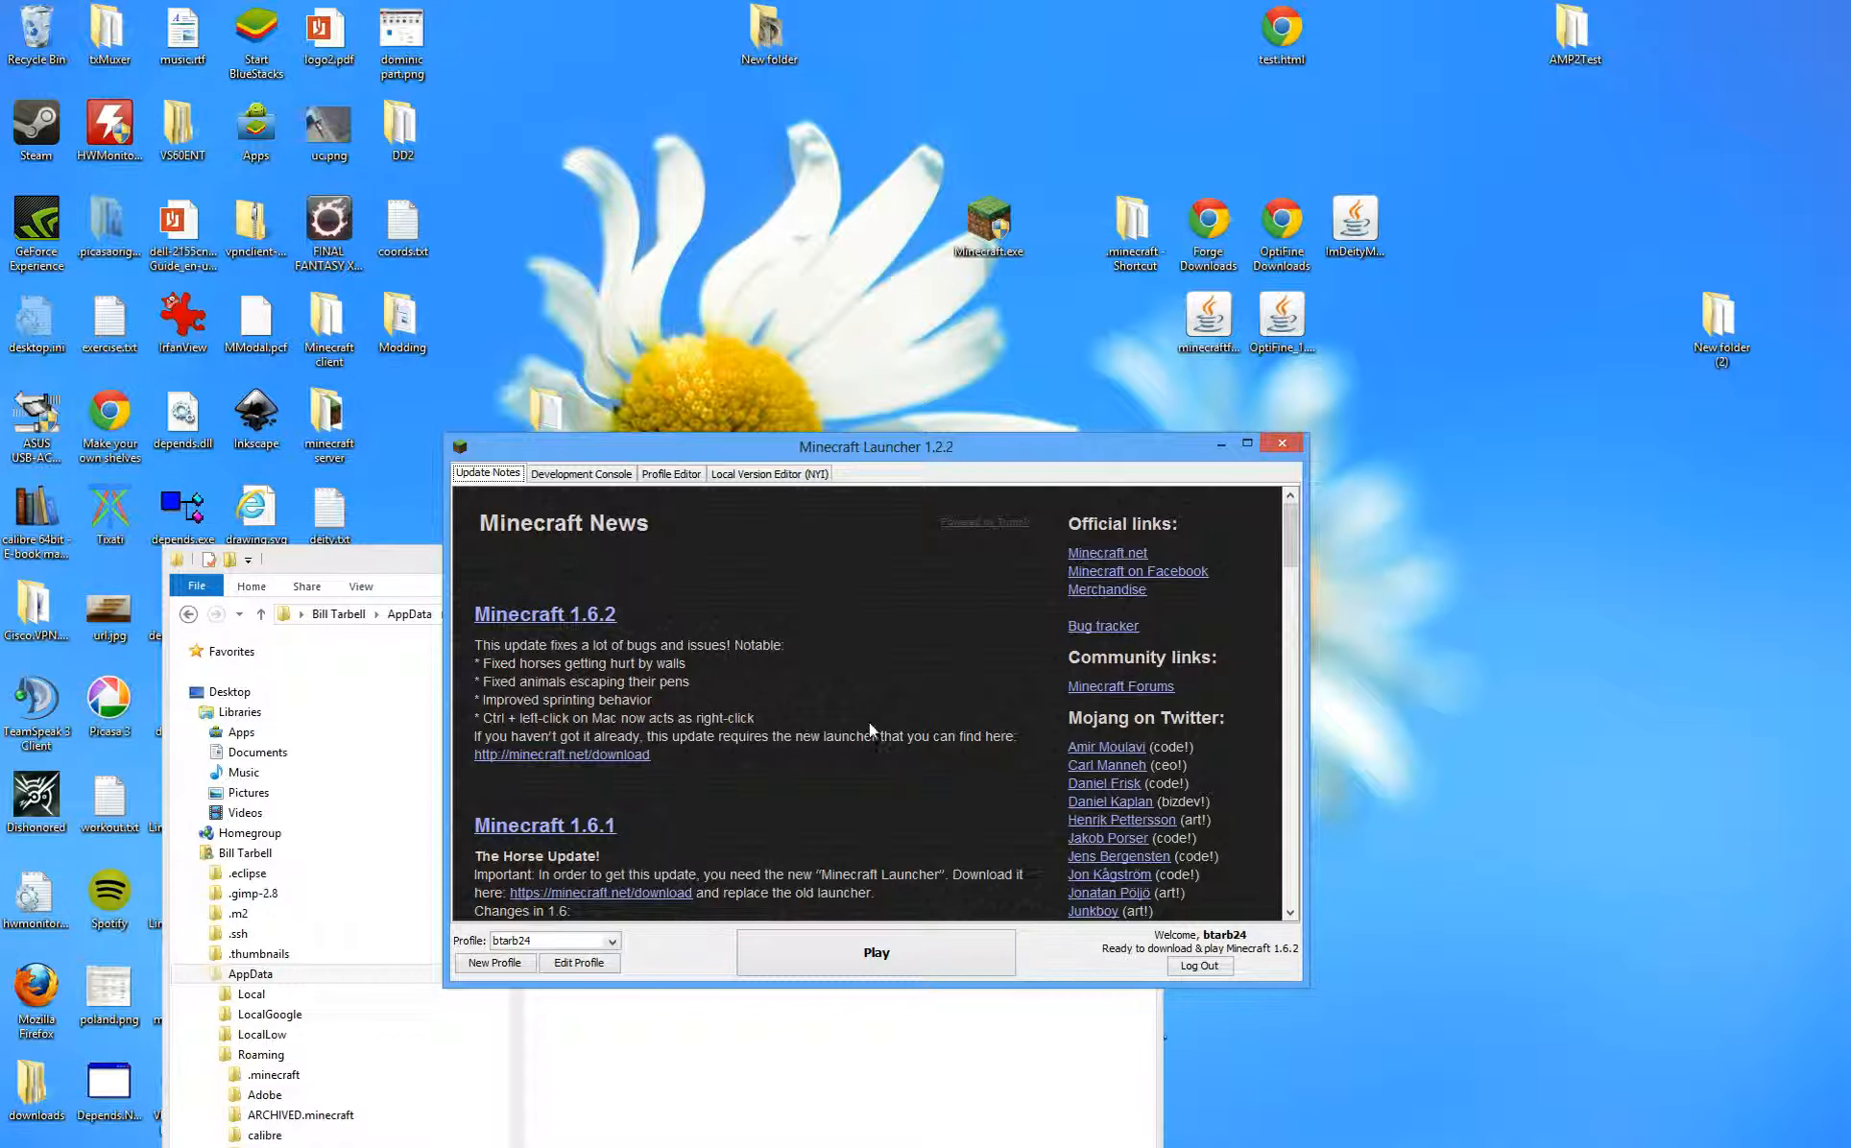
{"action": "left_click", "coordinate": [883, 951]}
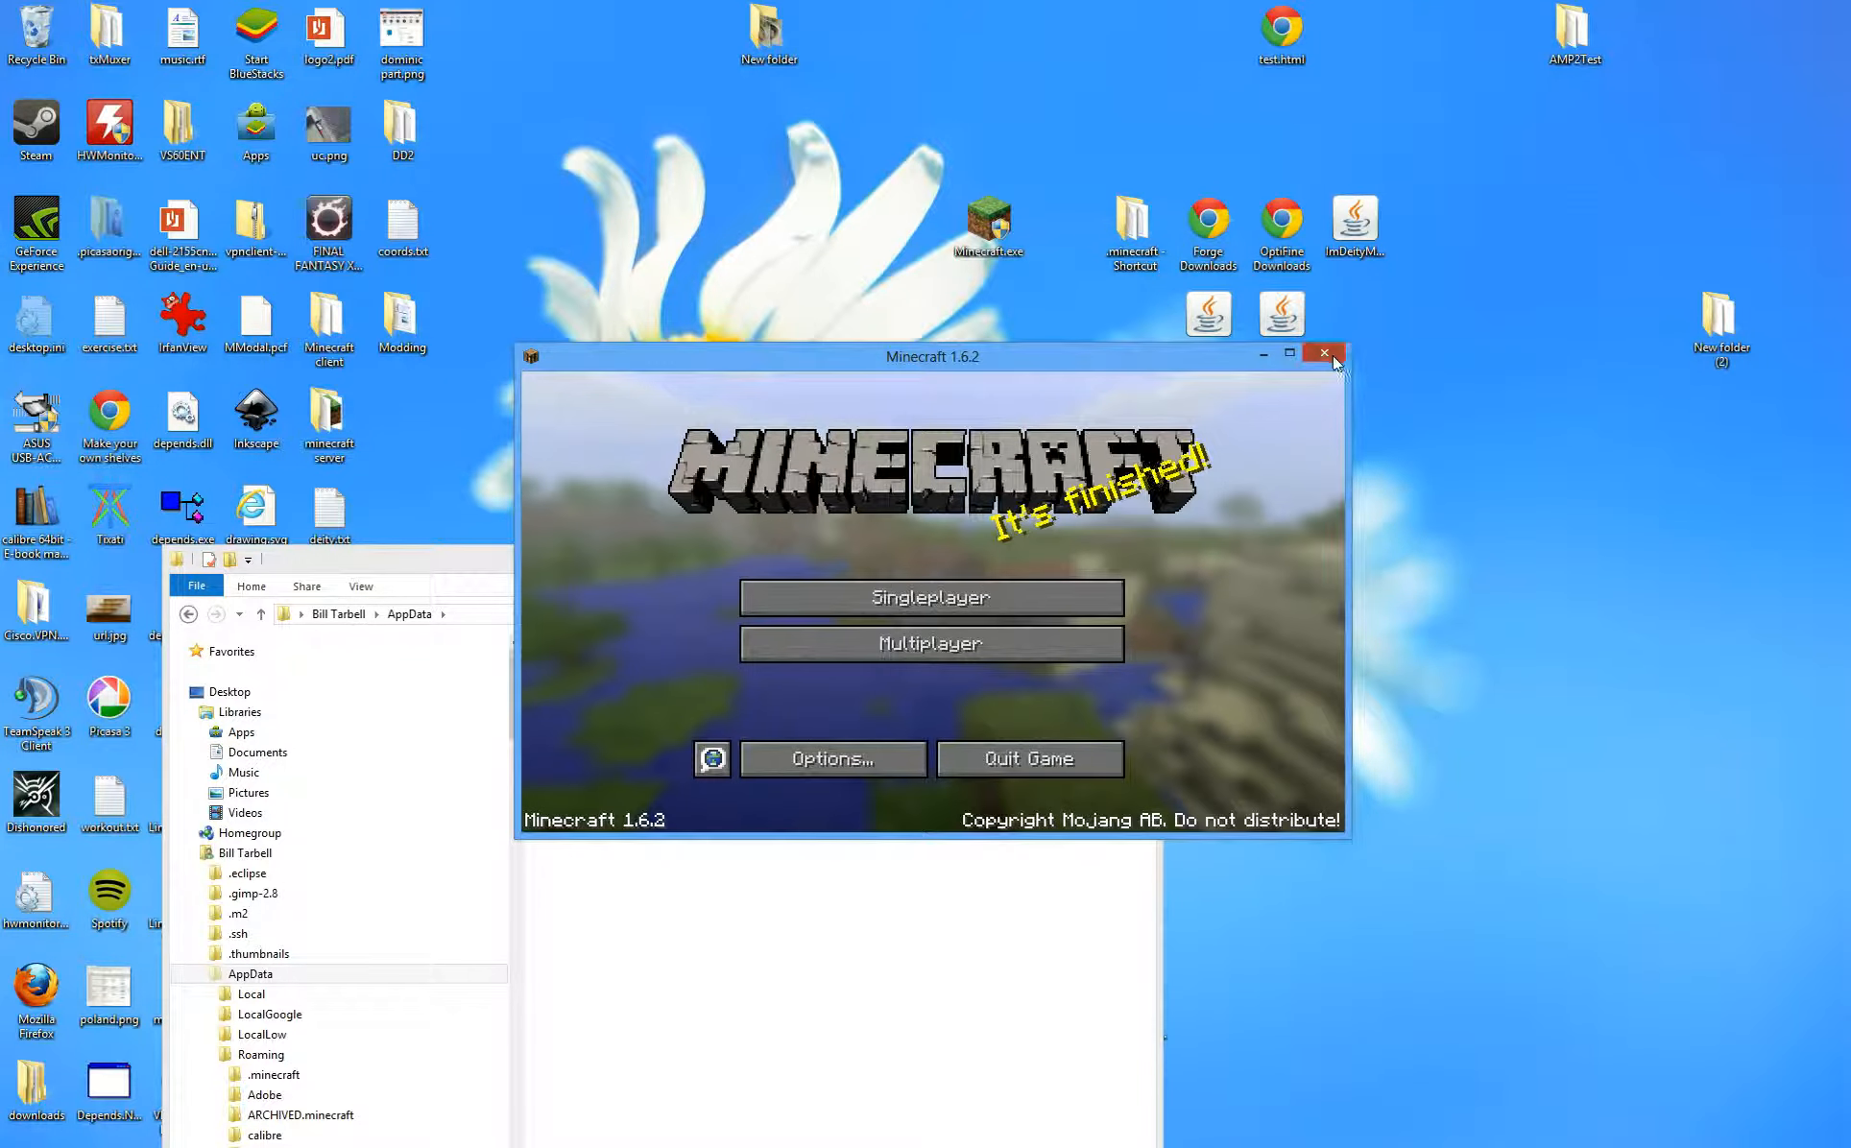
{"action": "left_click", "coordinate": [1324, 353]}
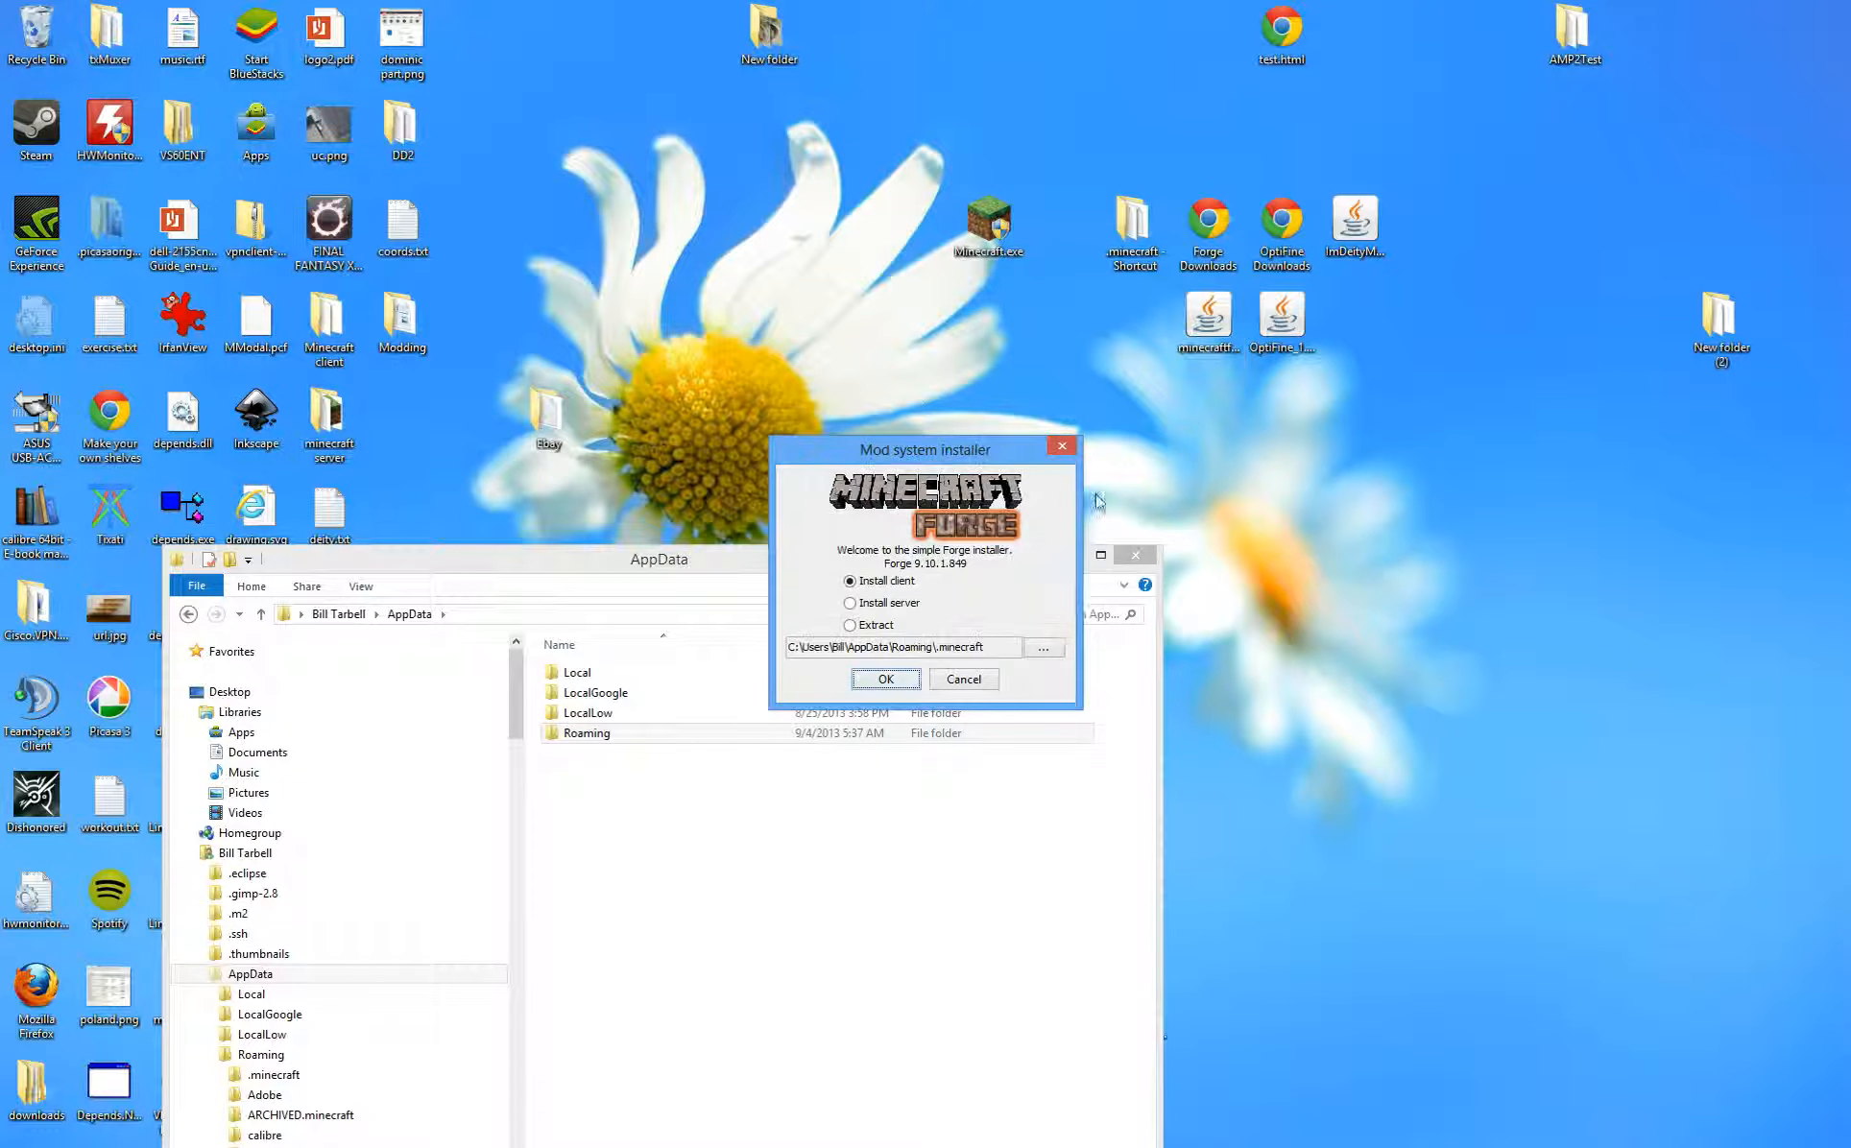
- Install the Forge 9.10.1.849 client profile and acknowledge the completion message
{"action": "left_click", "coordinate": [893, 584]}
{"action": "left_click", "coordinate": [892, 683]}
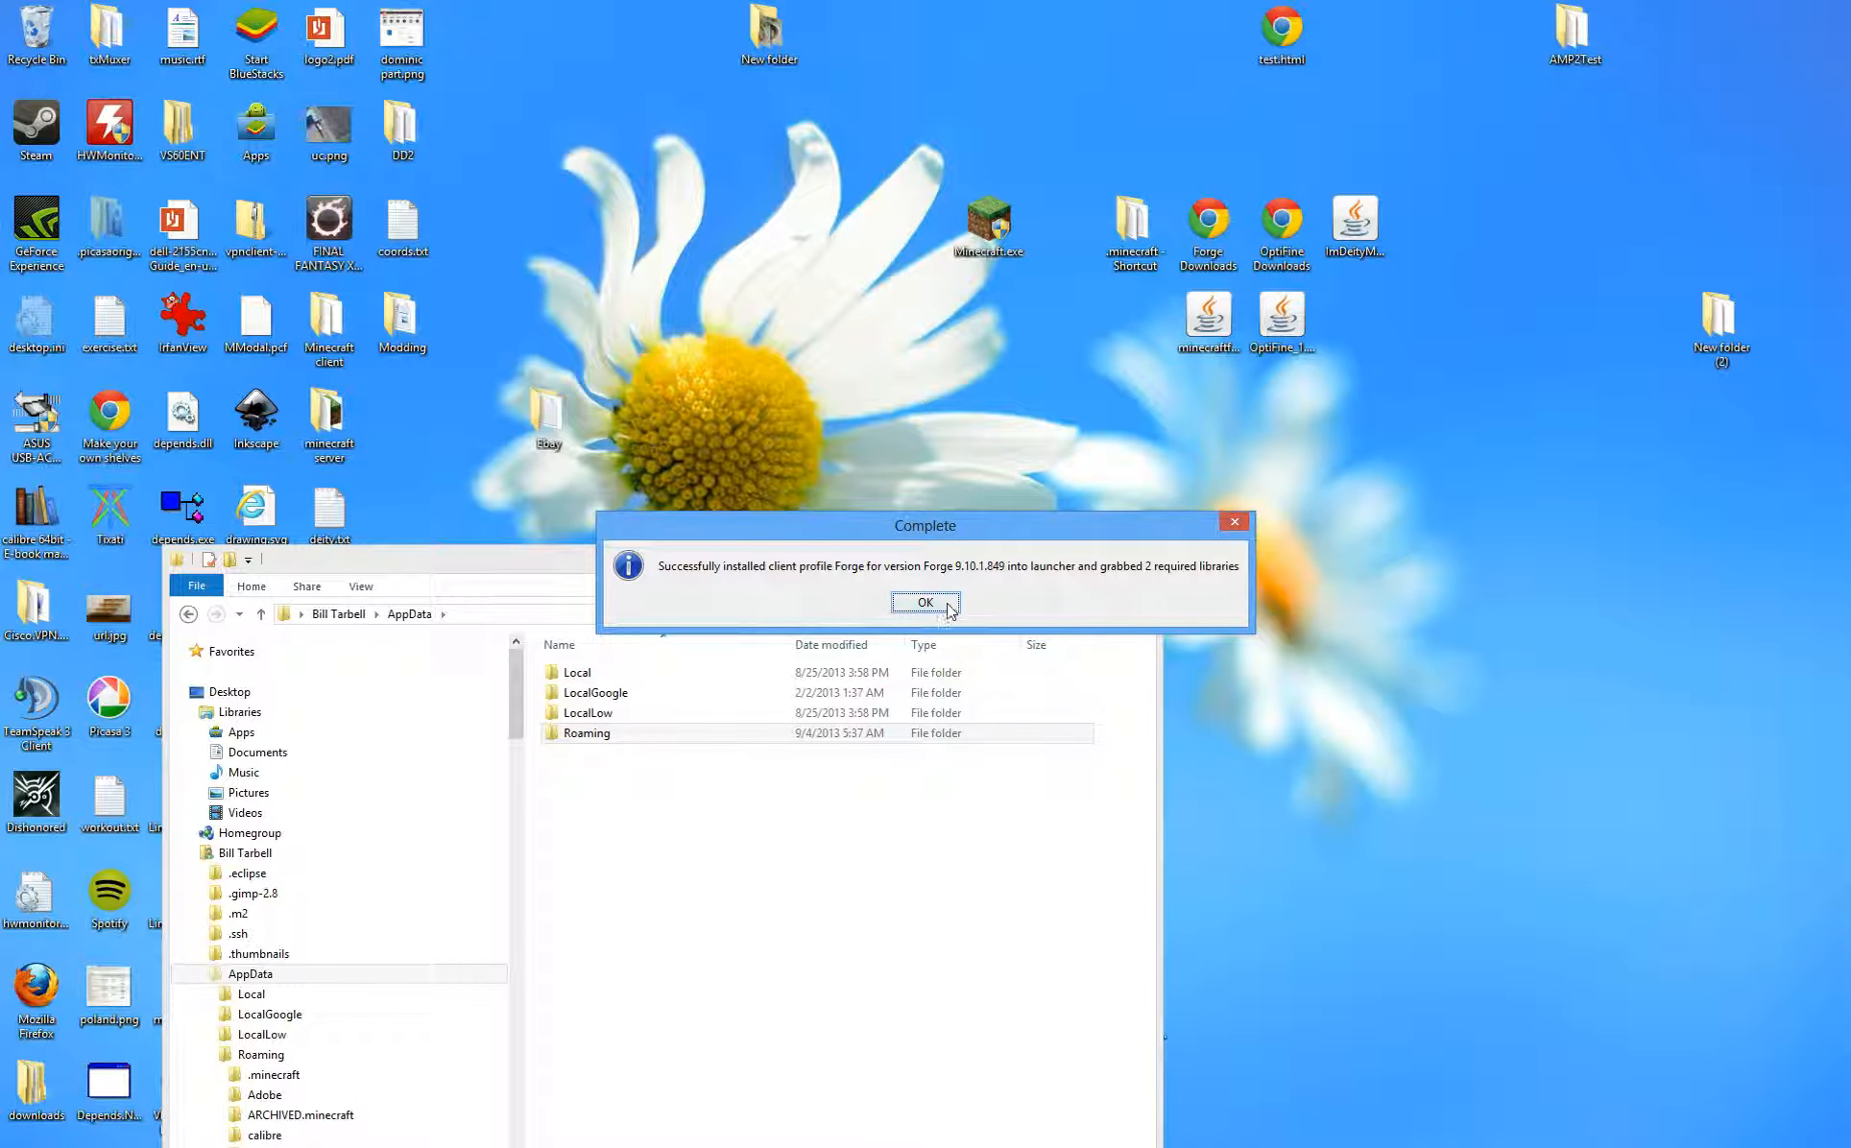
{"action": "left_click", "coordinate": [925, 603]}
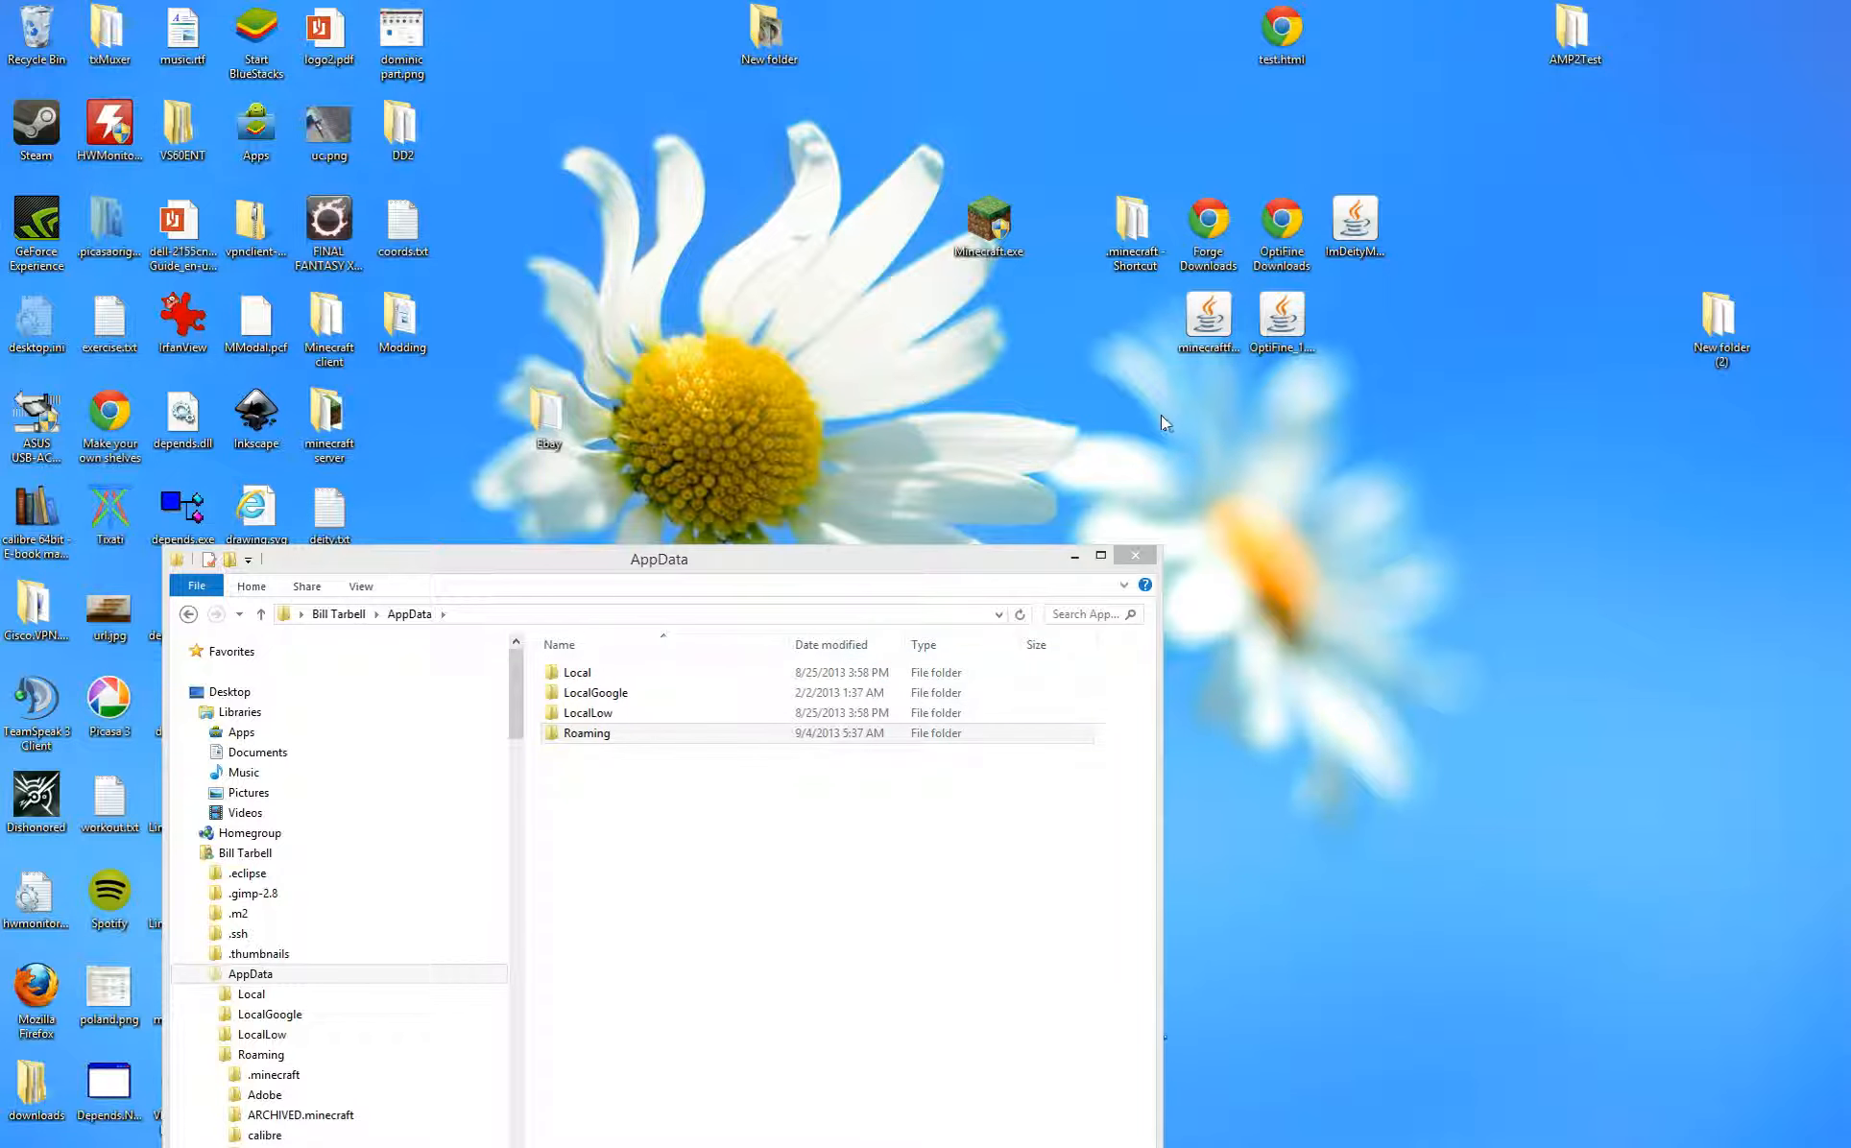
- Relaunch the launcher, play the Forge profile until it shows 3 mods loaded, then close the game
{"action": "double_click", "coordinate": [993, 245]}
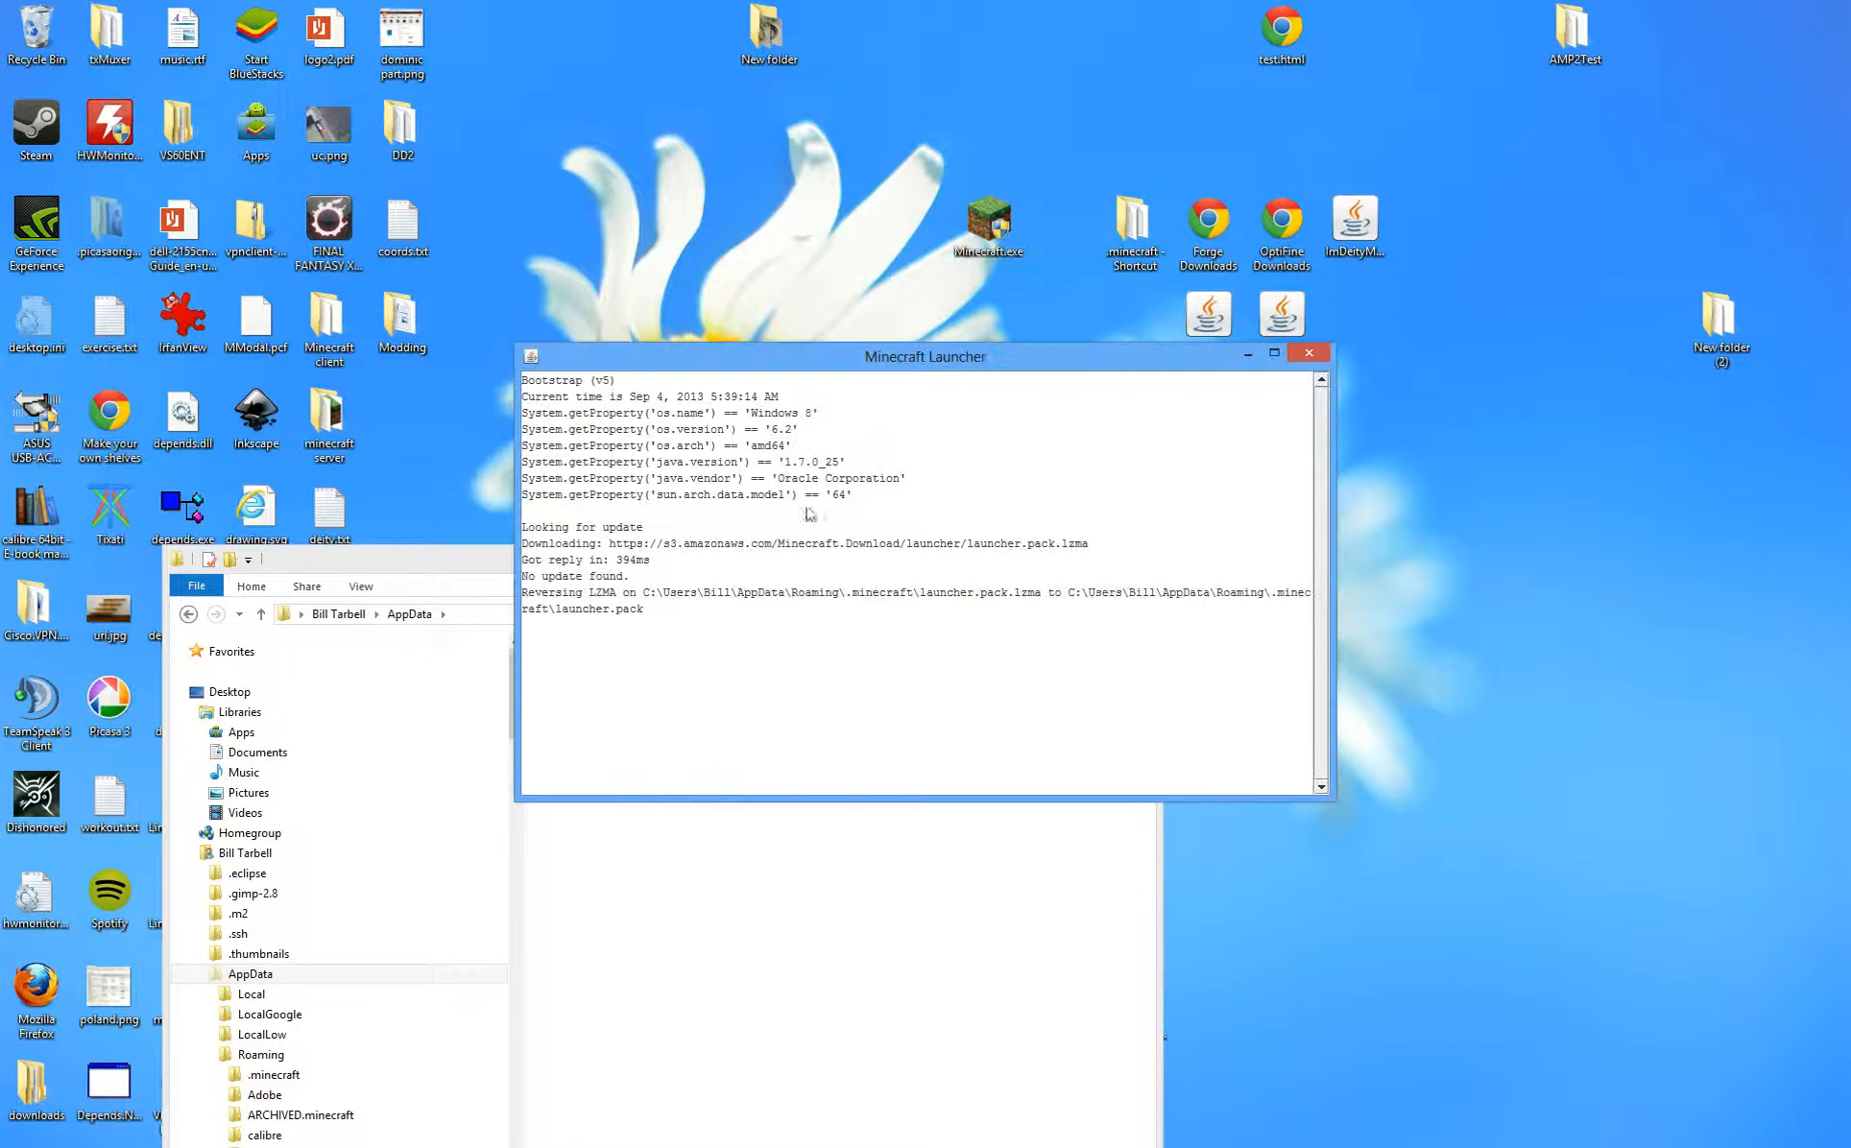
{"action": "left_click", "coordinate": [683, 850]}
{"action": "left_click", "coordinate": [638, 873]}
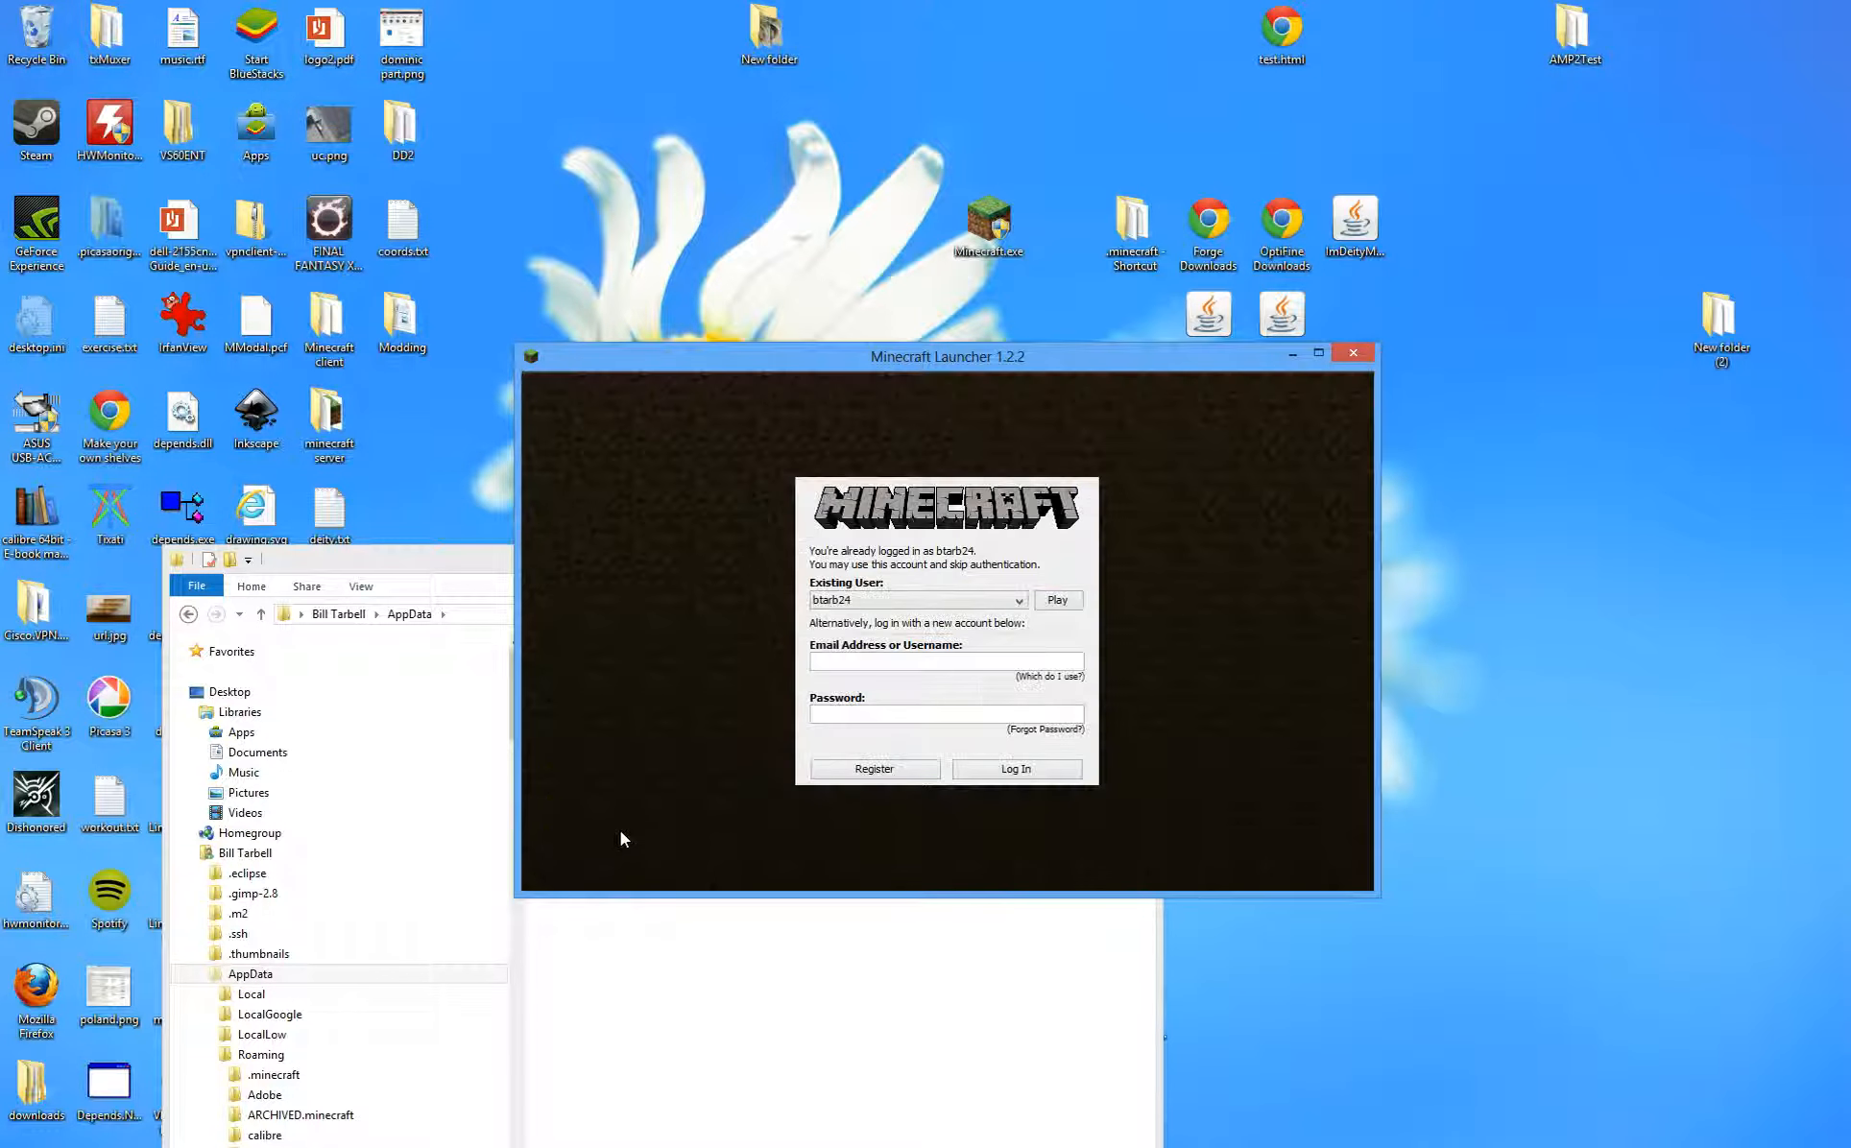
{"action": "left_click", "coordinate": [1054, 600]}
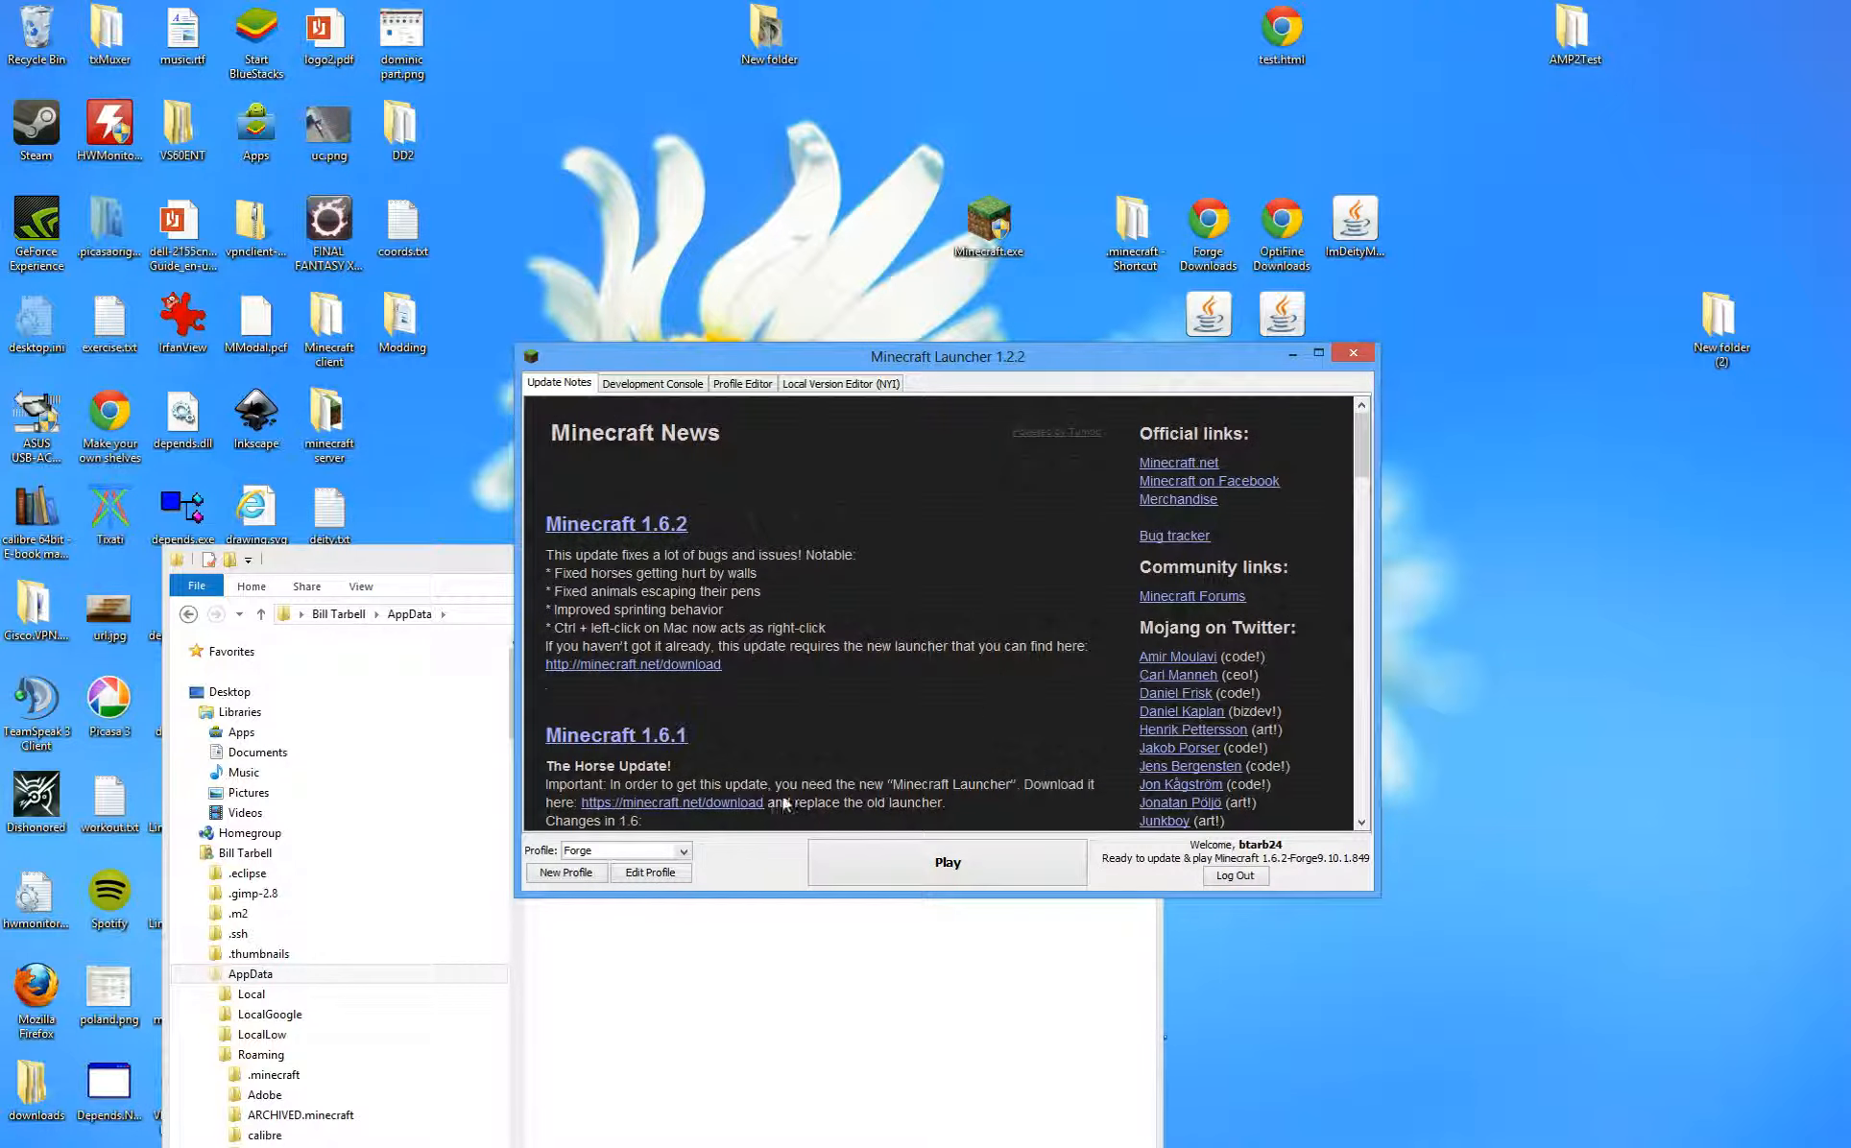
{"action": "left_click", "coordinate": [947, 855]}
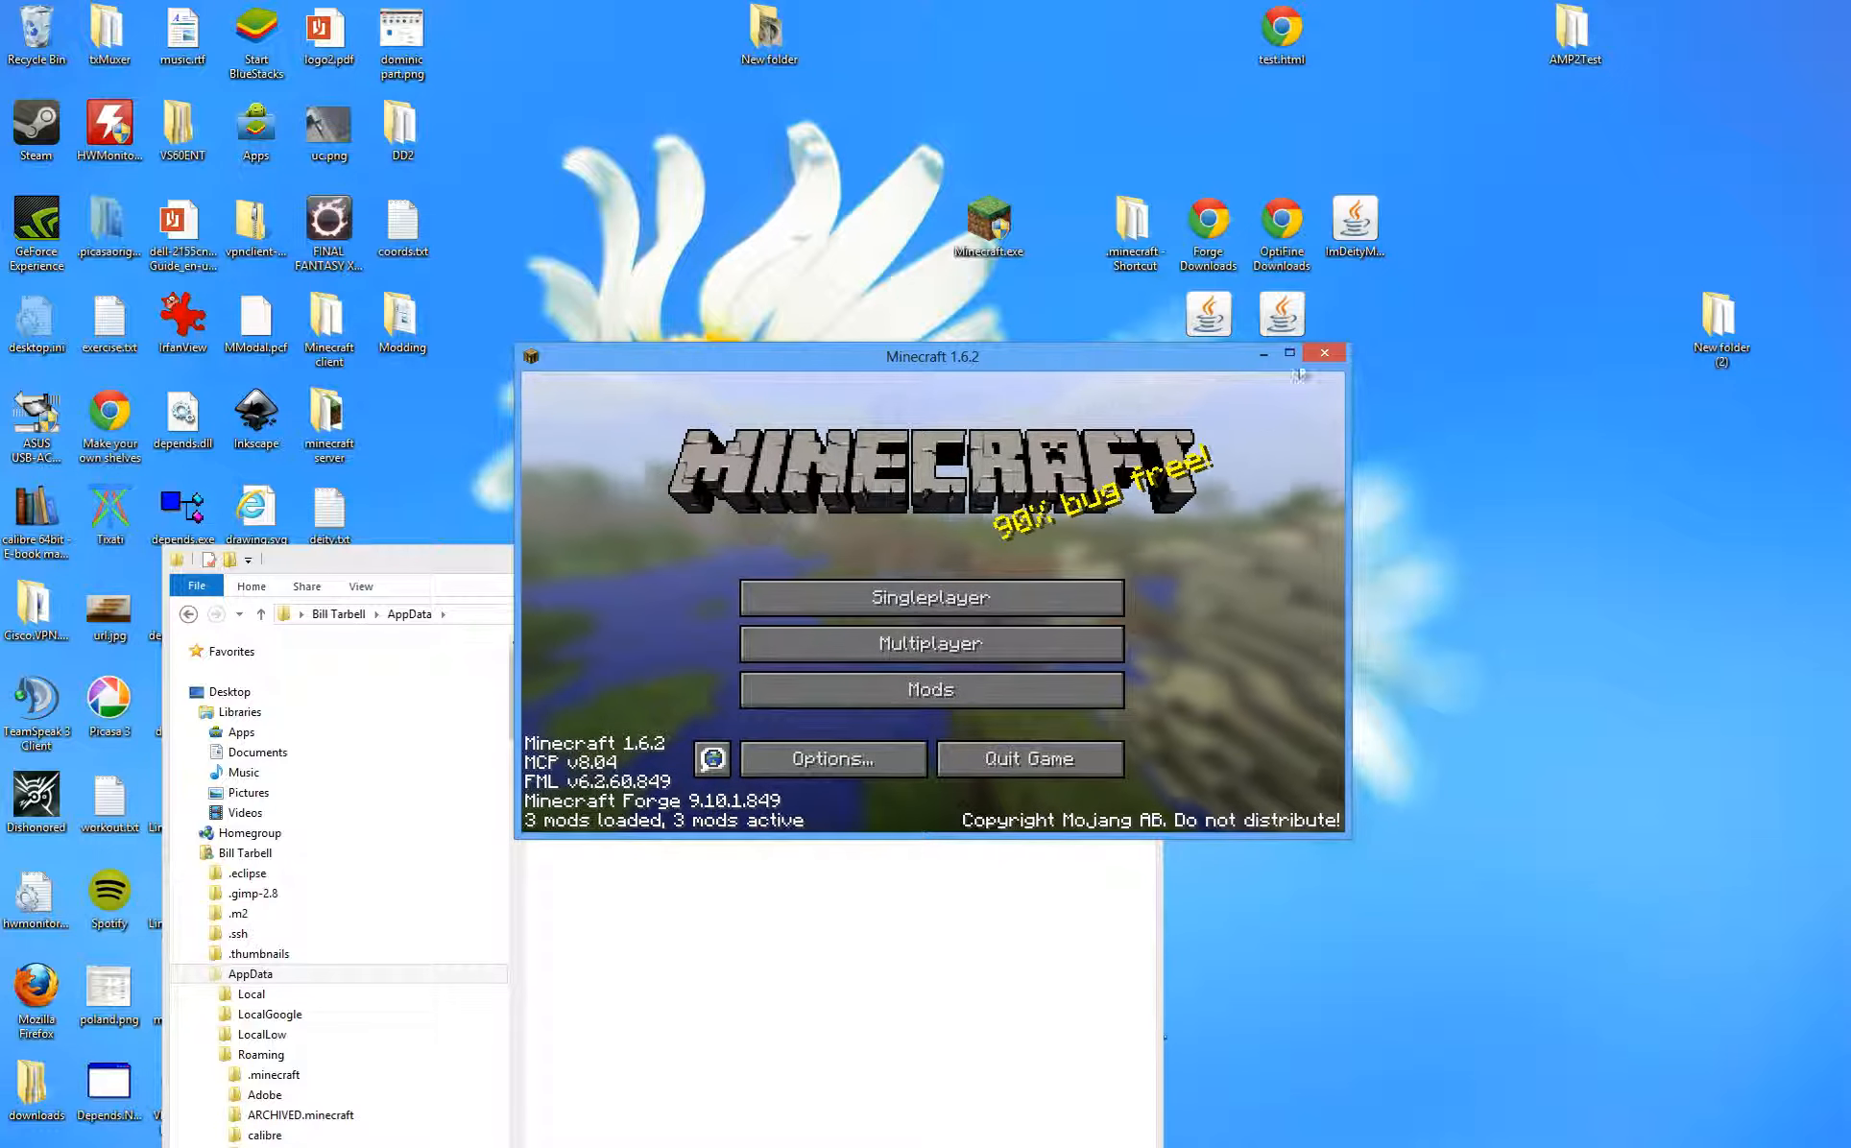
{"action": "left_click", "coordinate": [1322, 355]}
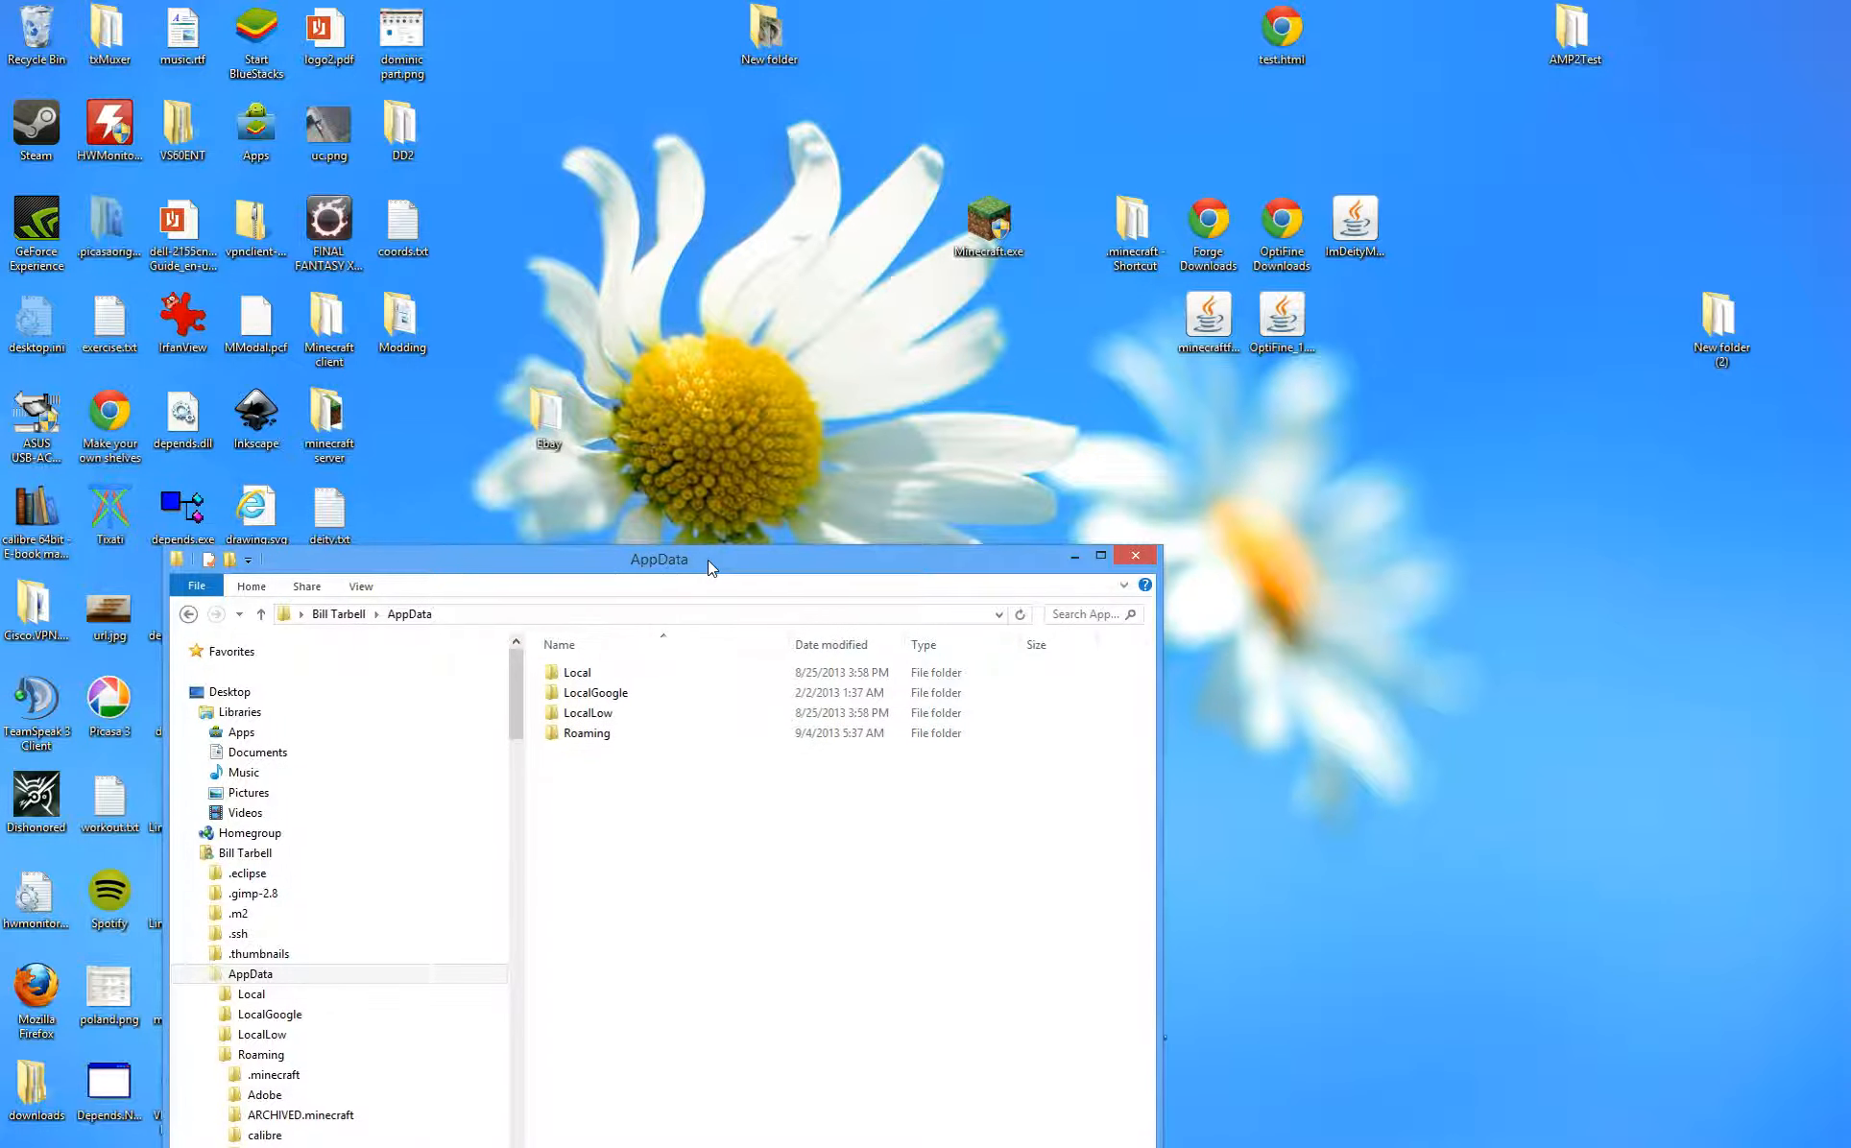
- Navigate Explorer into .minecraft\libraries\net
{"action": "left_click_drag", "start_coordinate": [710, 559], "coordinate": [680, 401]}
{"action": "left_click", "coordinate": [1116, 398]}
{"action": "key", "text": "Return"}
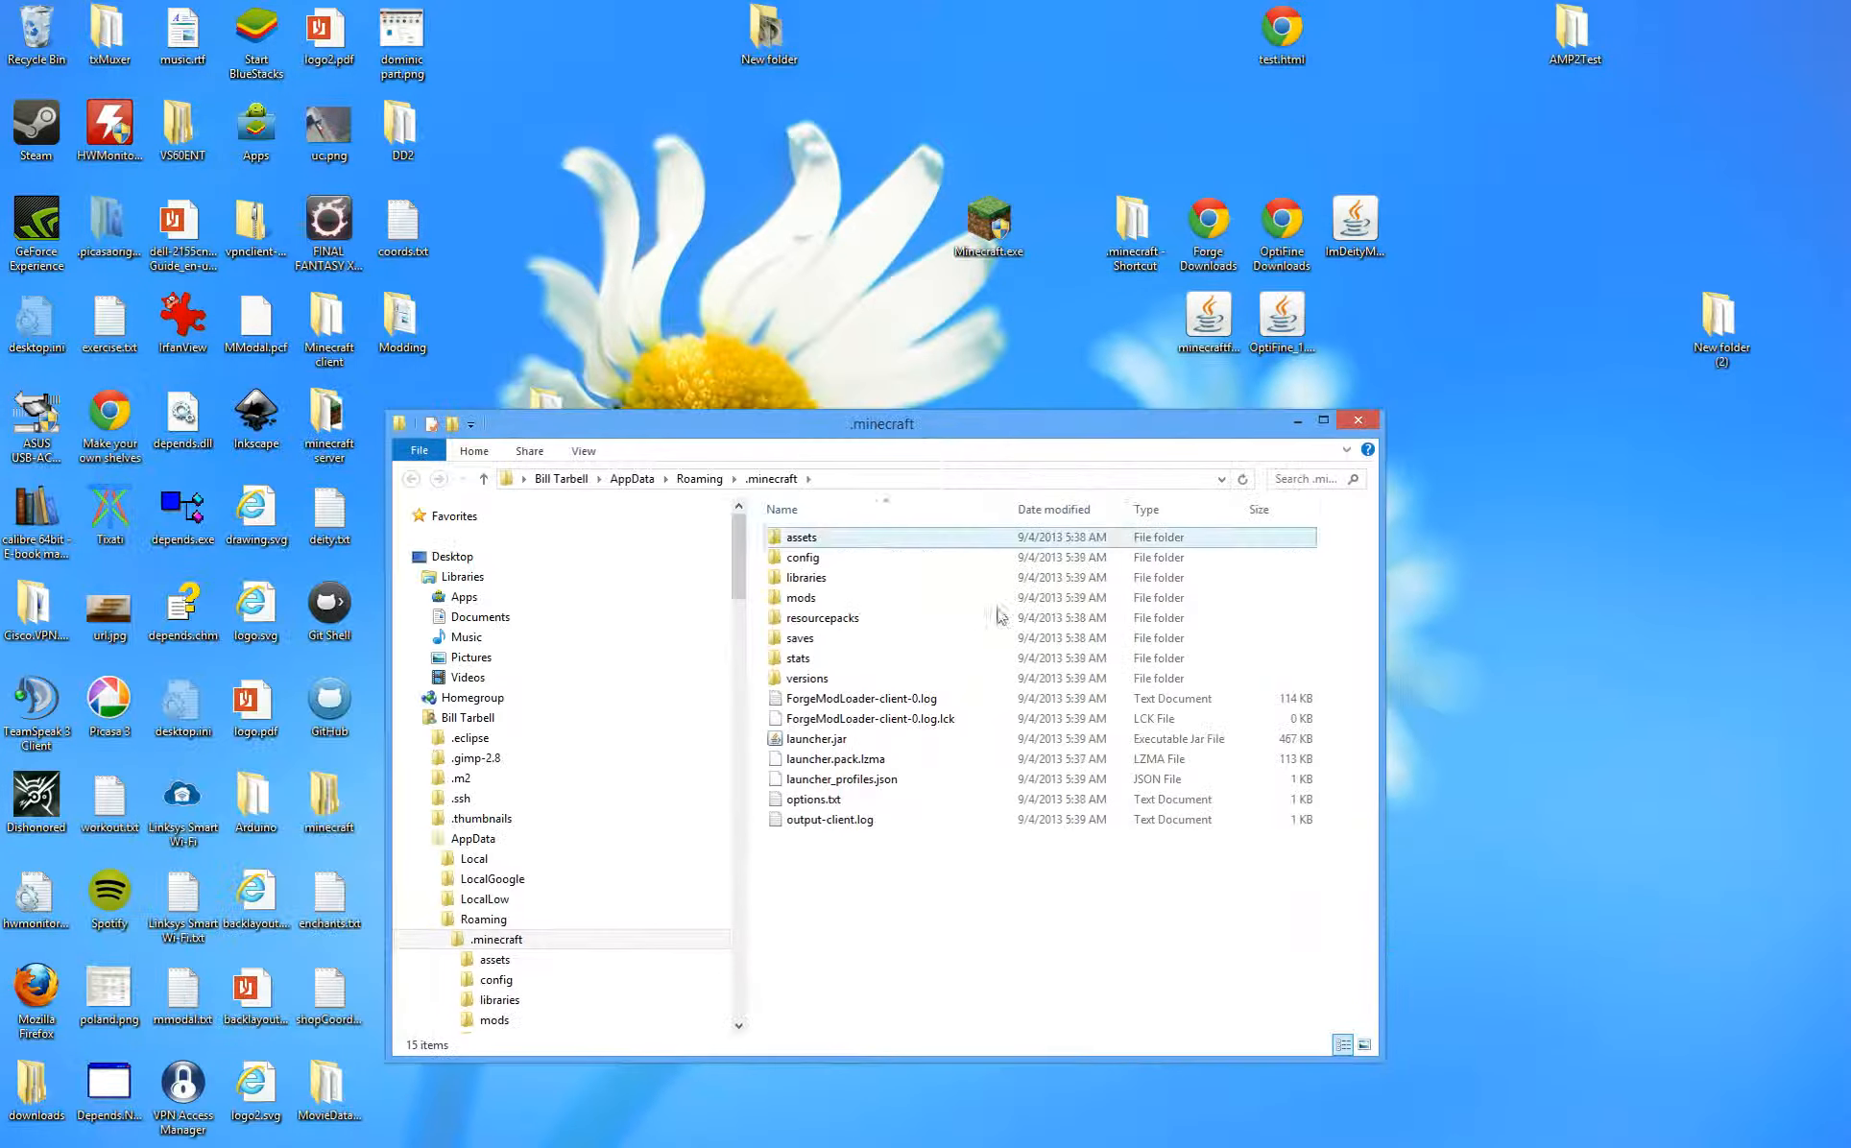
{"action": "double_click", "coordinate": [814, 577]}
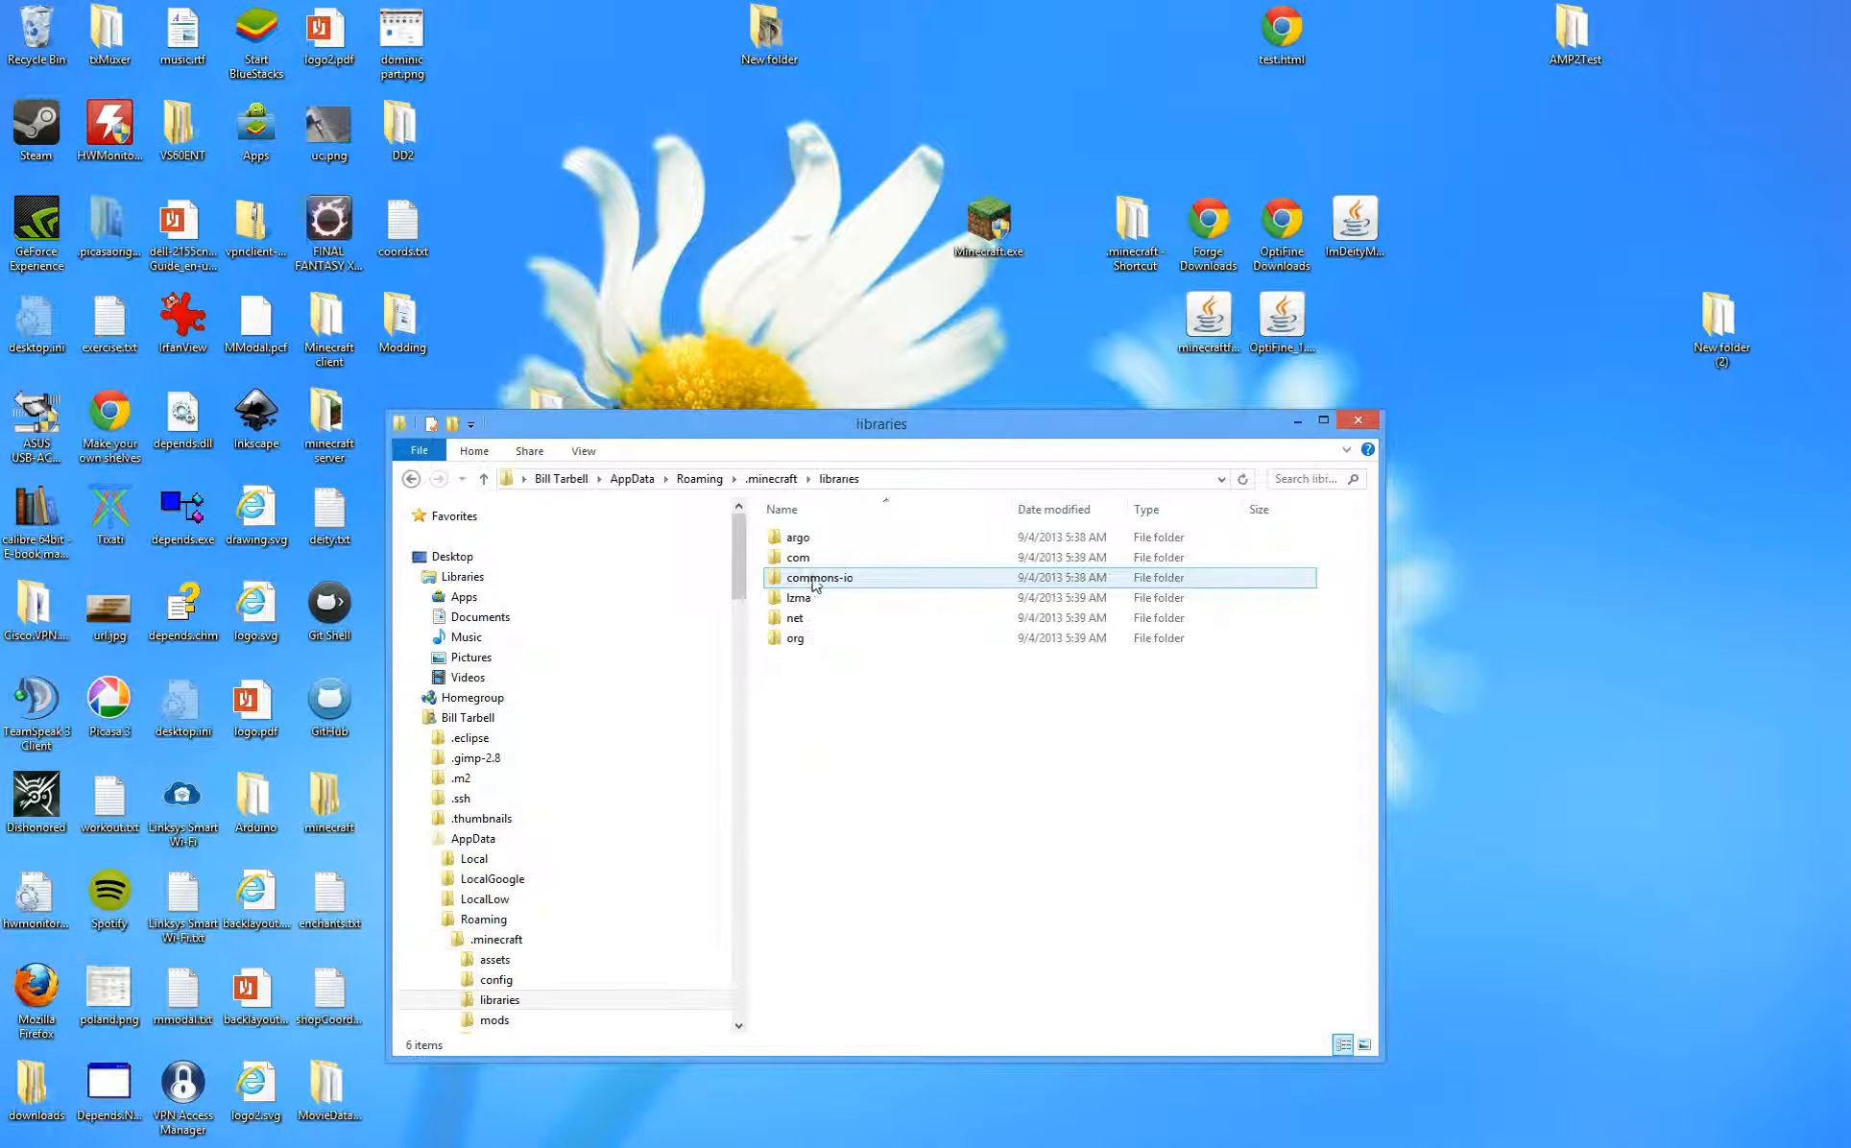
{"action": "double_click", "coordinate": [795, 618]}
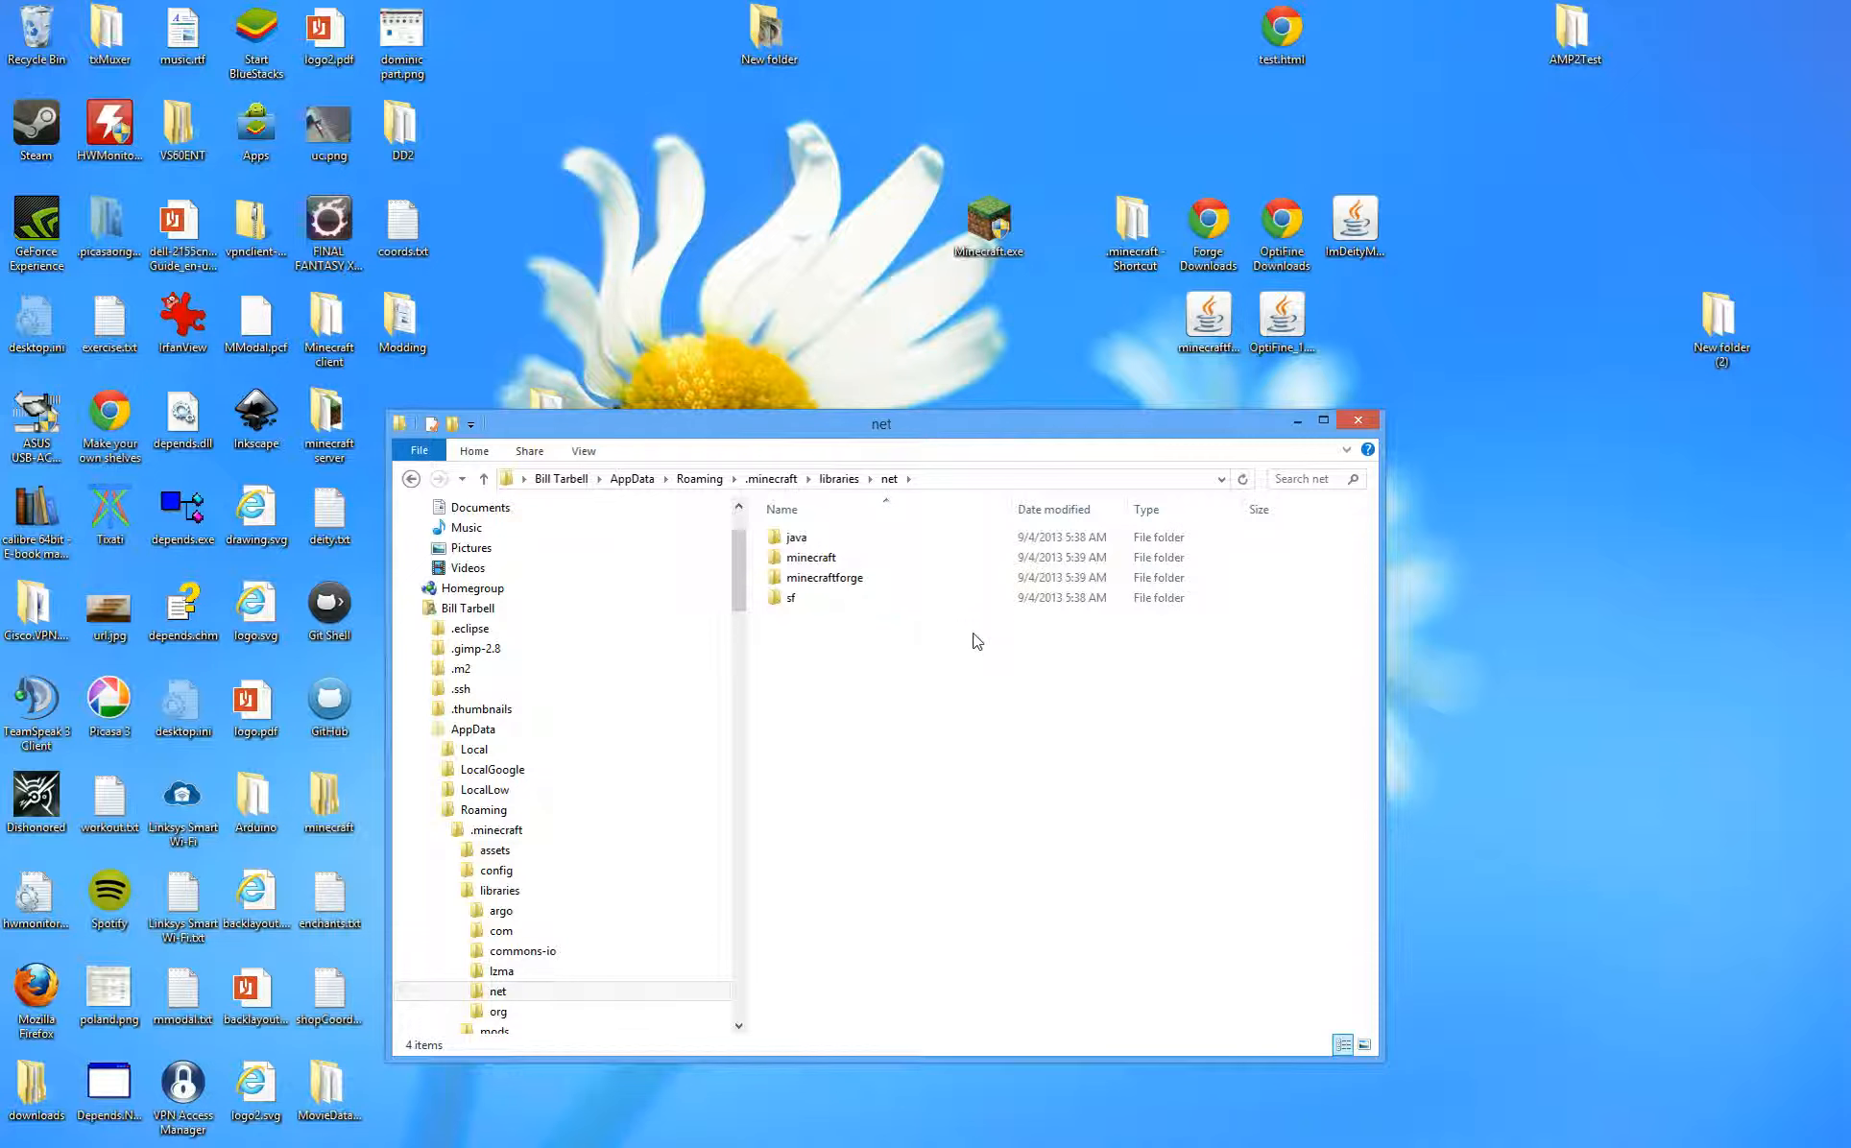
- Create nested optifine\optifine folders and a new folder inside them
{"action": "key", "text": "ctrl+shift+n"}
{"action": "type", "text": "optifine"}
{"action": "key", "text": "Return"}
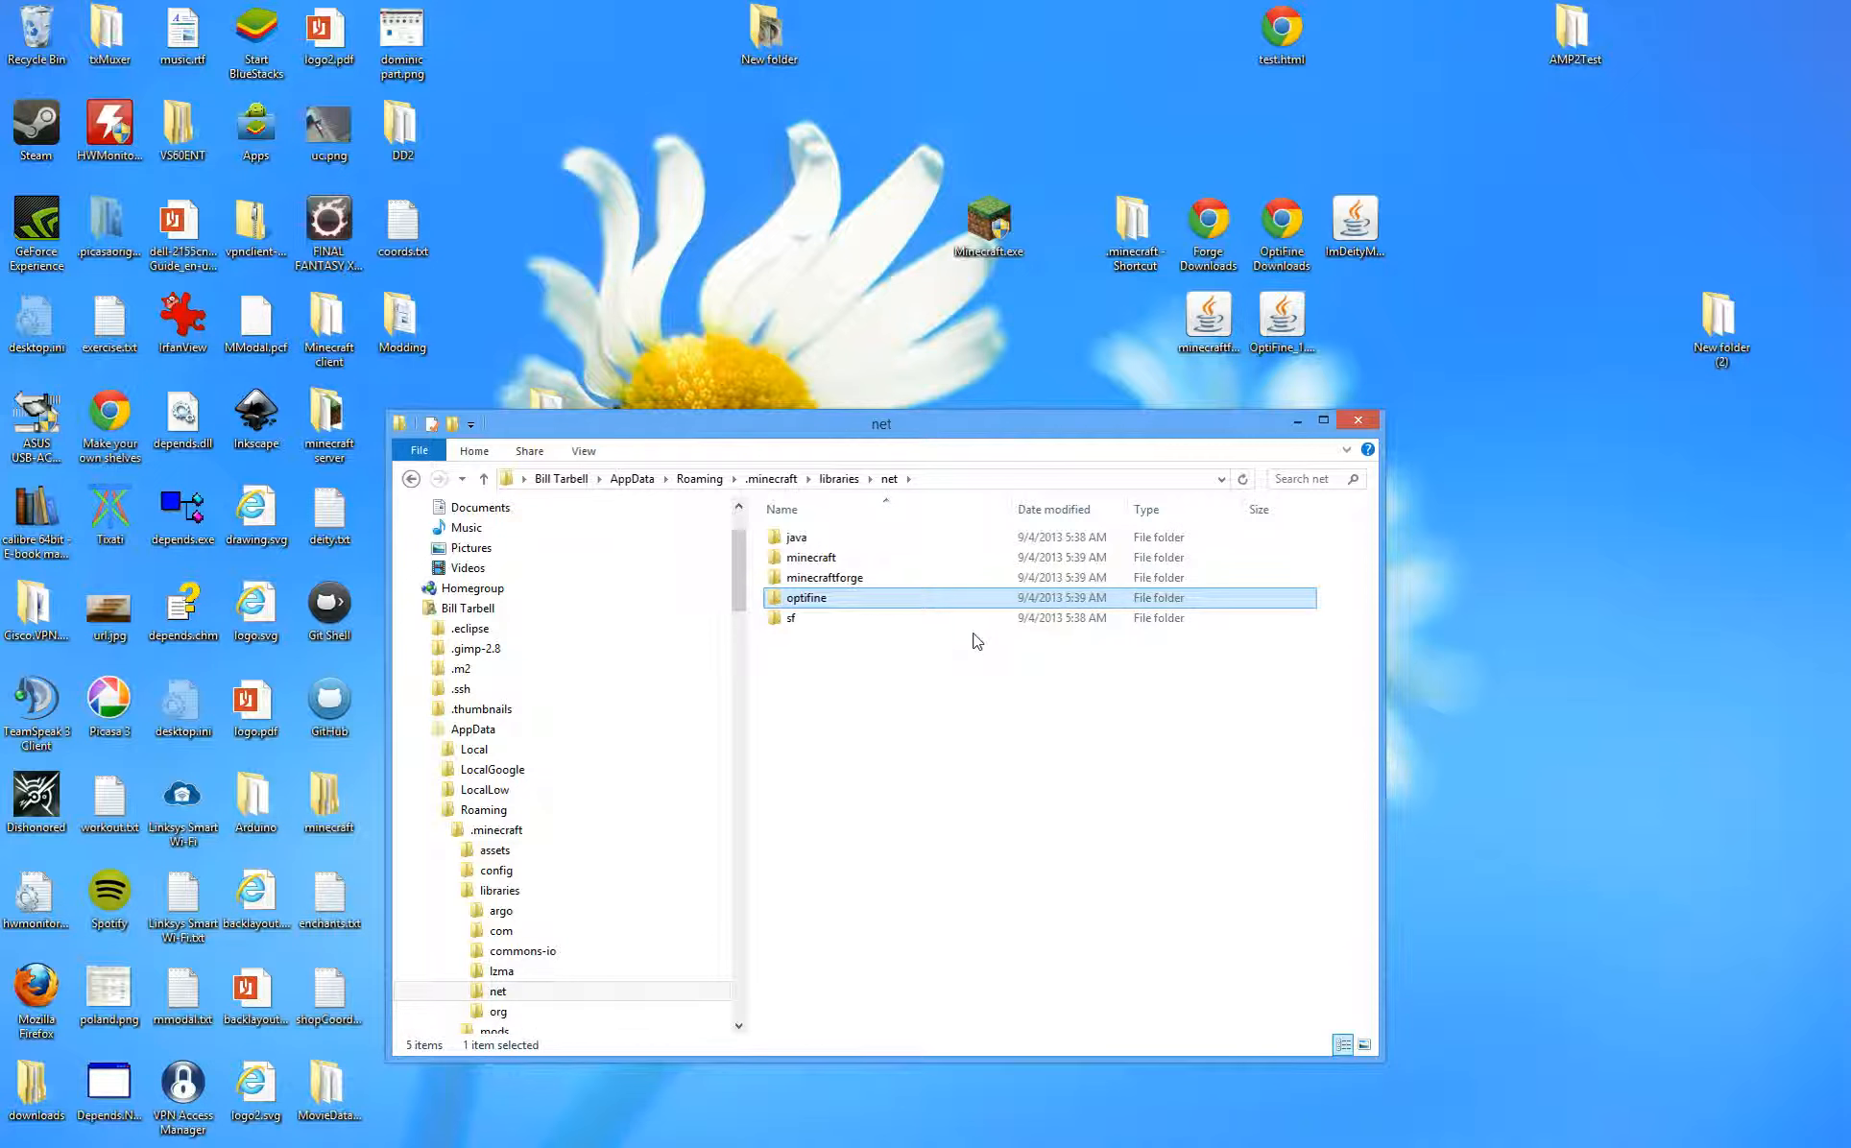
{"action": "key", "text": "Return"}
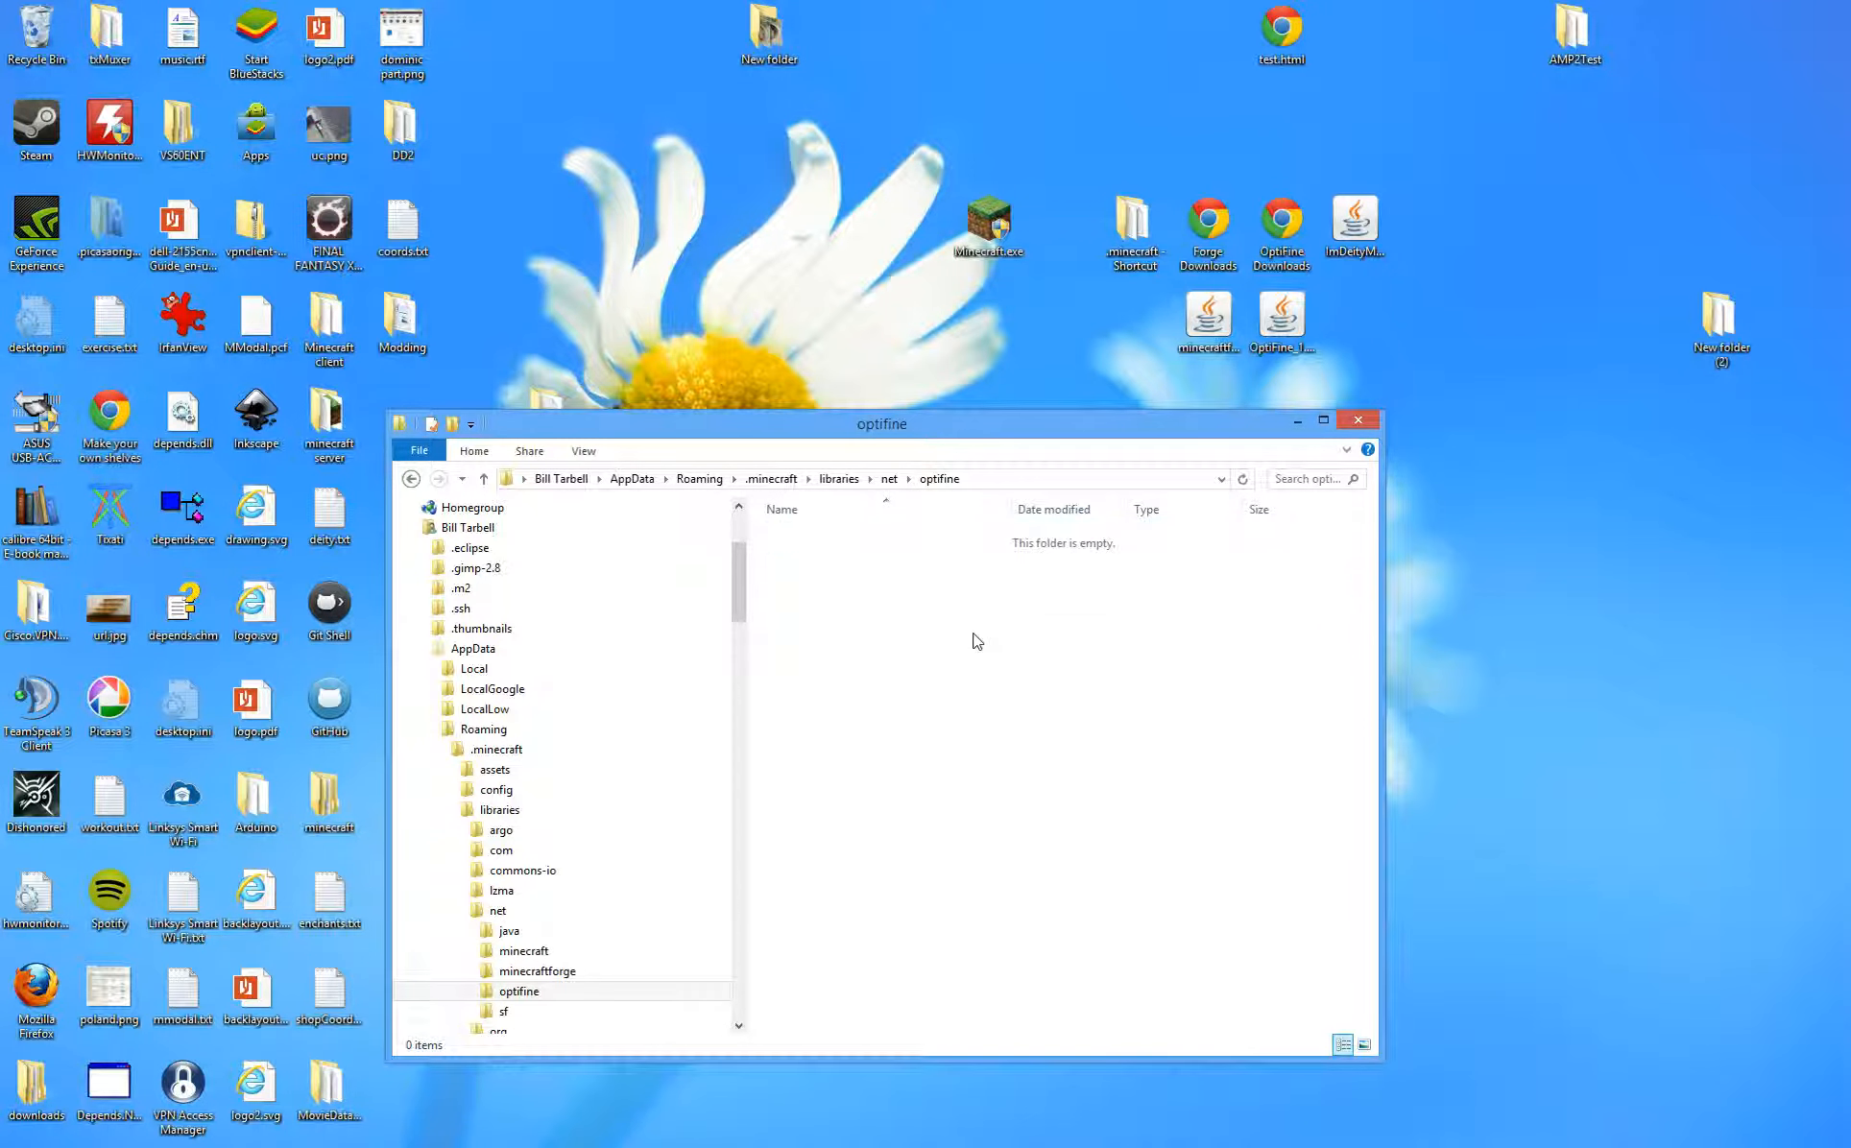
{"action": "key", "text": "ctrl+shift+n"}
{"action": "type", "text": "optifine"}
{"action": "key", "text": "Return"}
{"action": "key", "text": "Return"}
{"action": "key", "text": "ctrl+shift+n"}
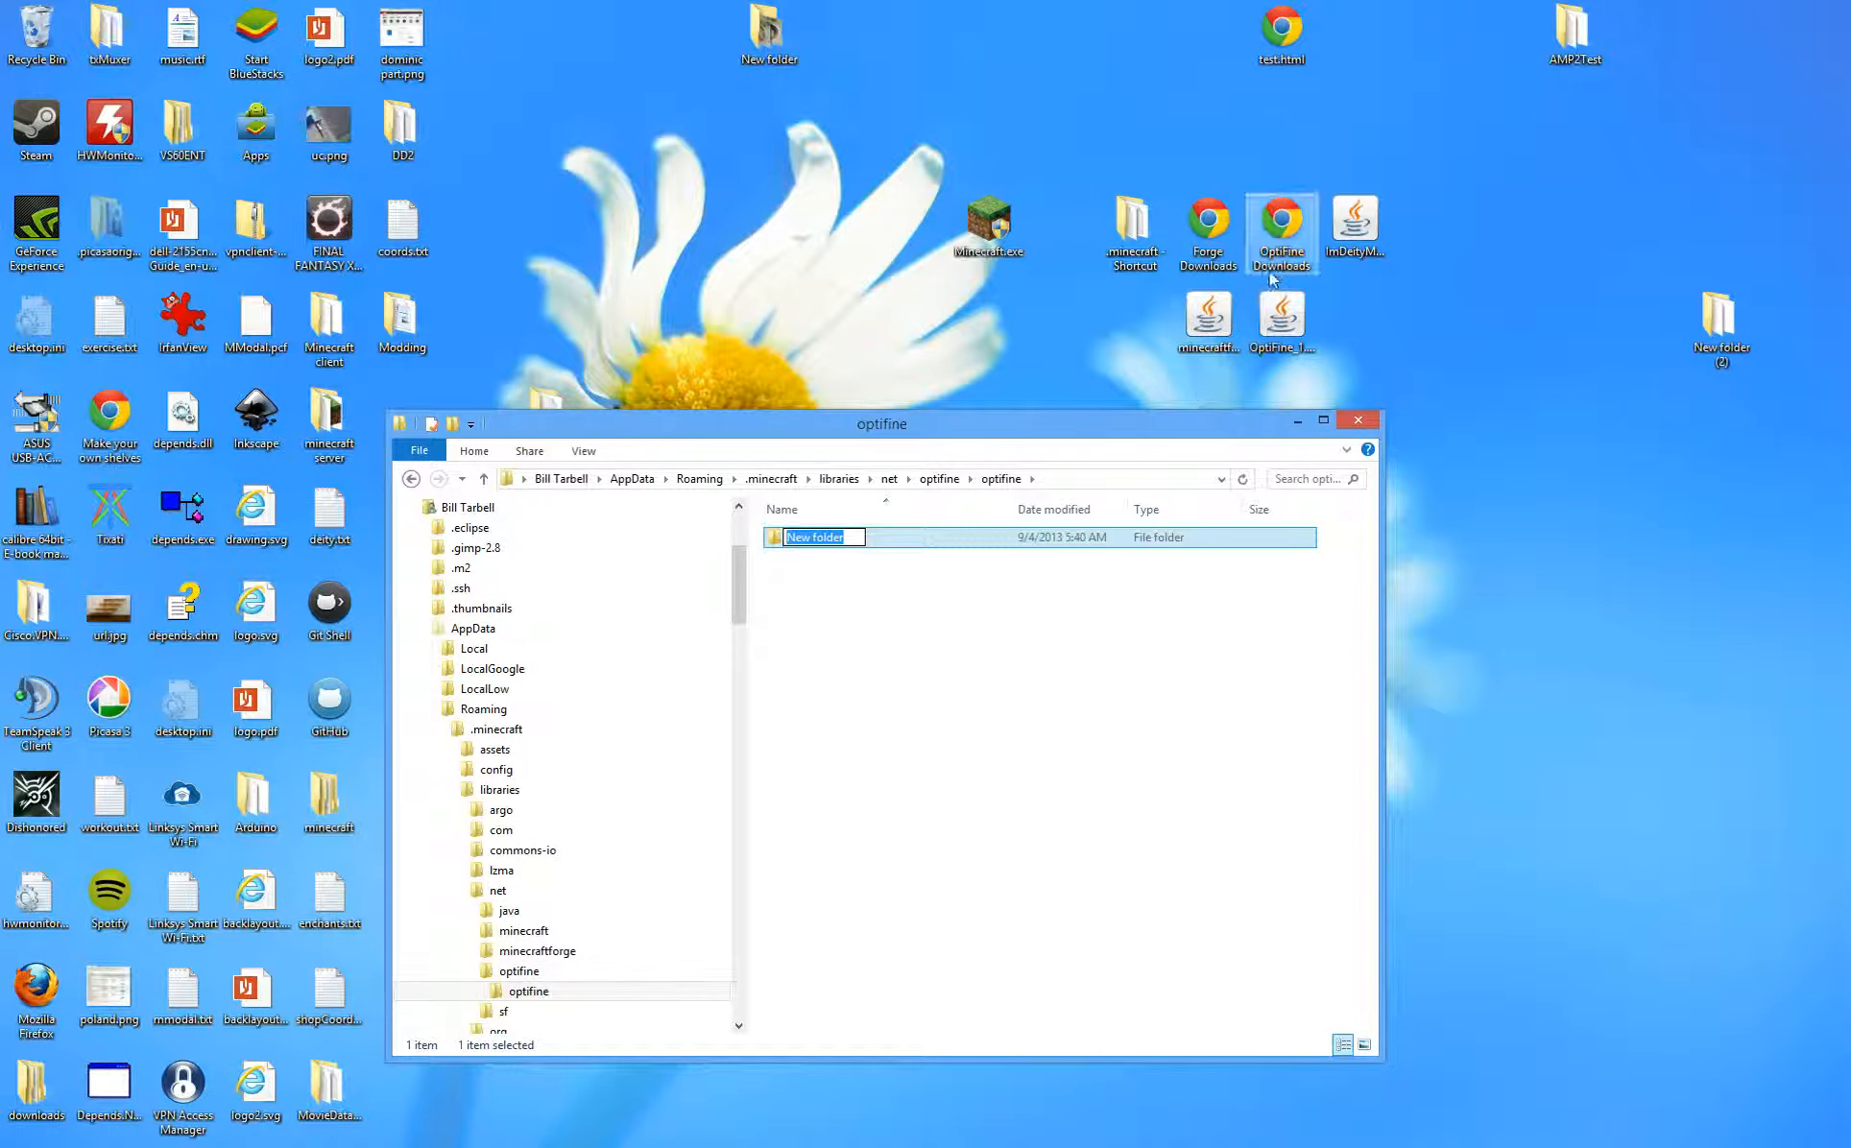
- Copy the version from the OptiFine jar's name and rename the new folder 1.6.2_HD_U_C2
{"action": "left_click", "coordinate": [1291, 348]}
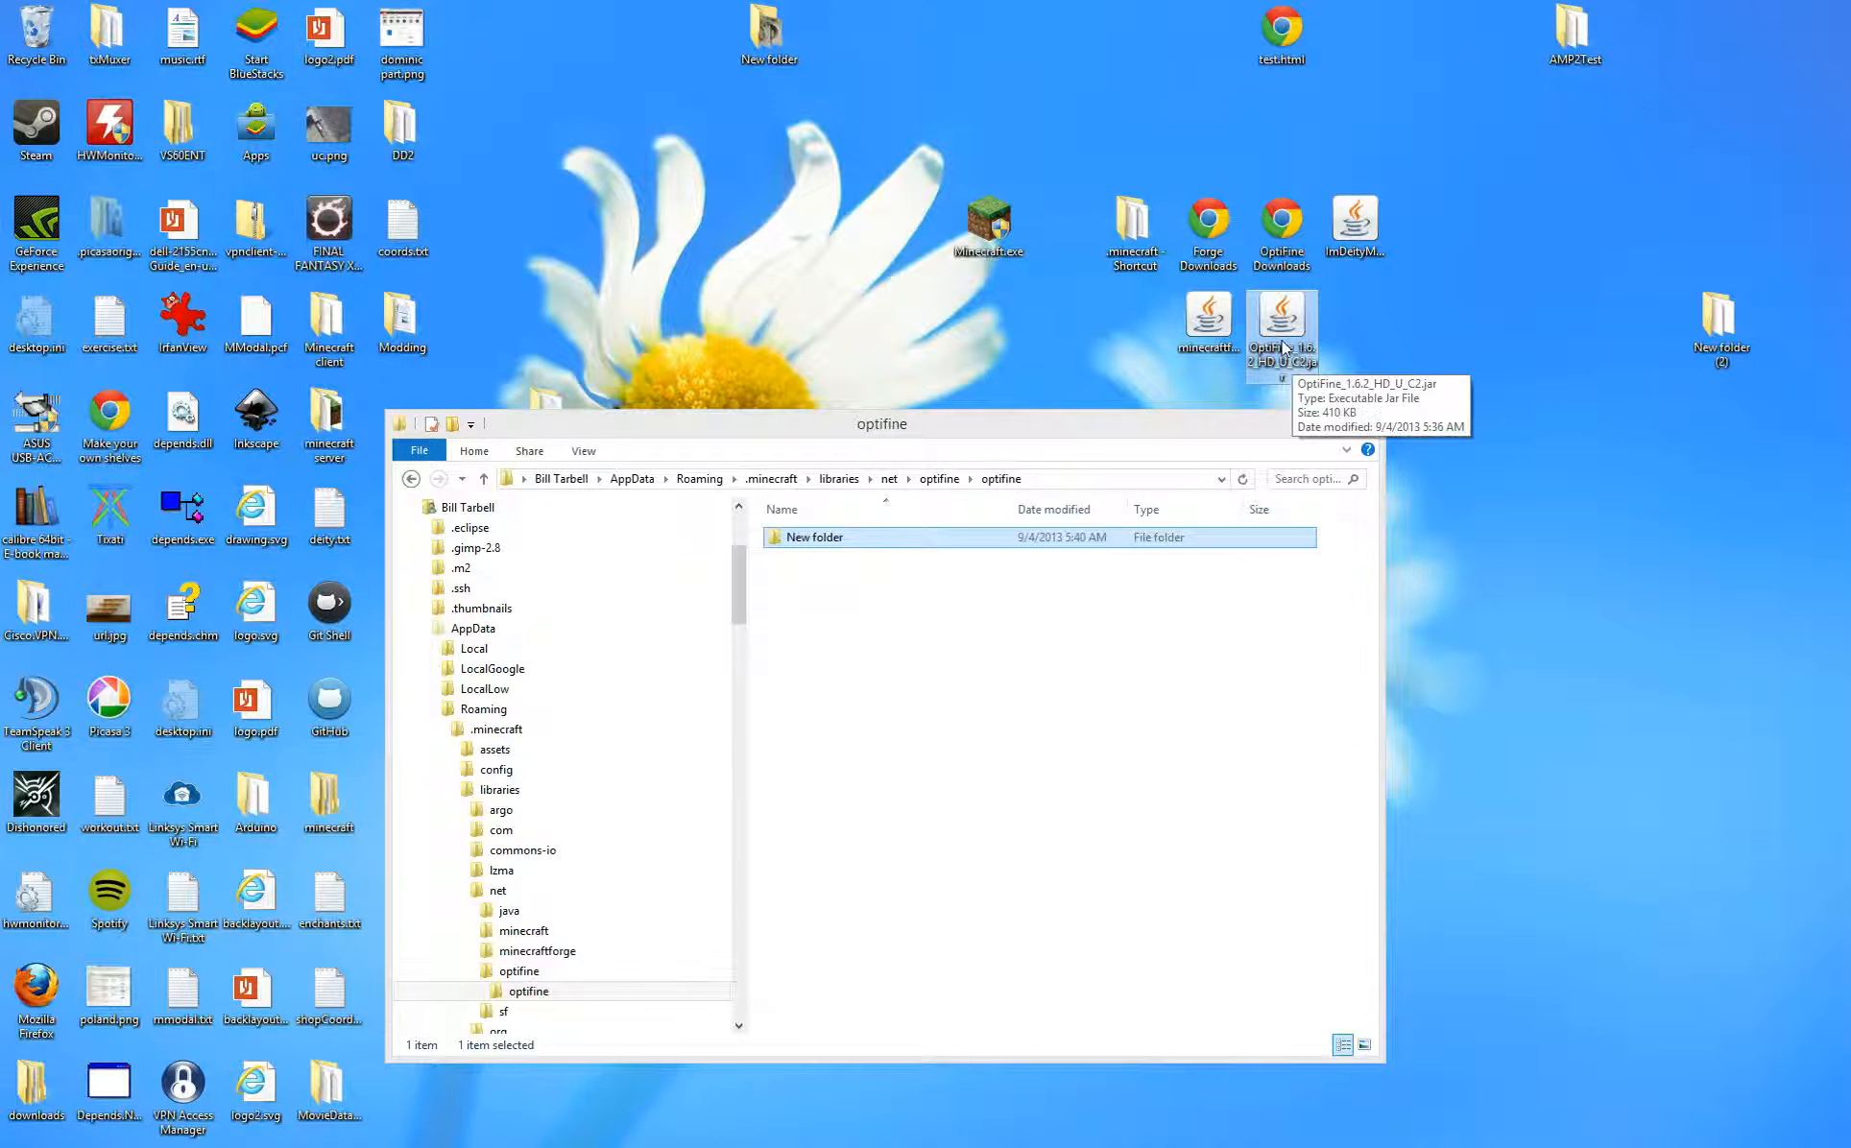
{"action": "left_click", "coordinate": [1301, 382]}
{"action": "left_click", "coordinate": [1308, 362]}
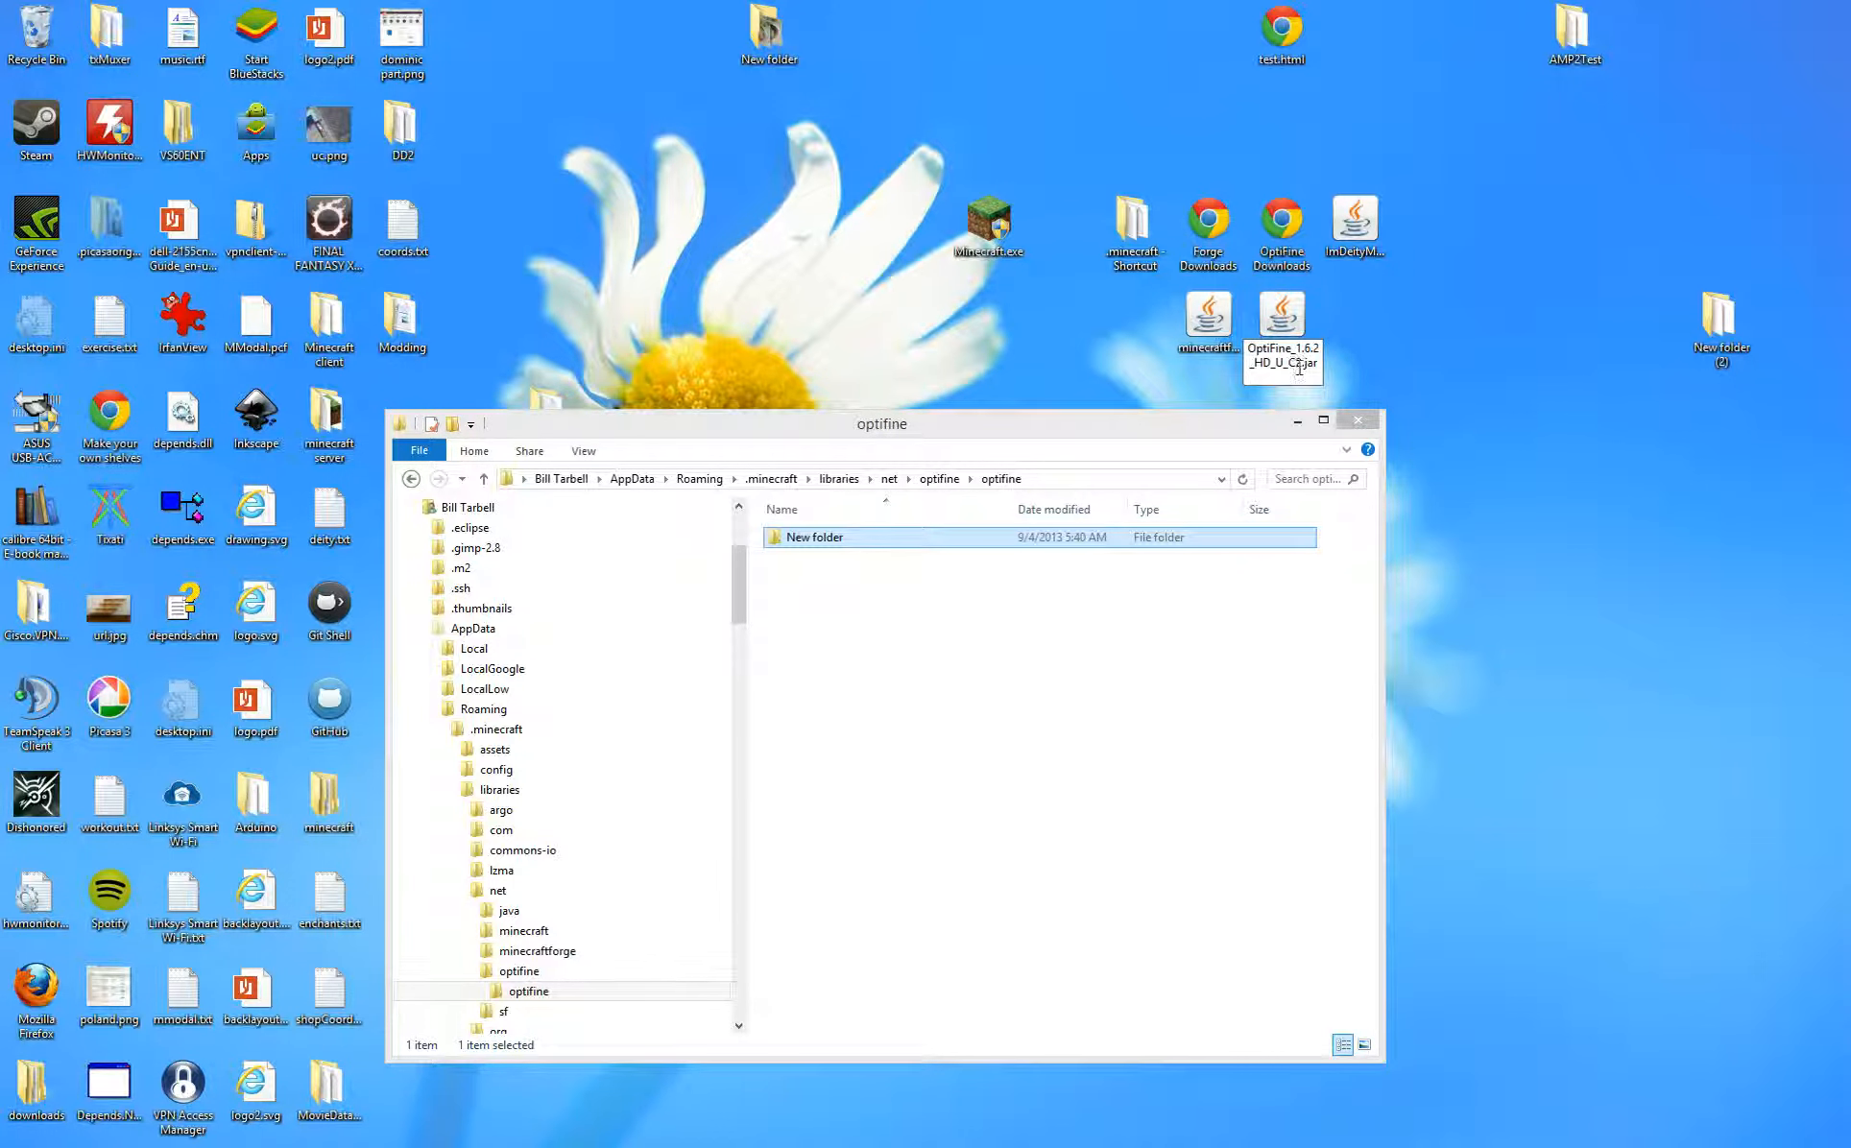
{"action": "left_click_drag", "start_coordinate": [1298, 362], "coordinate": [1294, 347]}
{"action": "key", "text": "ctrl+c"}
{"action": "left_click", "coordinate": [938, 606]}
{"action": "left_click", "coordinate": [829, 538]}
{"action": "left_click", "coordinate": [829, 538]}
{"action": "key", "text": "ctrl+v"}
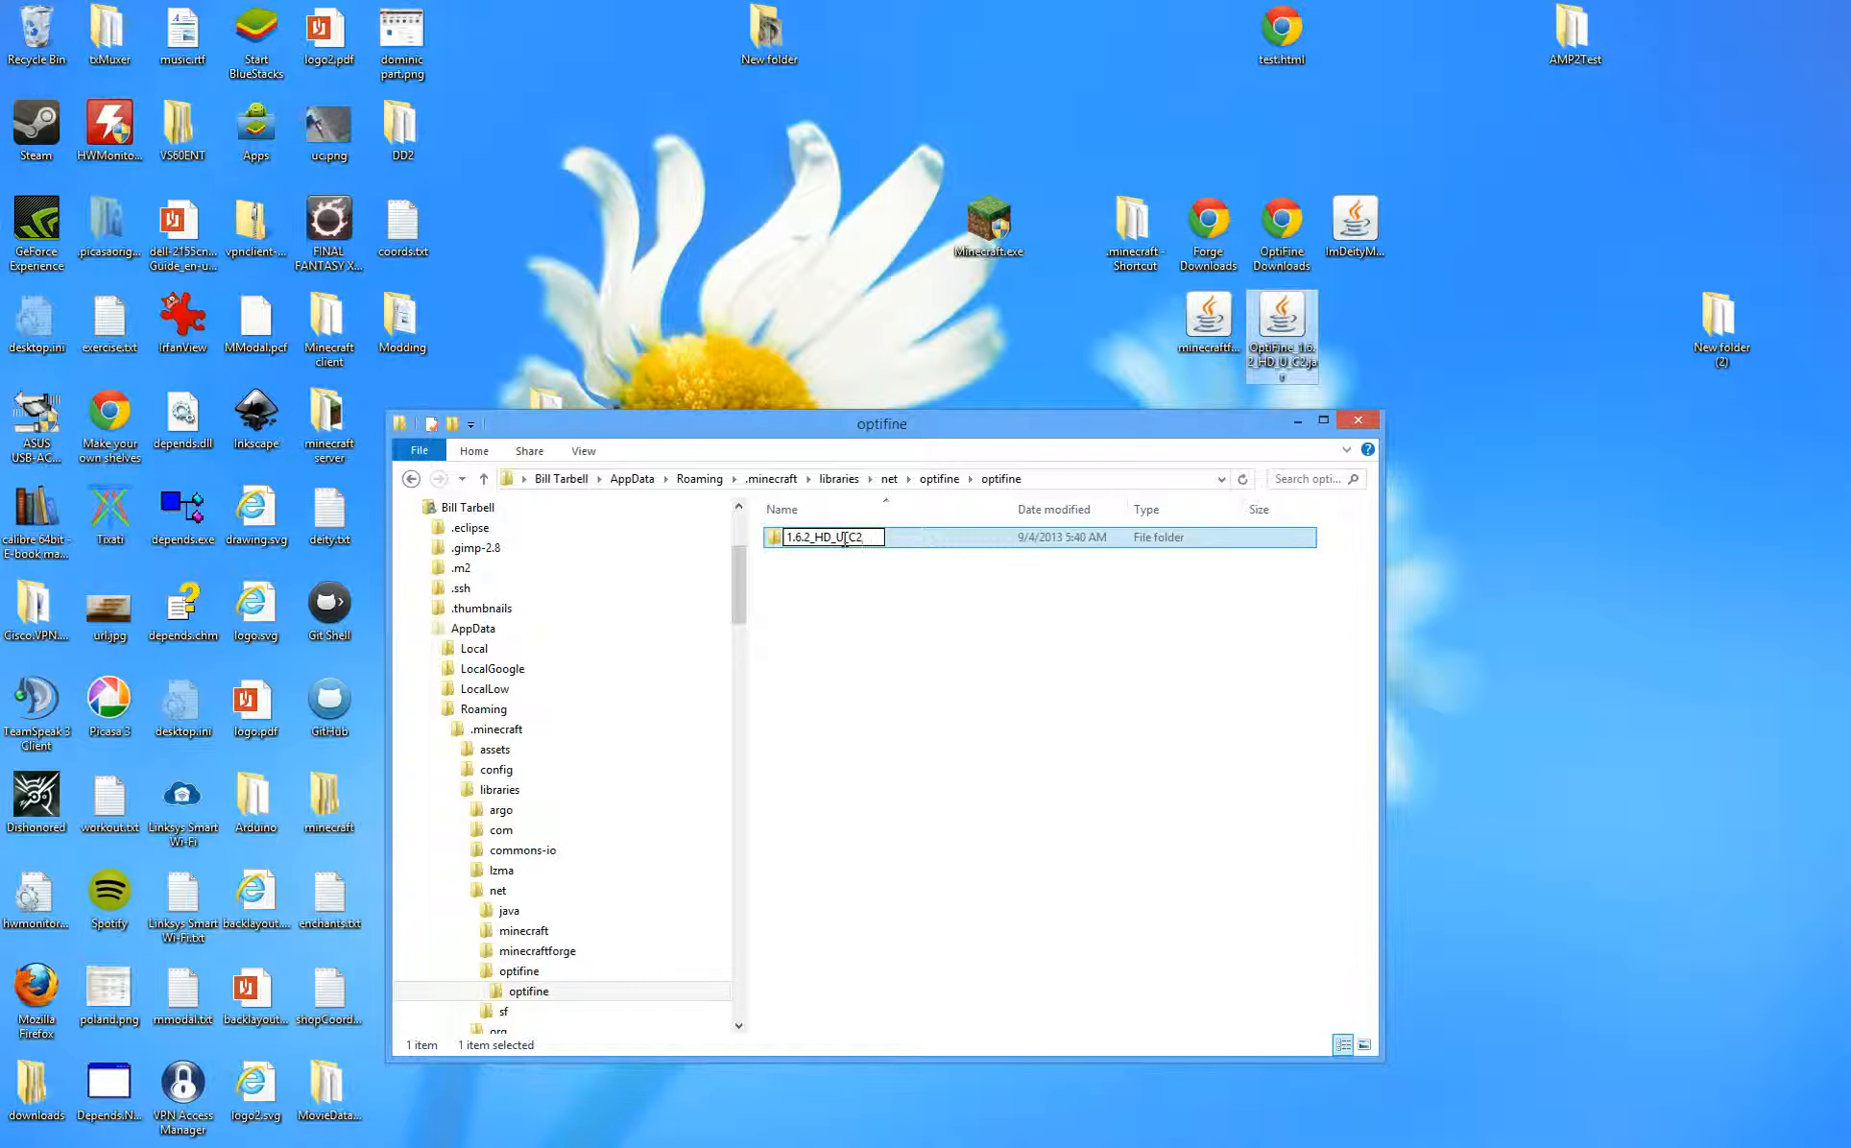
{"action": "key", "text": "BackSpace"}
{"action": "type", "text": "2"}
{"action": "left_click", "coordinate": [912, 578]}
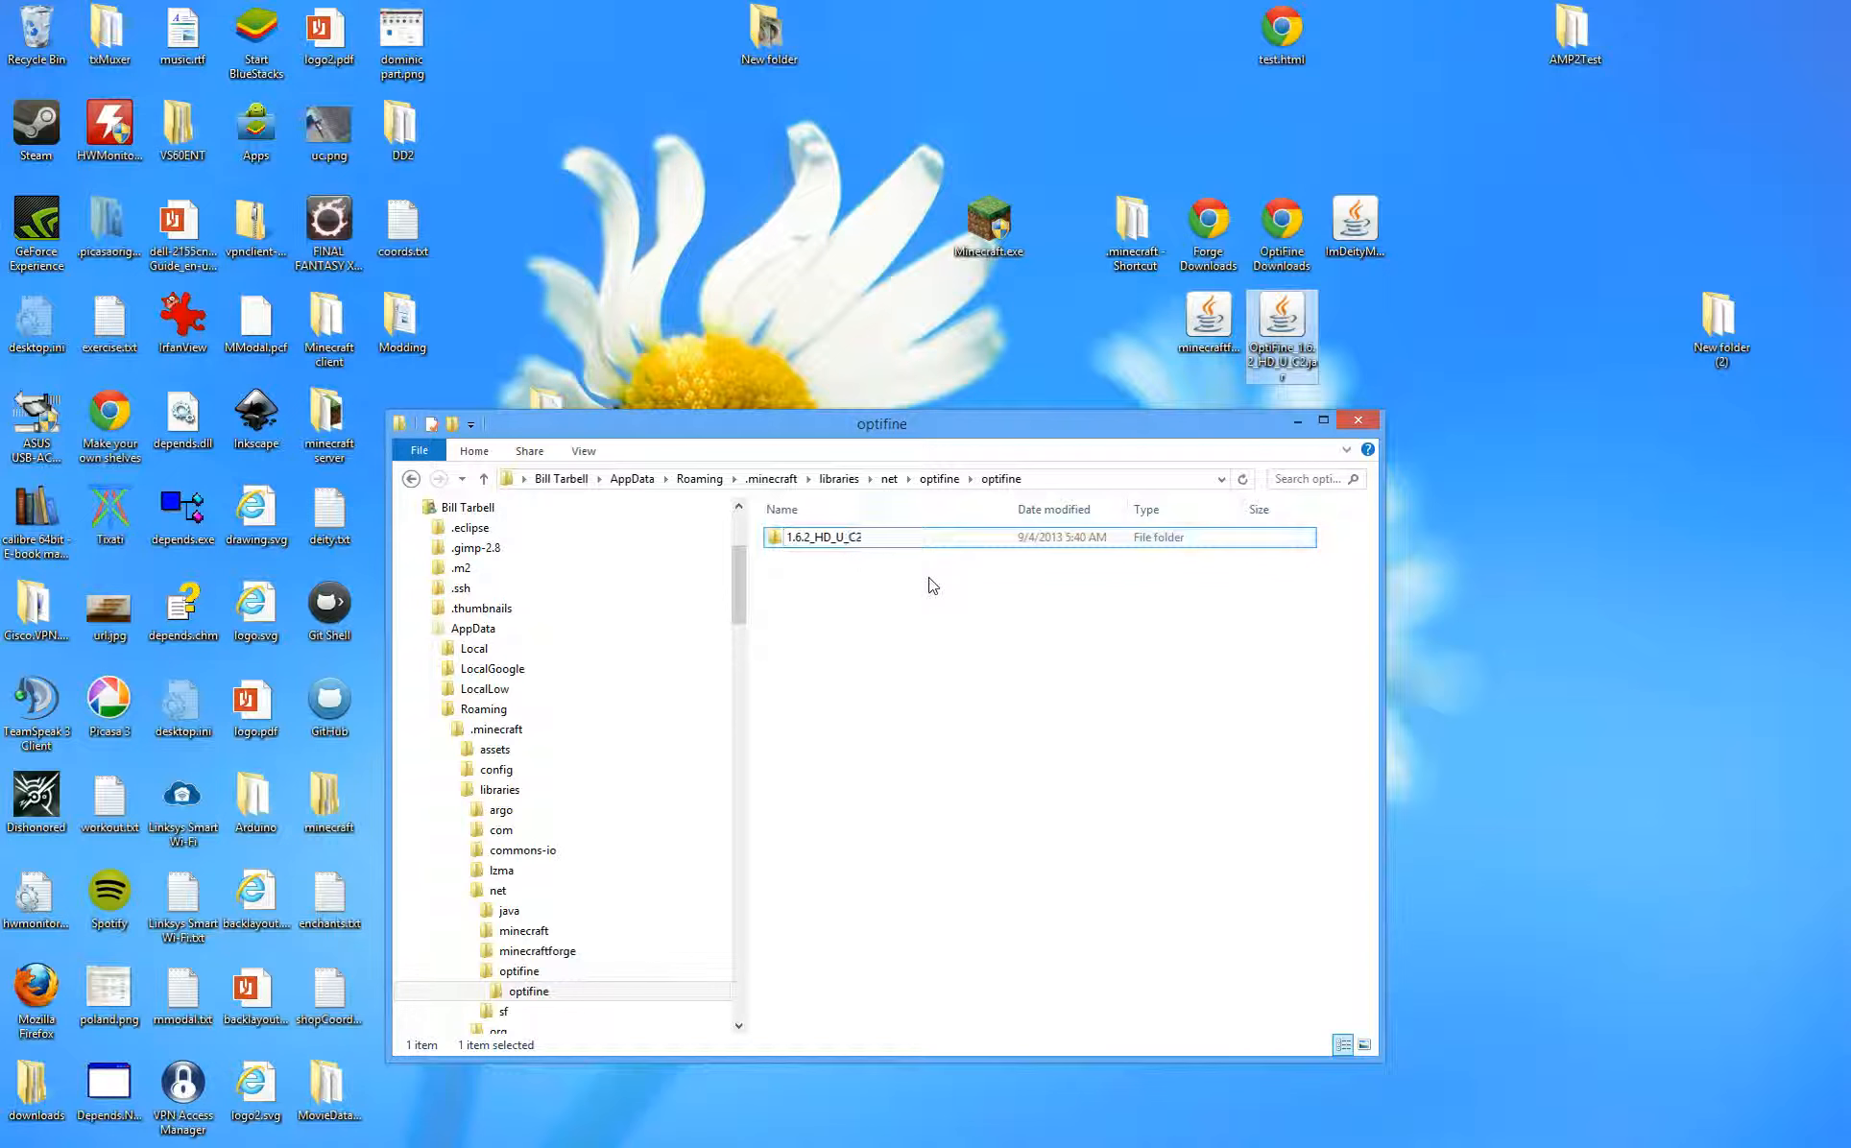
- Drop the OptiFine jar into 1.6.2_HD_U_C2, changing the underscore after OptiFine to a hyphen
{"action": "double_click", "coordinate": [847, 541]}
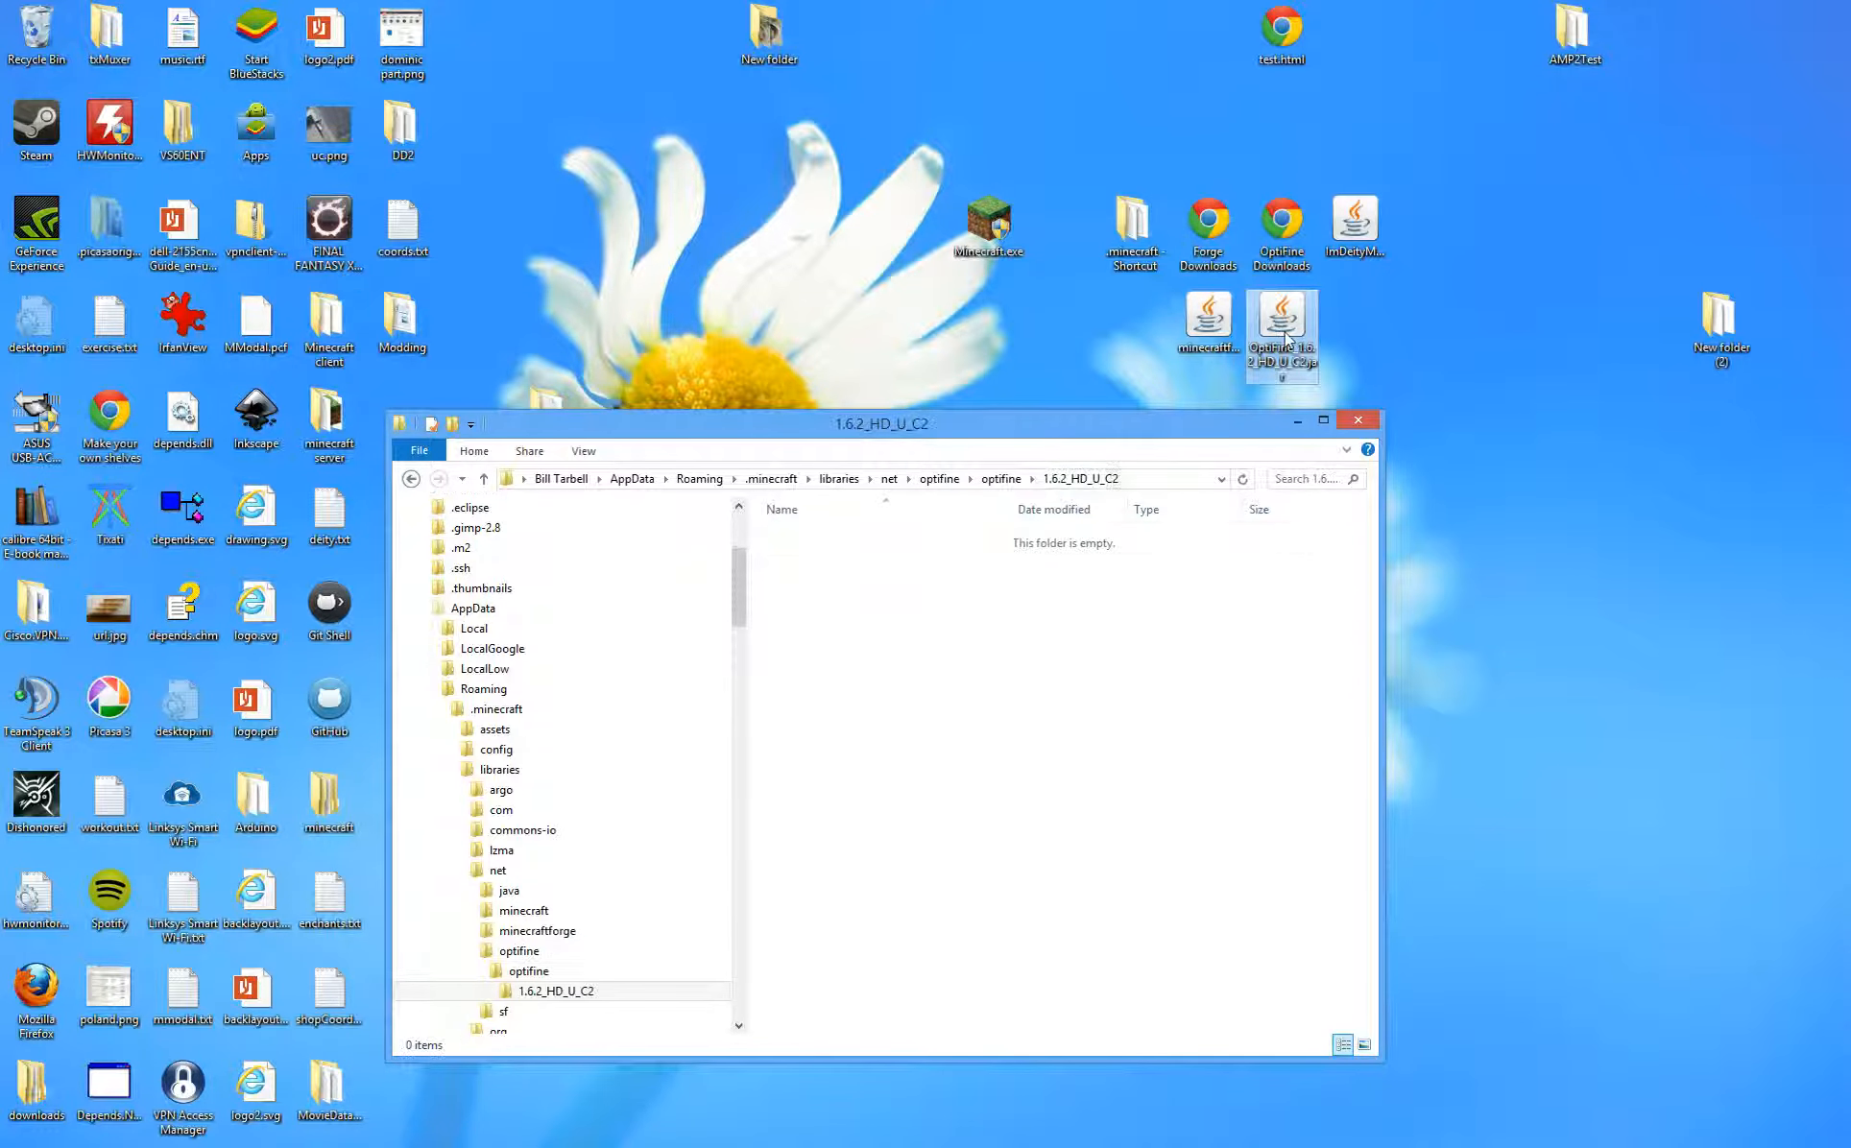
{"action": "left_click_drag", "start_coordinate": [1285, 338], "coordinate": [967, 693]}
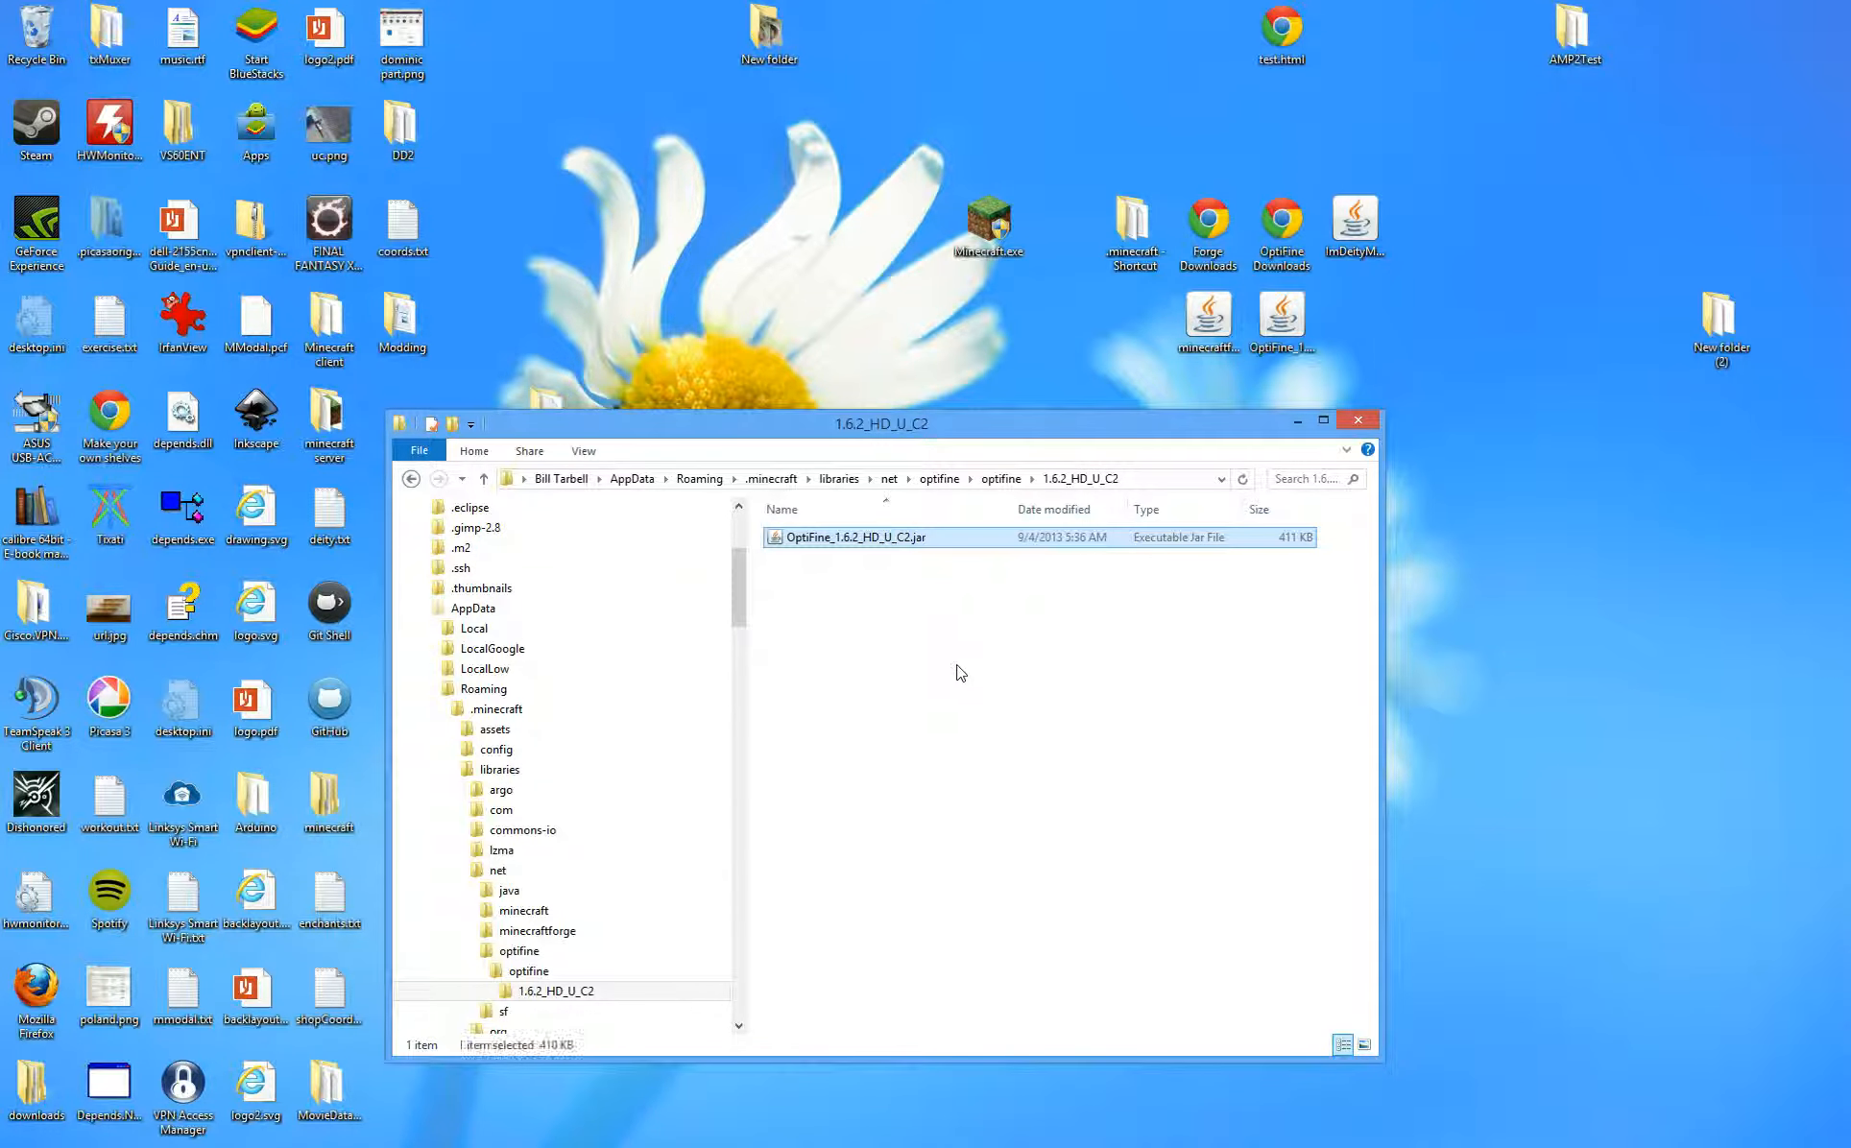
{"action": "left_click", "coordinate": [906, 540]}
{"action": "left_click", "coordinate": [939, 538]}
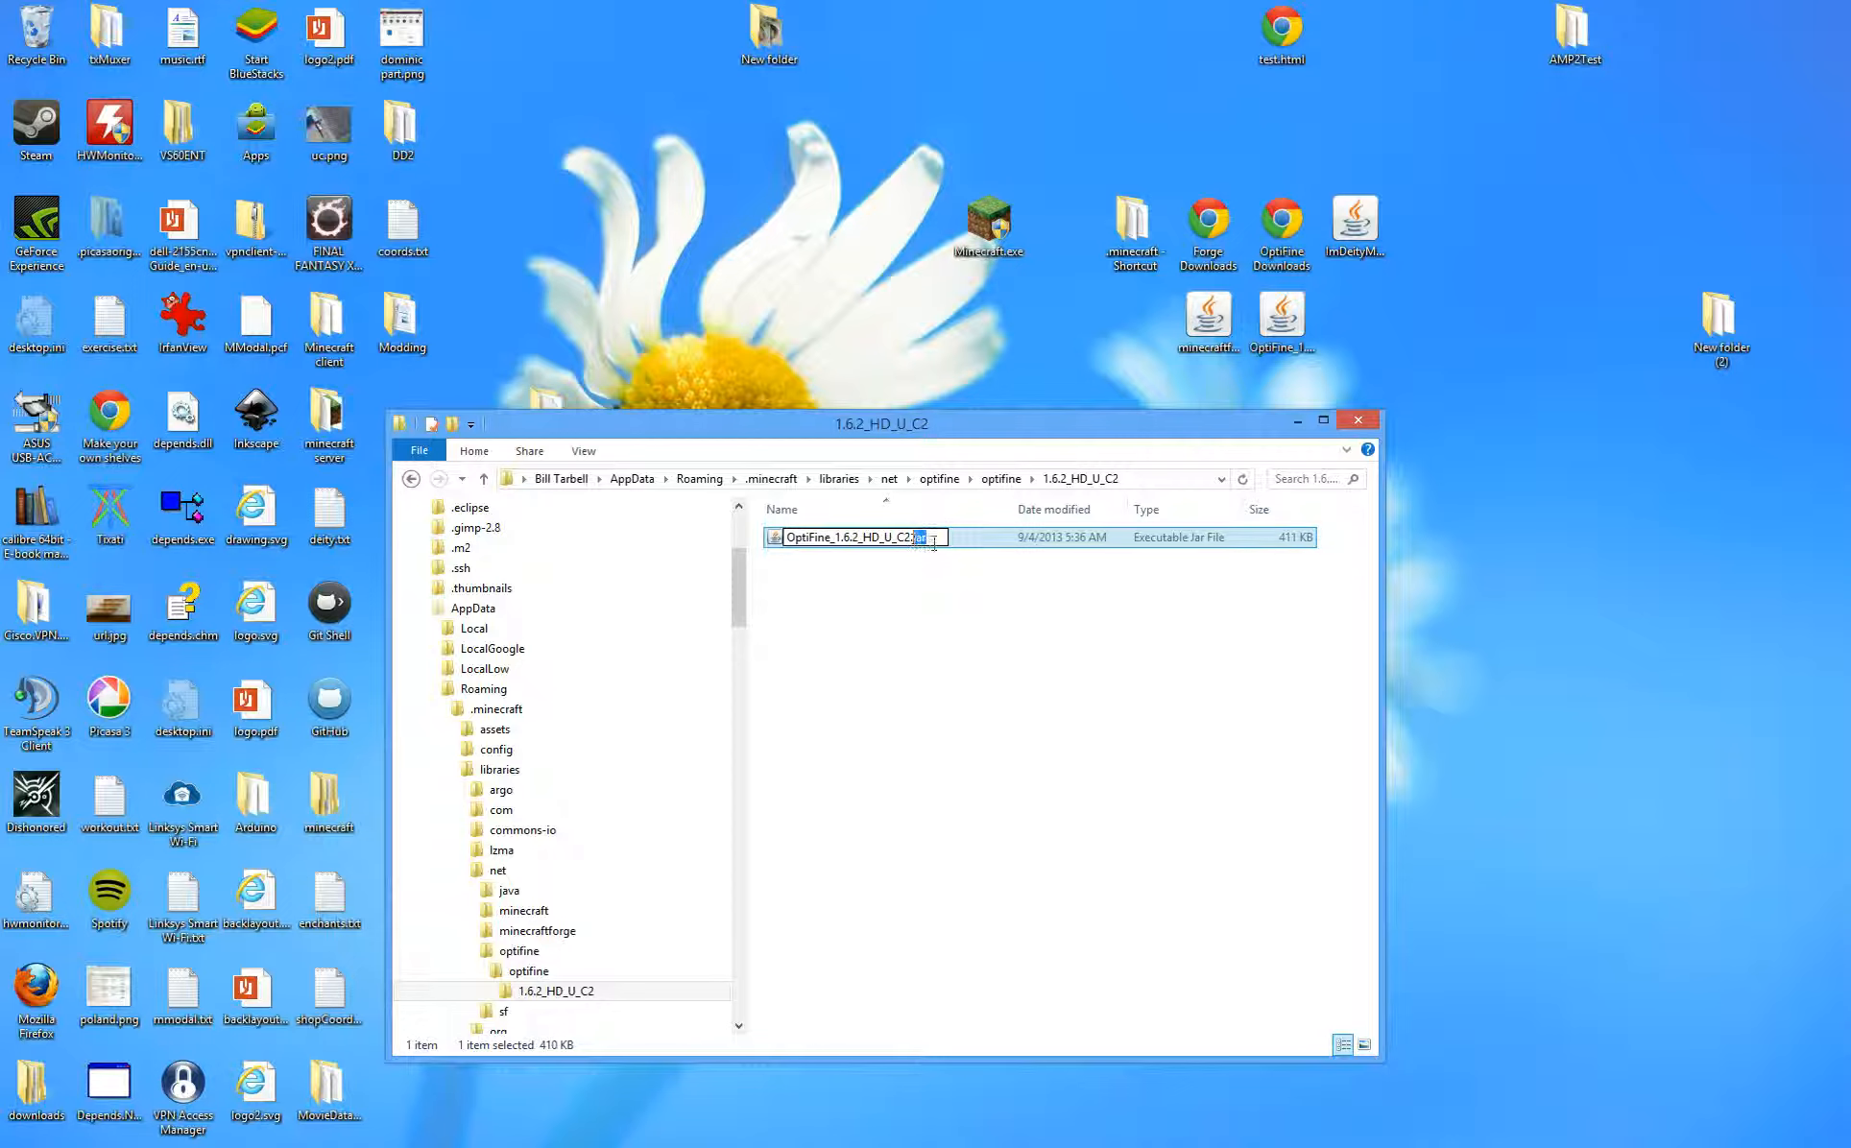
{"action": "left_click", "coordinate": [843, 536]}
{"action": "key", "text": "BackSpace"}
{"action": "type", "text": "-"}
{"action": "left_click", "coordinate": [871, 626]}
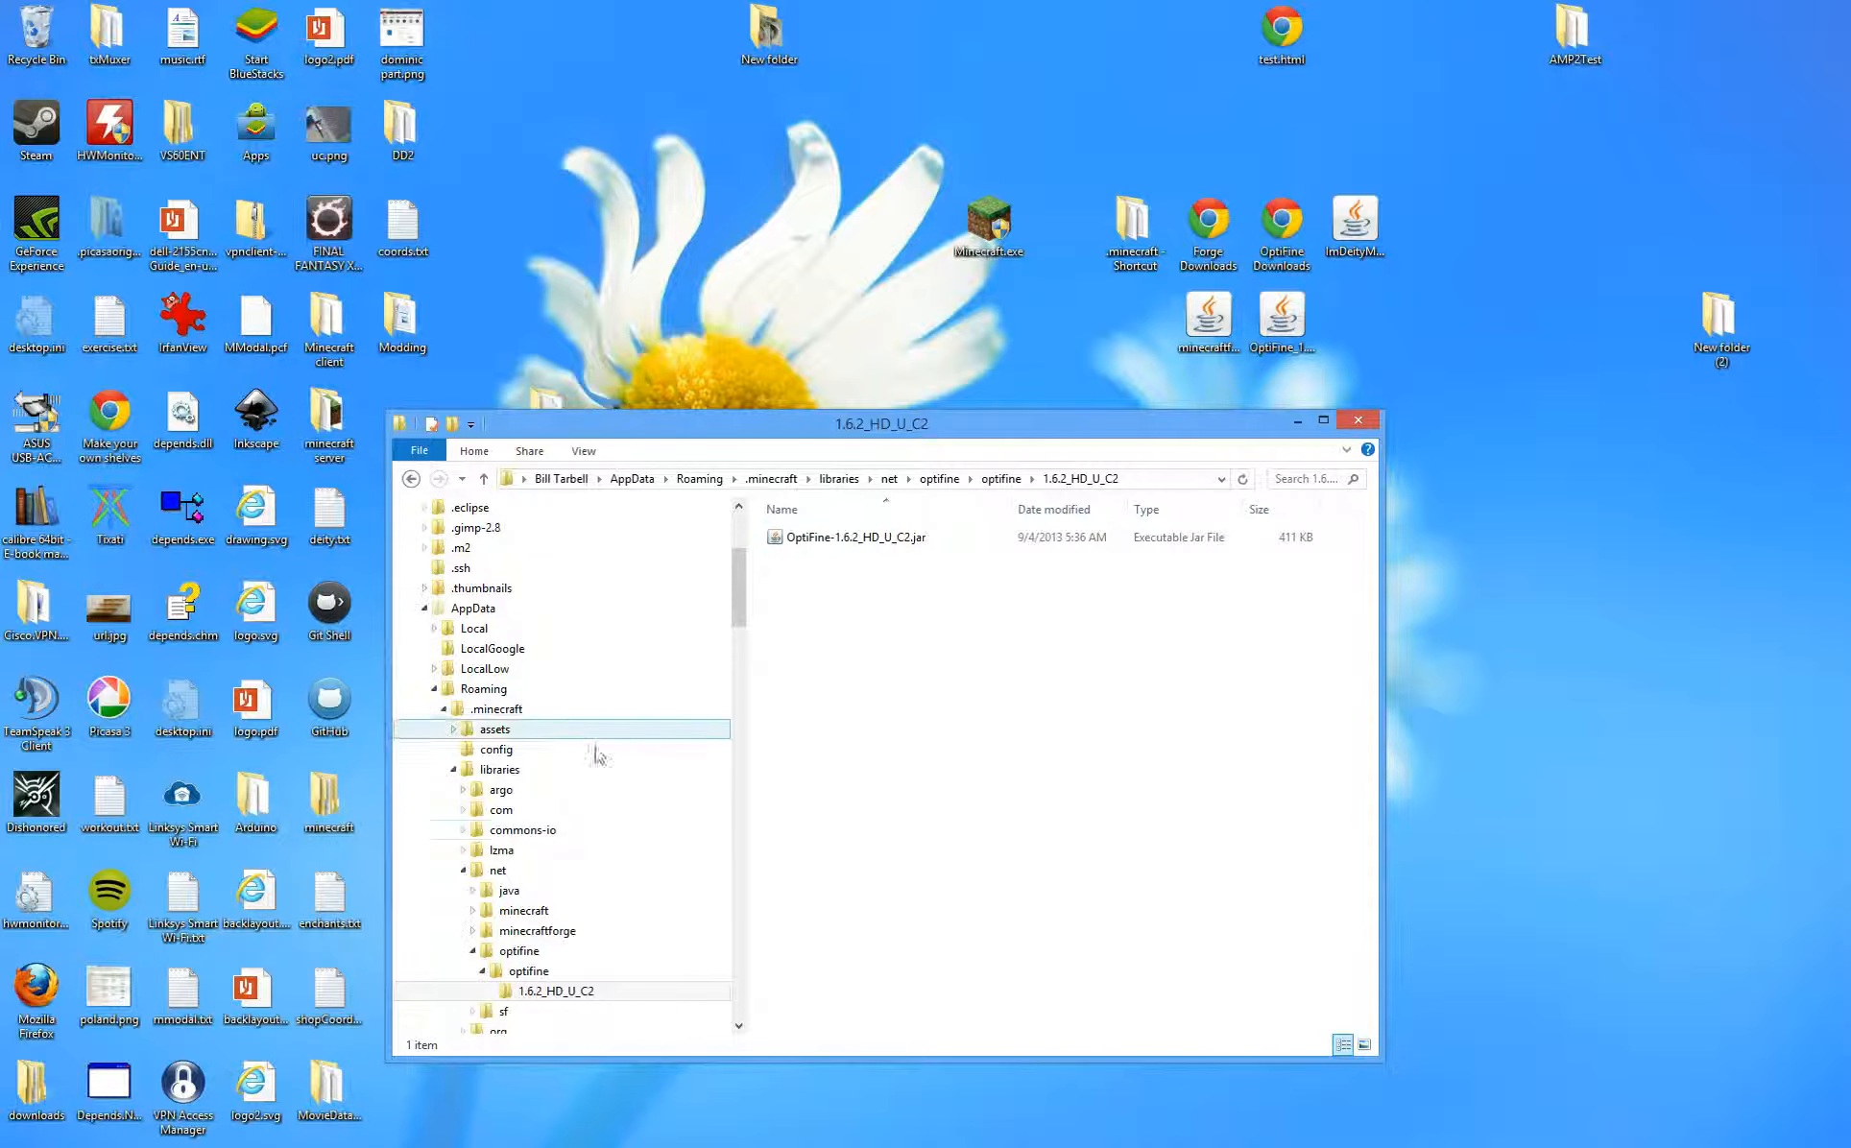
- Browse to versions\1.6.2-Forge9.10.1.849 and open its .json file with Edit with Notepad++
{"action": "left_click", "coordinate": [442, 710]}
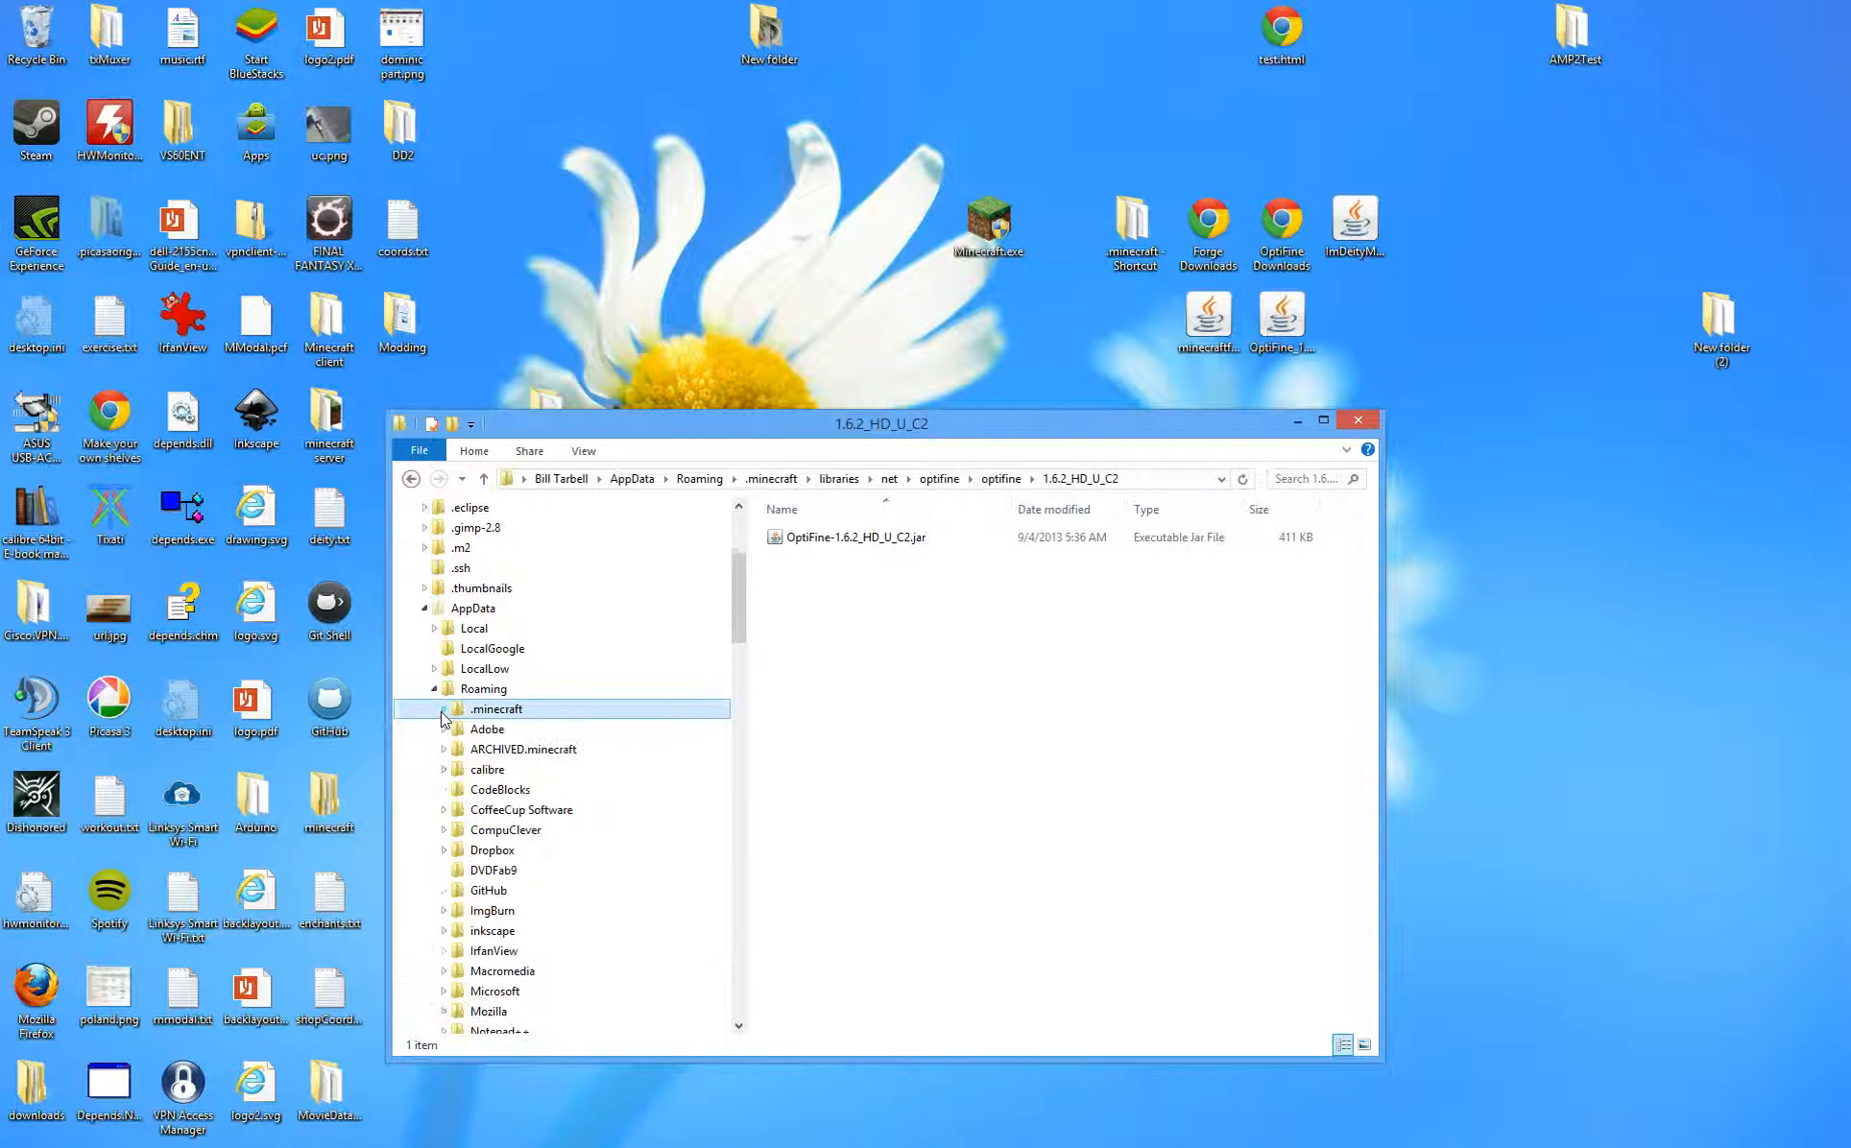
{"action": "left_click", "coordinate": [443, 711]}
{"action": "left_click", "coordinate": [453, 628]}
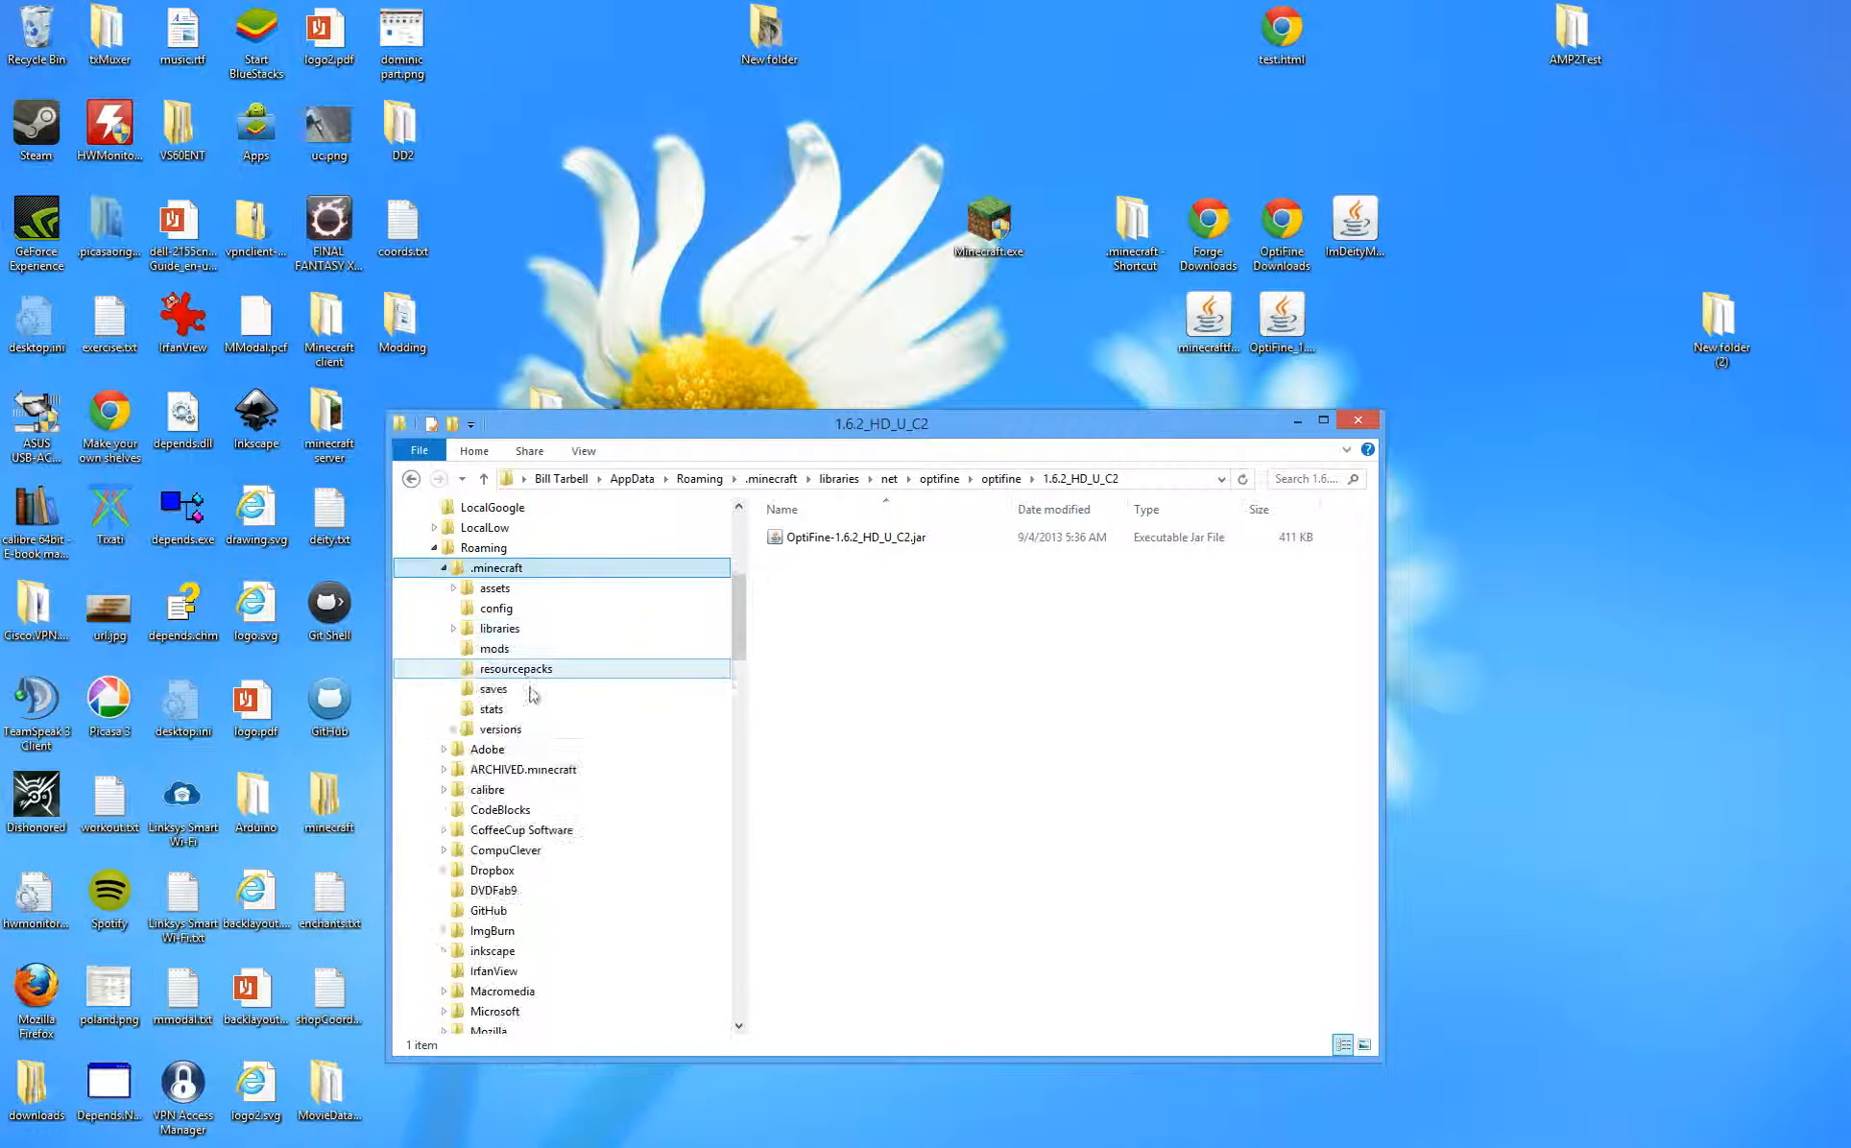
{"action": "left_click", "coordinate": [507, 732]}
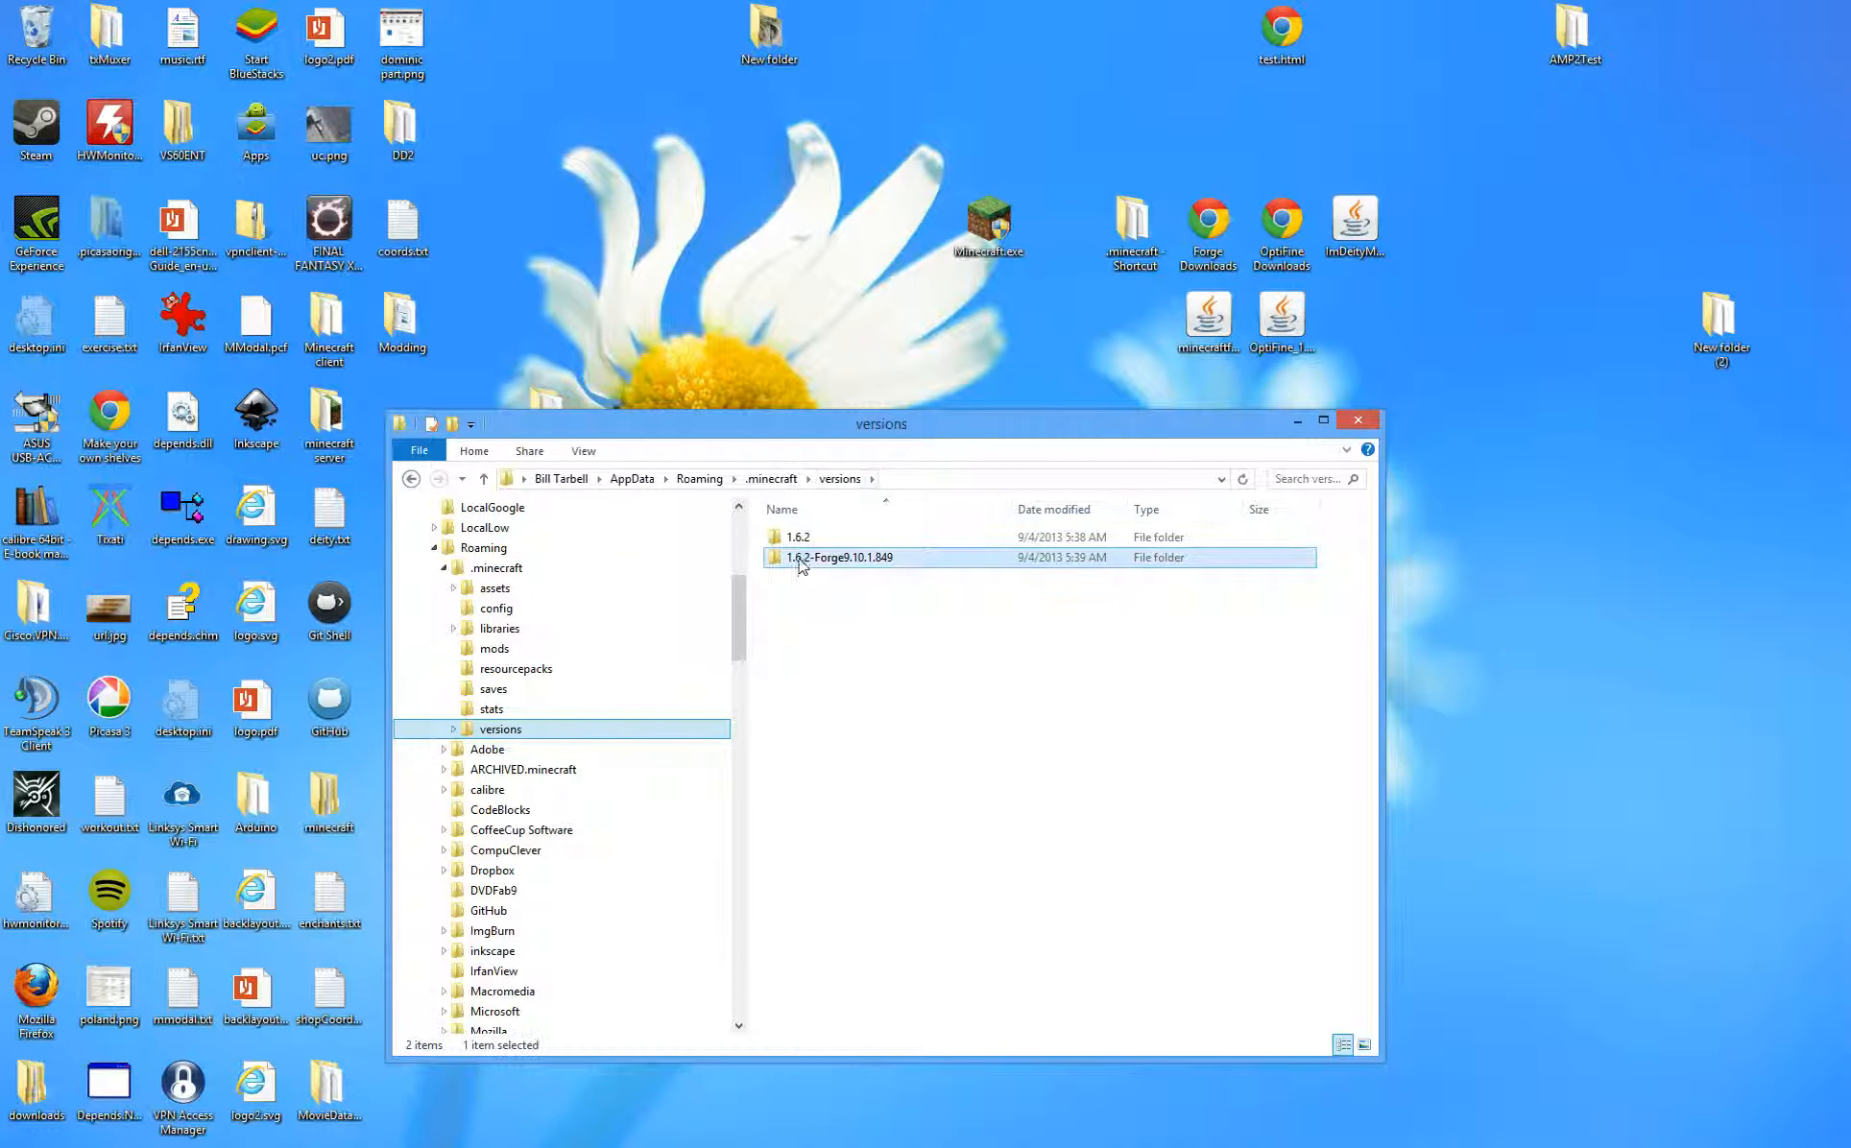
{"action": "double_click", "coordinate": [869, 557]}
{"action": "left_click", "coordinate": [871, 560]}
{"action": "right_click", "coordinate": [875, 570]}
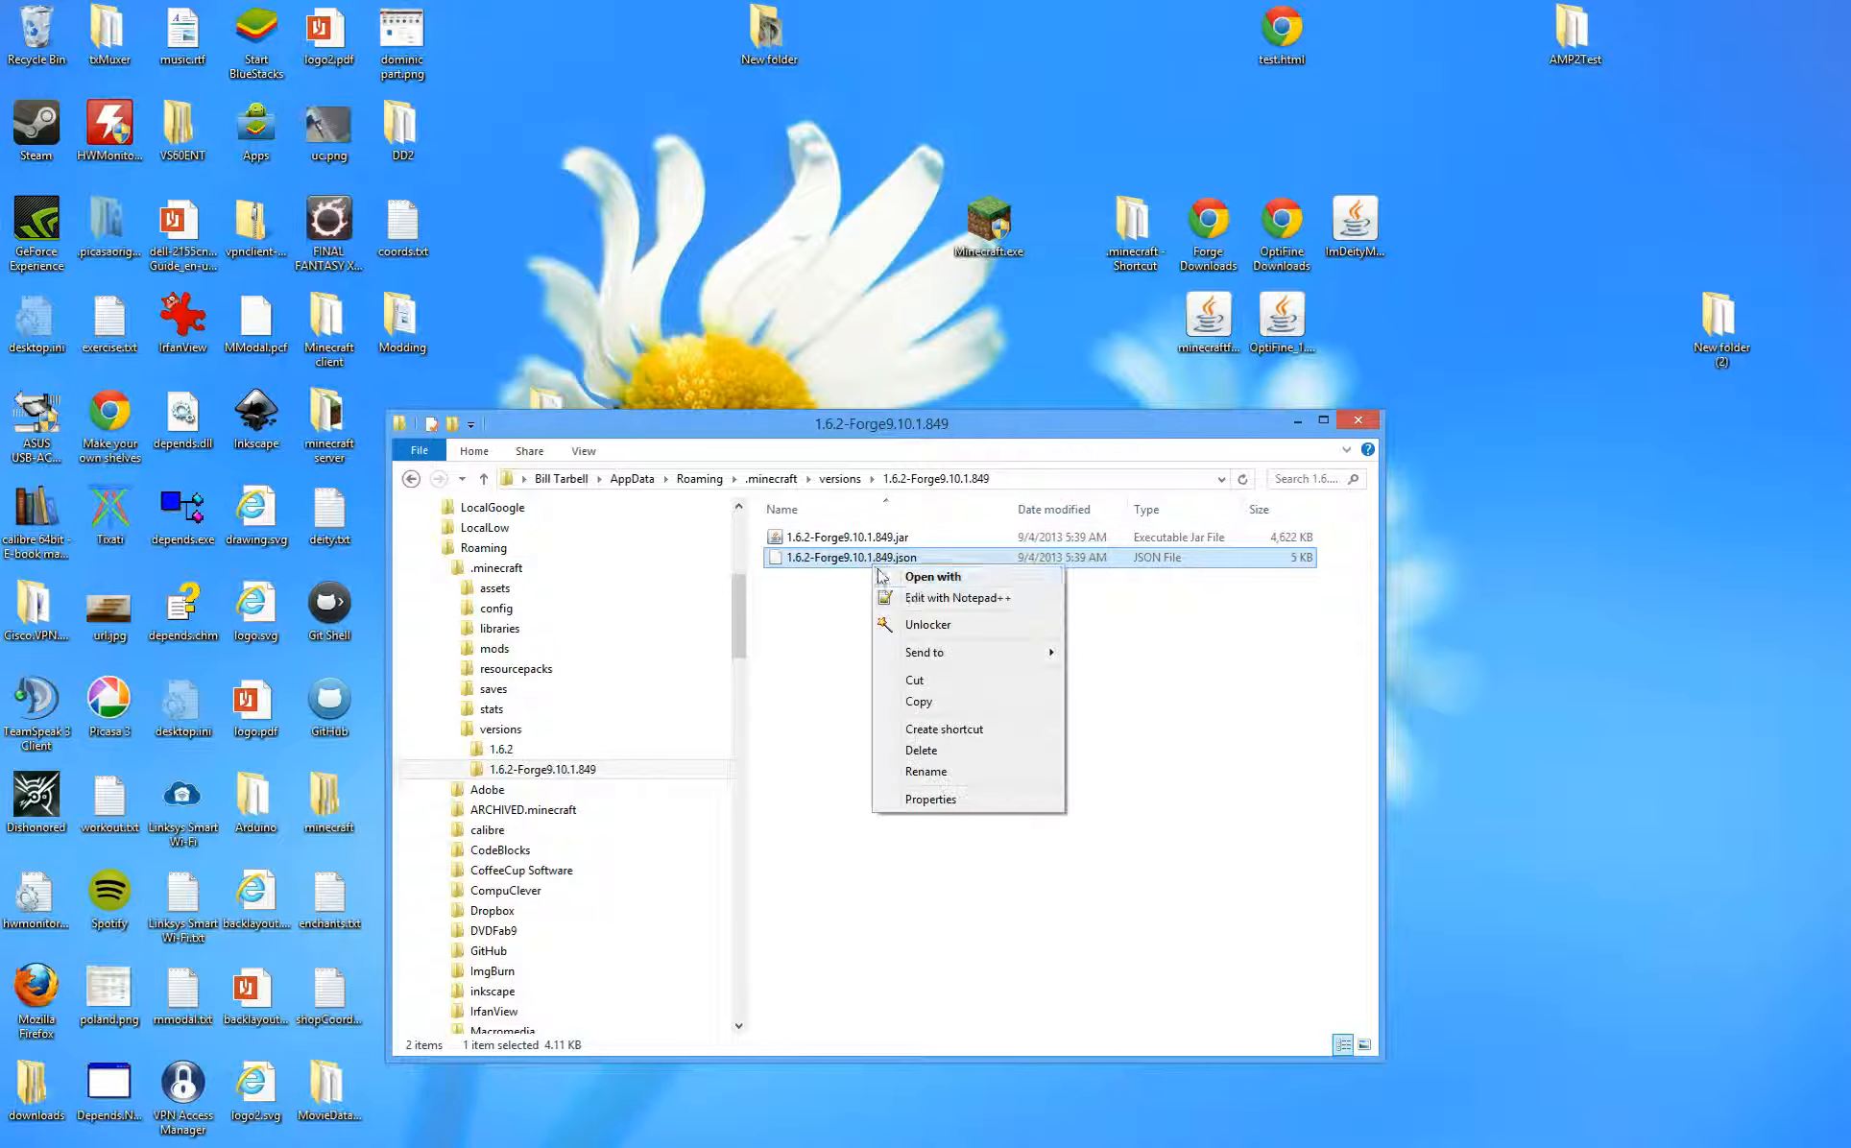
{"action": "left_click", "coordinate": [936, 599]}
{"action": "left_click_drag", "start_coordinate": [1053, 356], "coordinate": [1042, 388]}
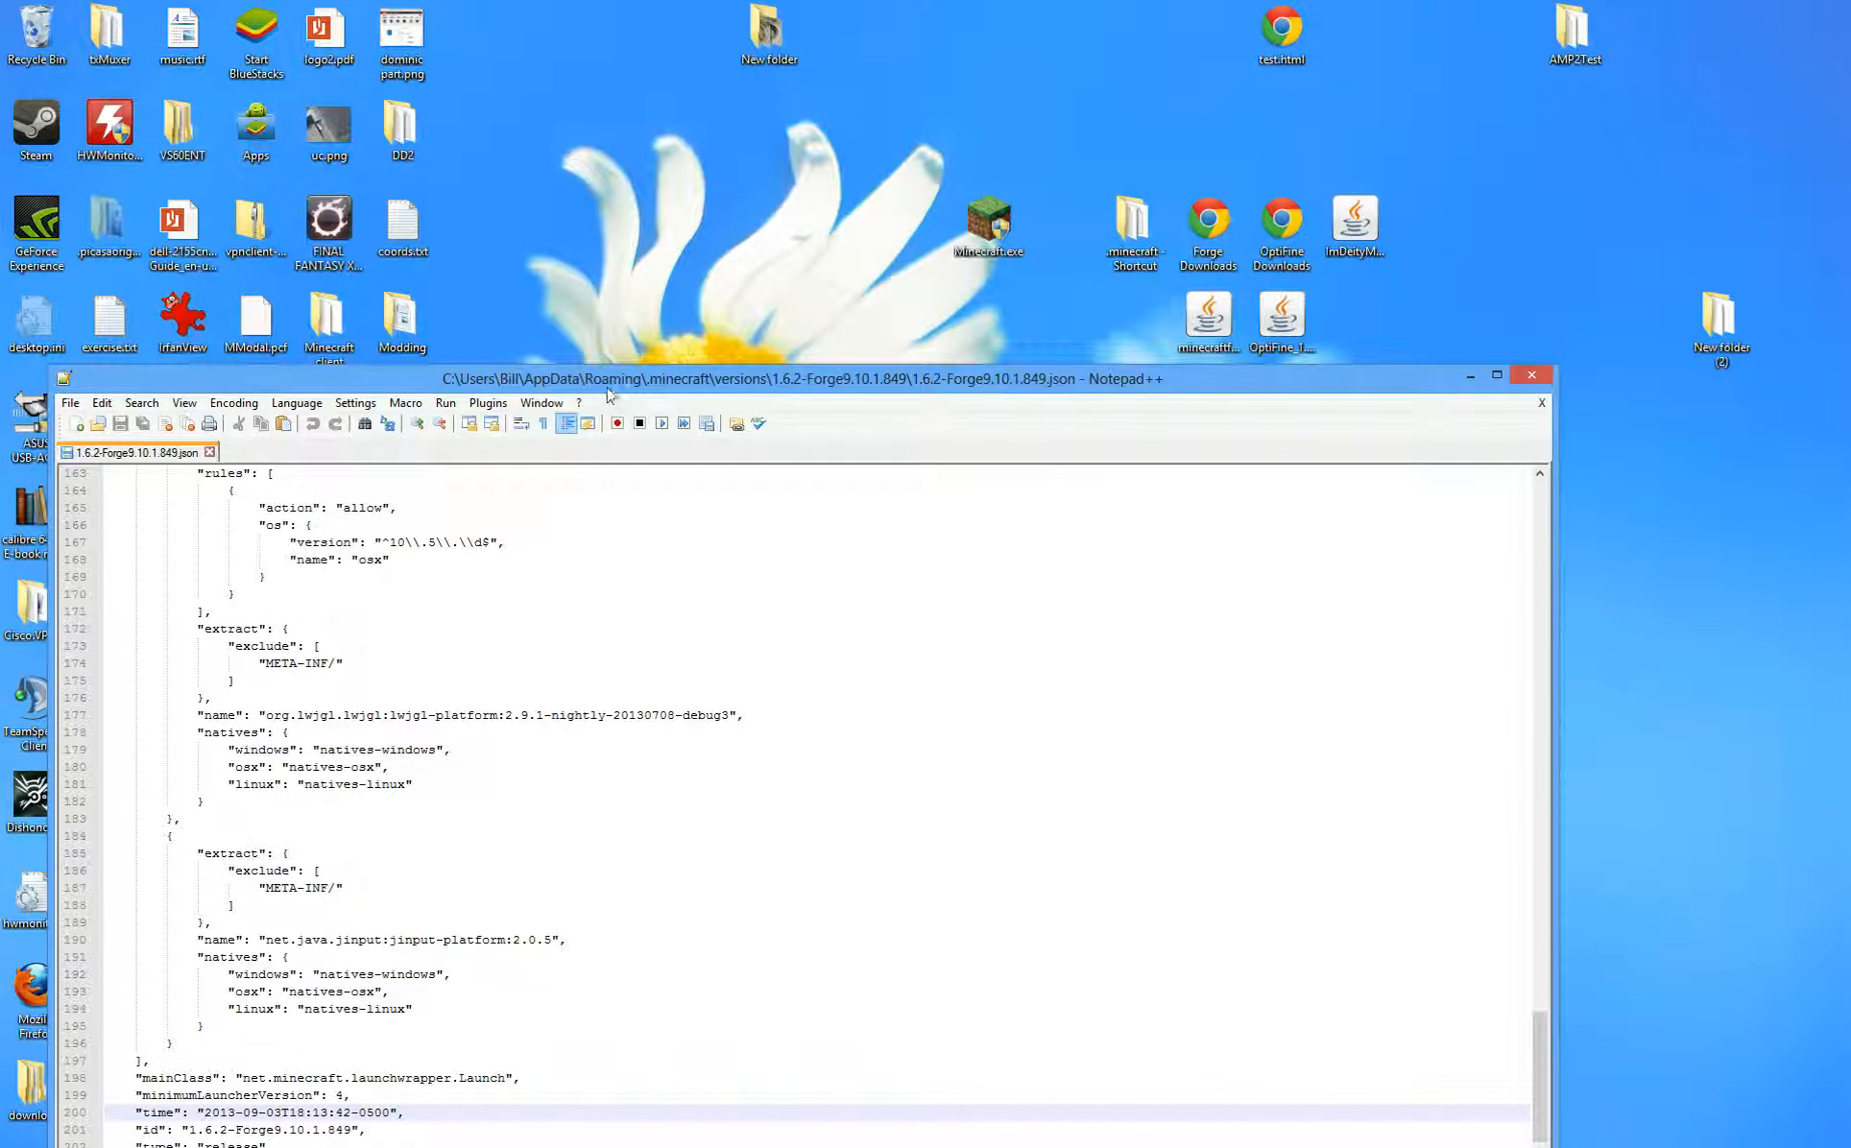
{"action": "left_click_drag", "start_coordinate": [607, 382], "coordinate": [656, 178]}
{"action": "scroll", "coordinate": [489, 643], "scroll_direction": "down", "scroll_amount": 1}
{"action": "left_click", "coordinate": [490, 643]}
{"action": "key", "text": "ctrl+End"}
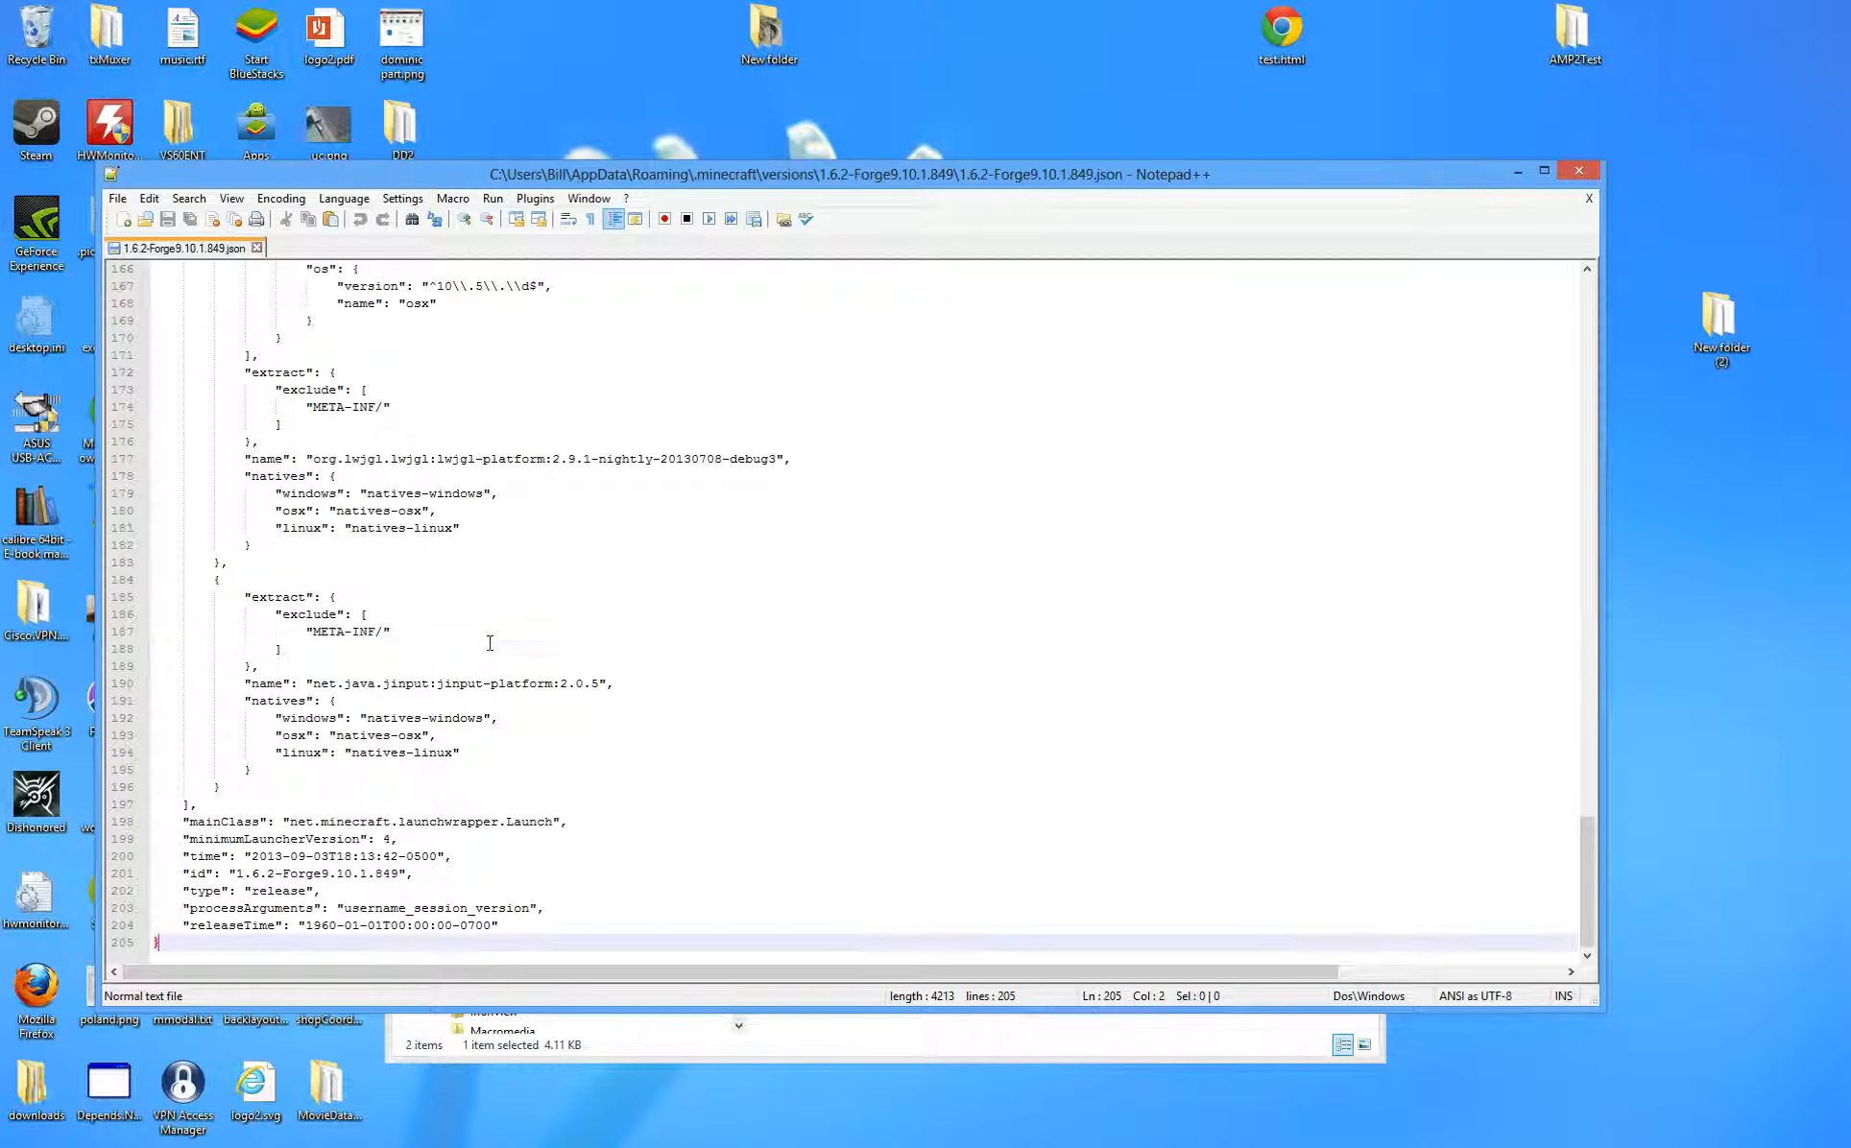
{"action": "left_click_drag", "start_coordinate": [224, 931], "coordinate": [195, 802]}
{"action": "left_click", "coordinate": [190, 802]}
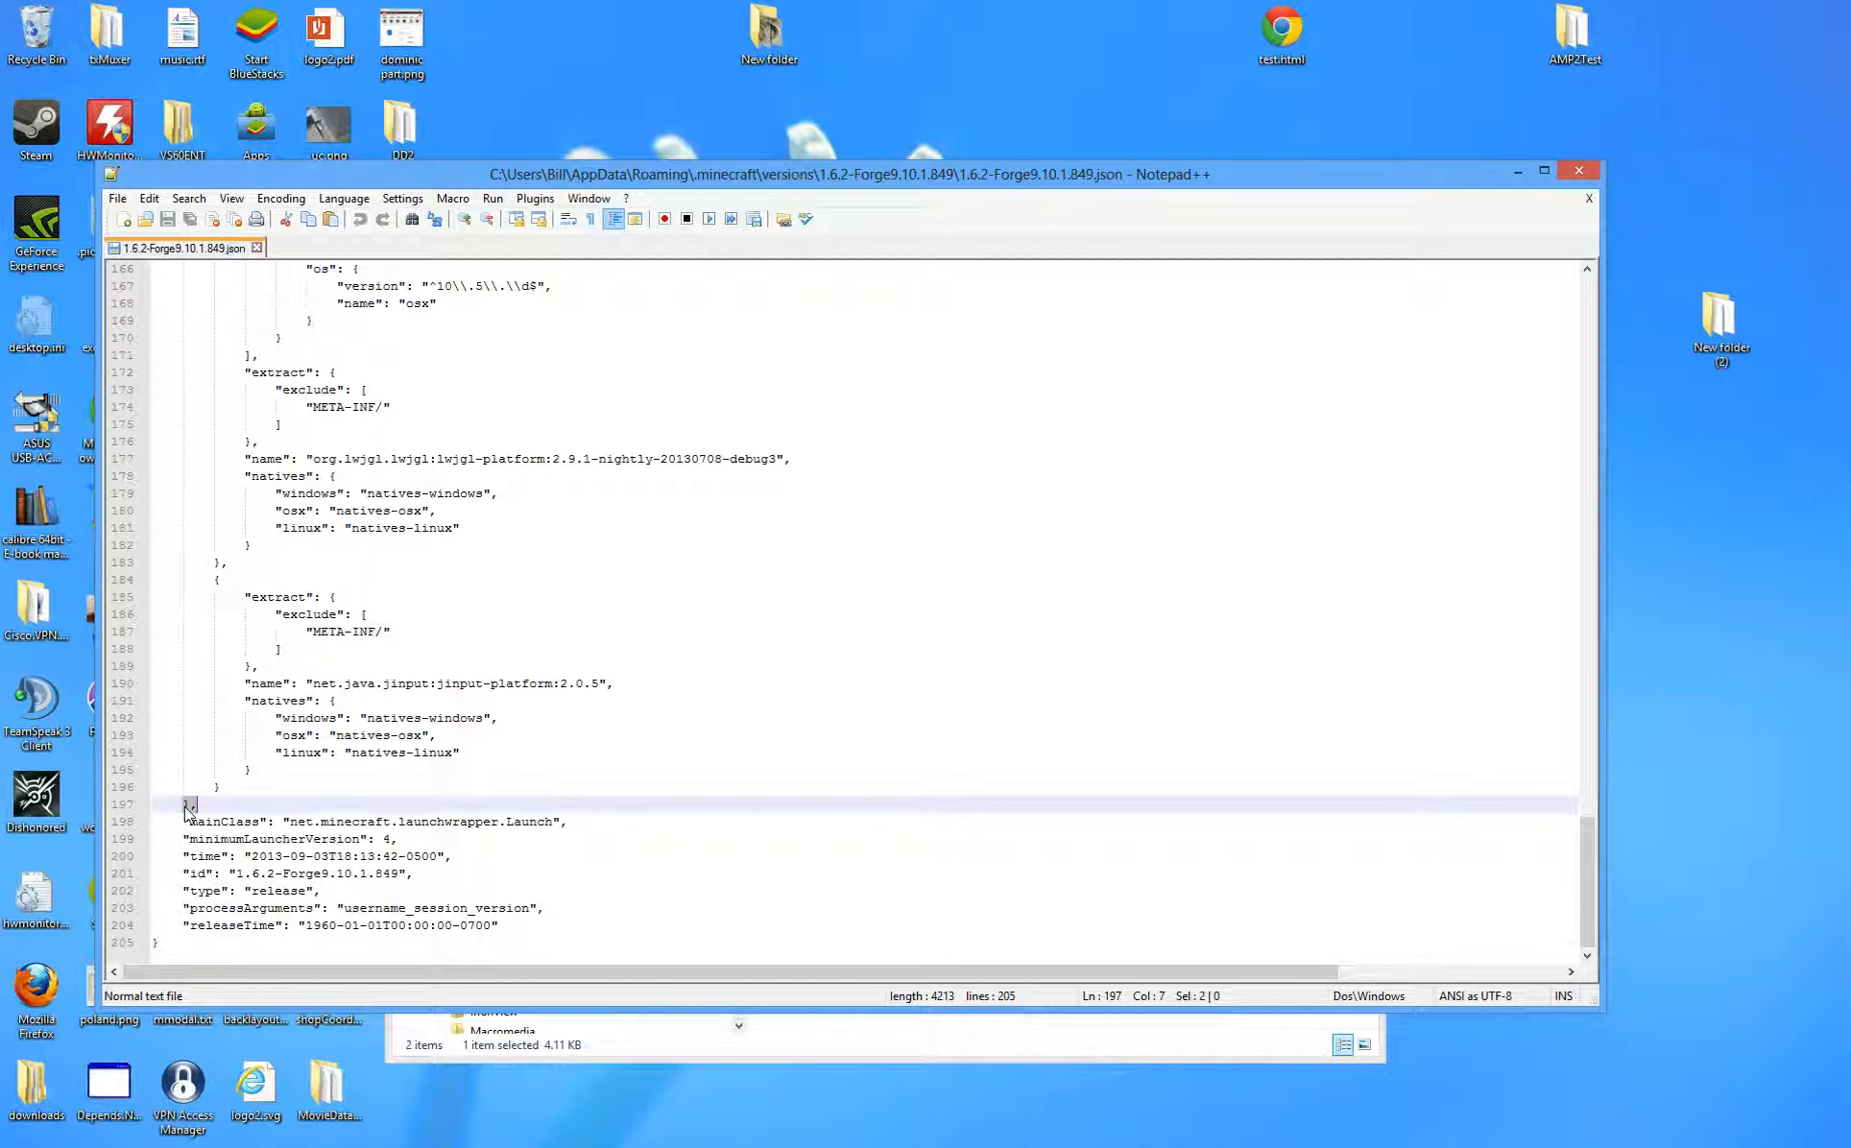
{"action": "left_click", "coordinate": [222, 787]}
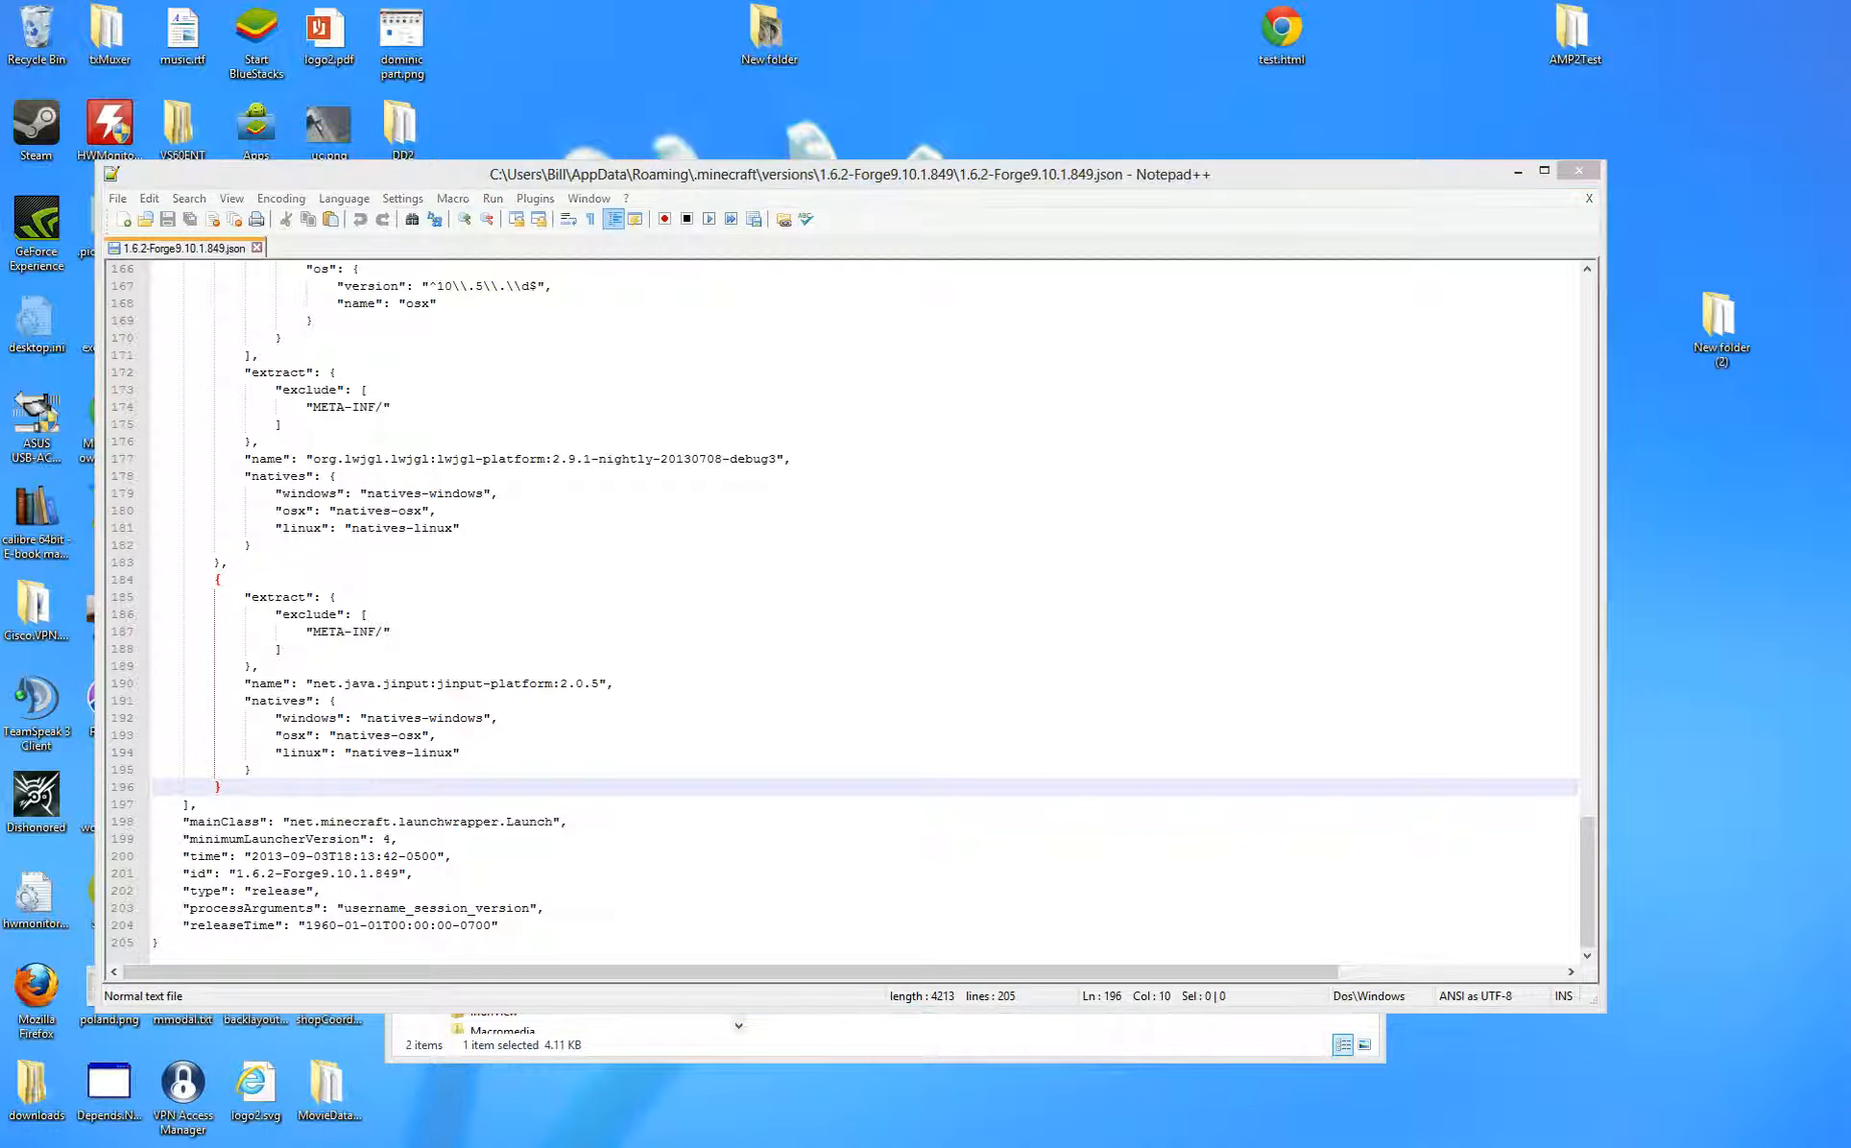
- Paste the OptiFine library snippet from Notepad after the last library entry in the Forge JSON
{"action": "left_click_drag", "start_coordinate": [1849, 505], "coordinate": [995, 474]}
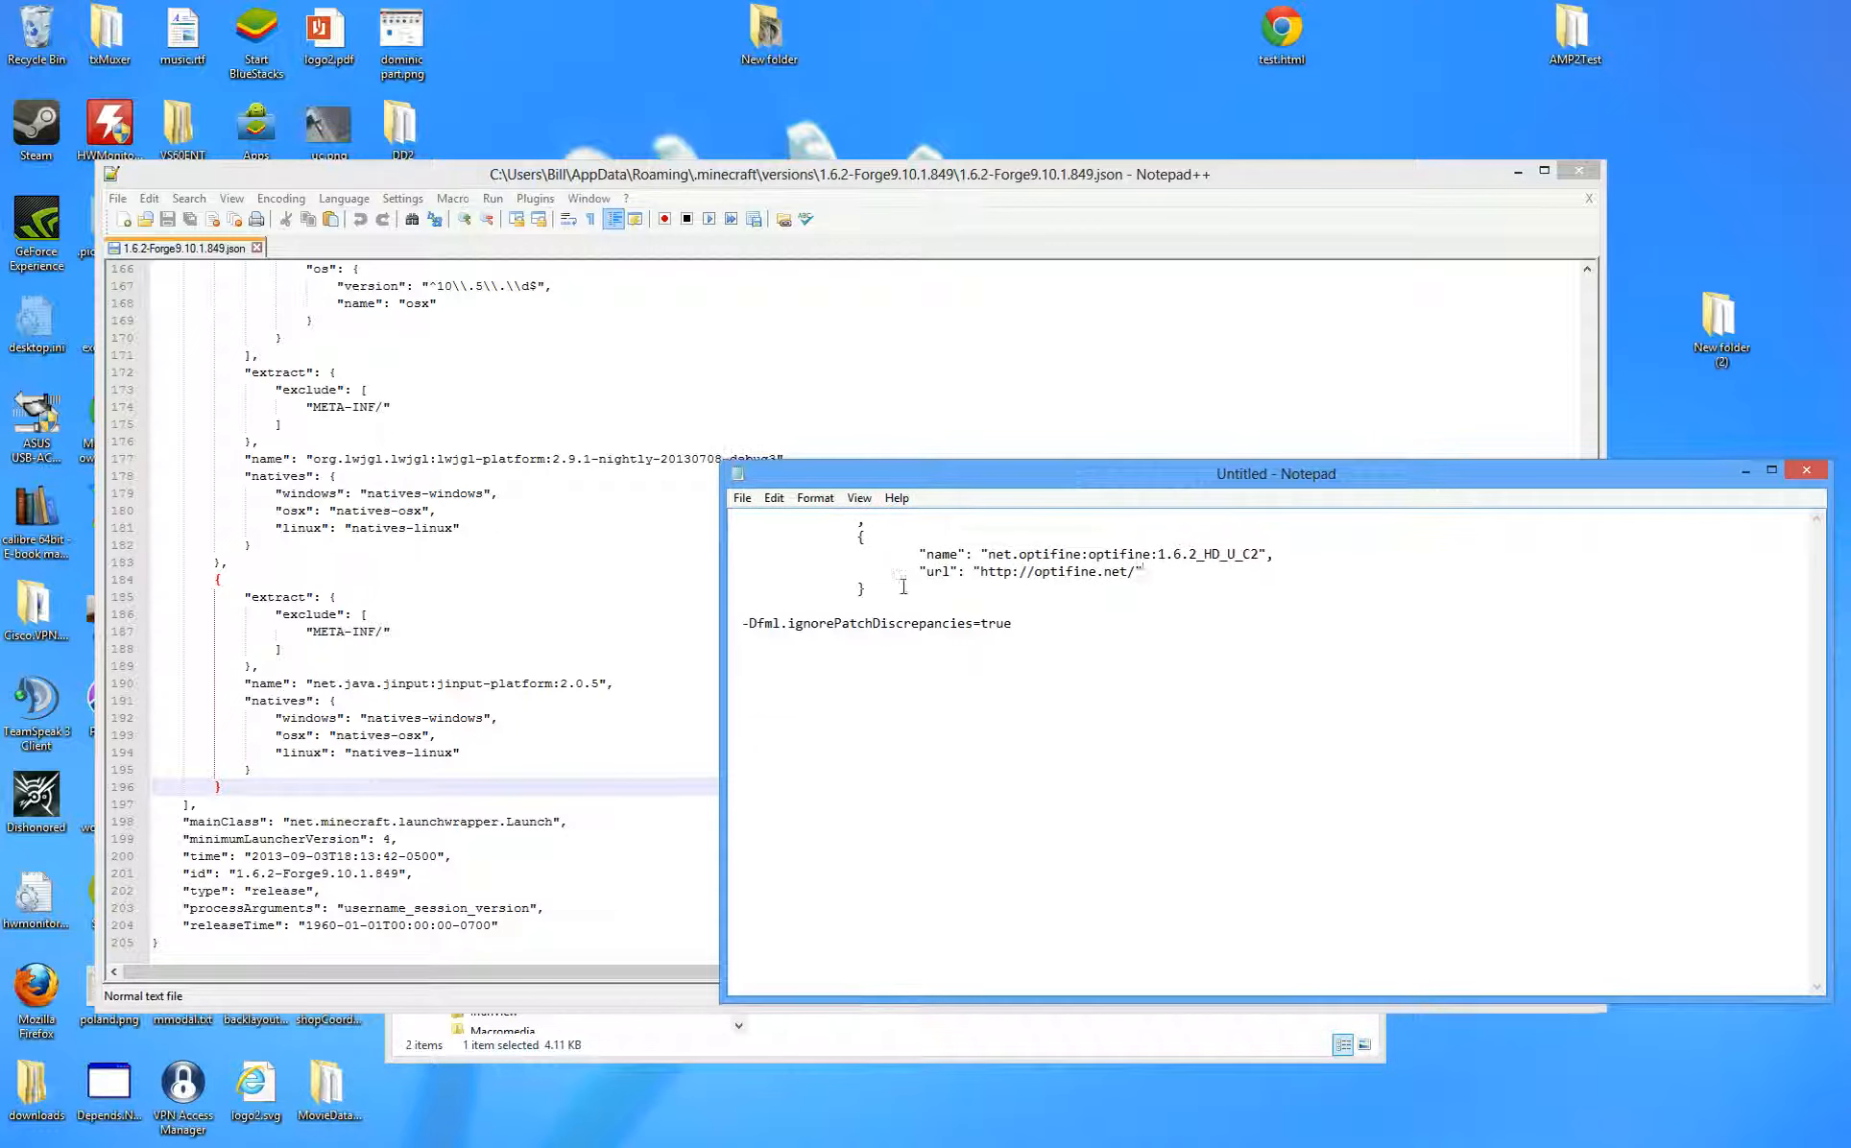
{"action": "left_click_drag", "start_coordinate": [865, 589], "coordinate": [857, 519]}
{"action": "key", "text": "ctrl+c"}
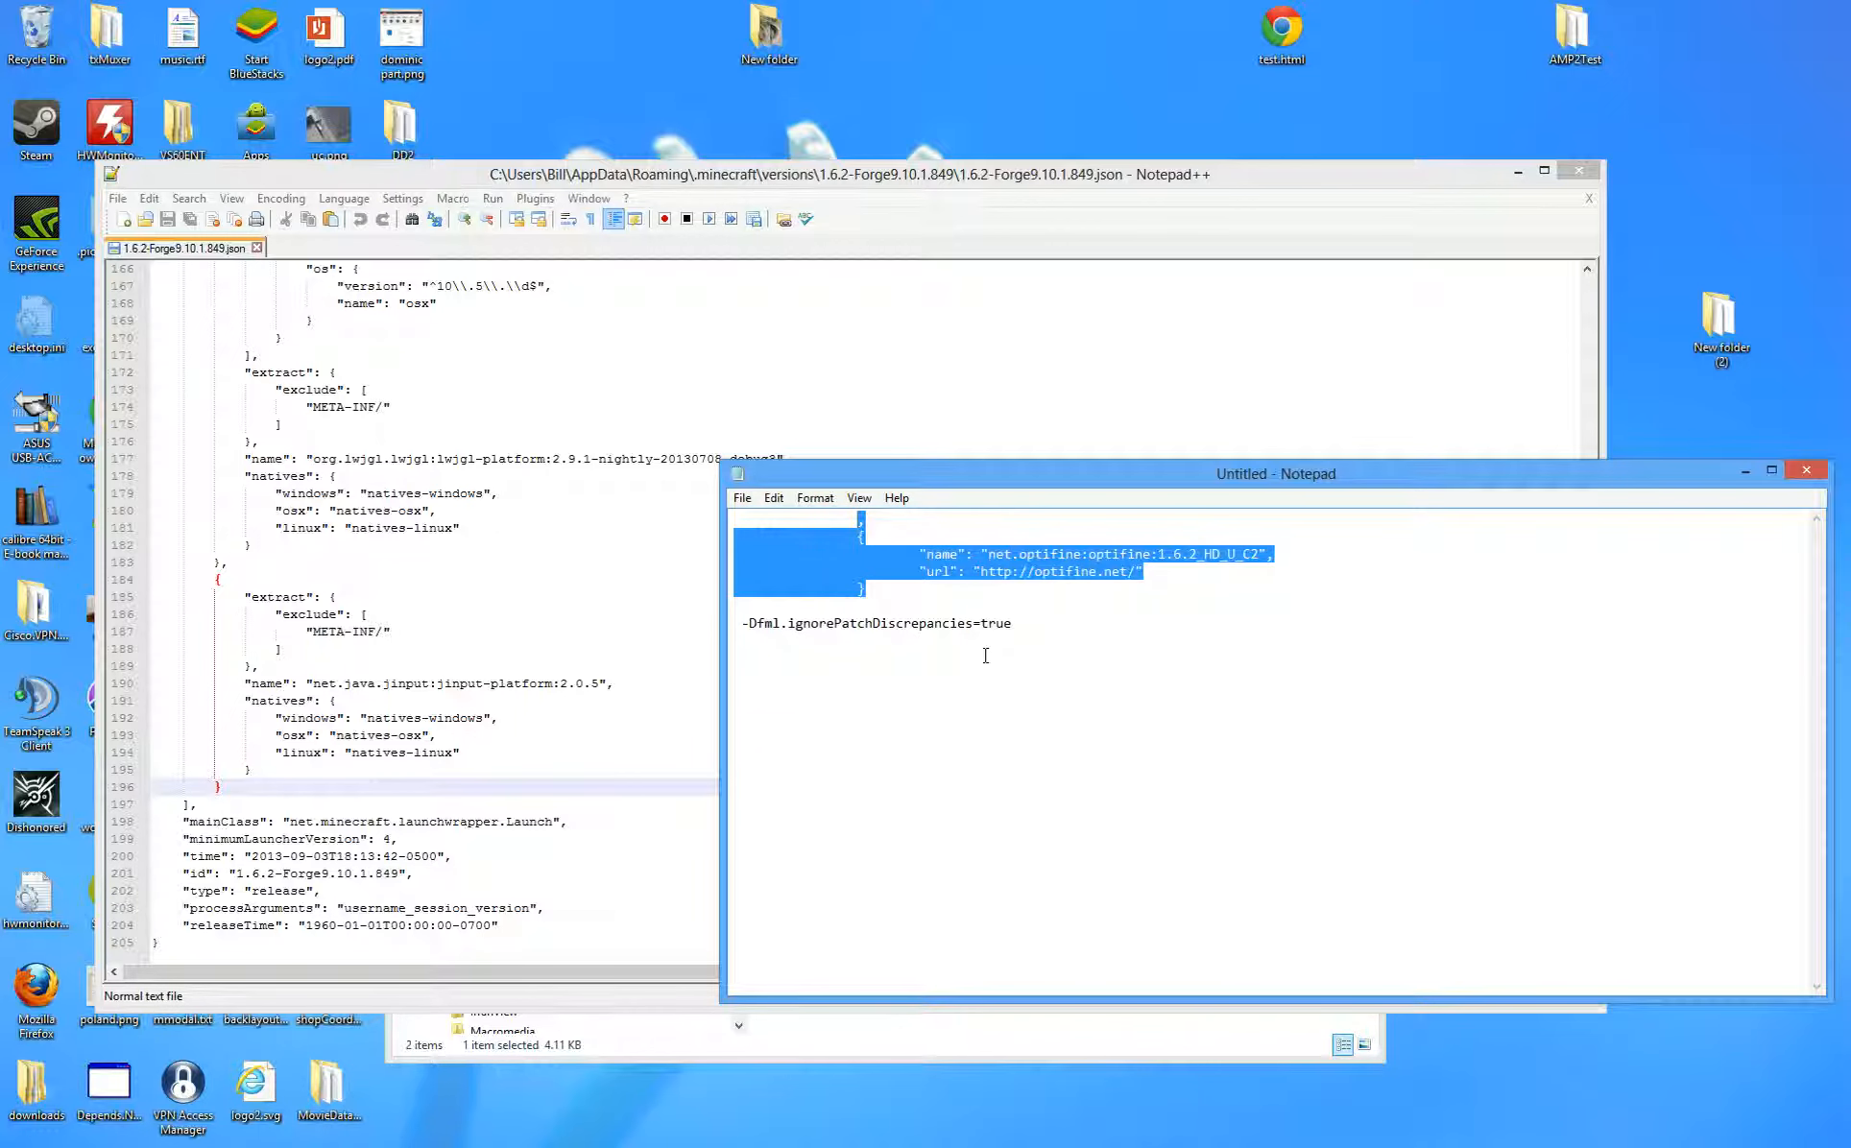
{"action": "left_click", "coordinate": [590, 666]}
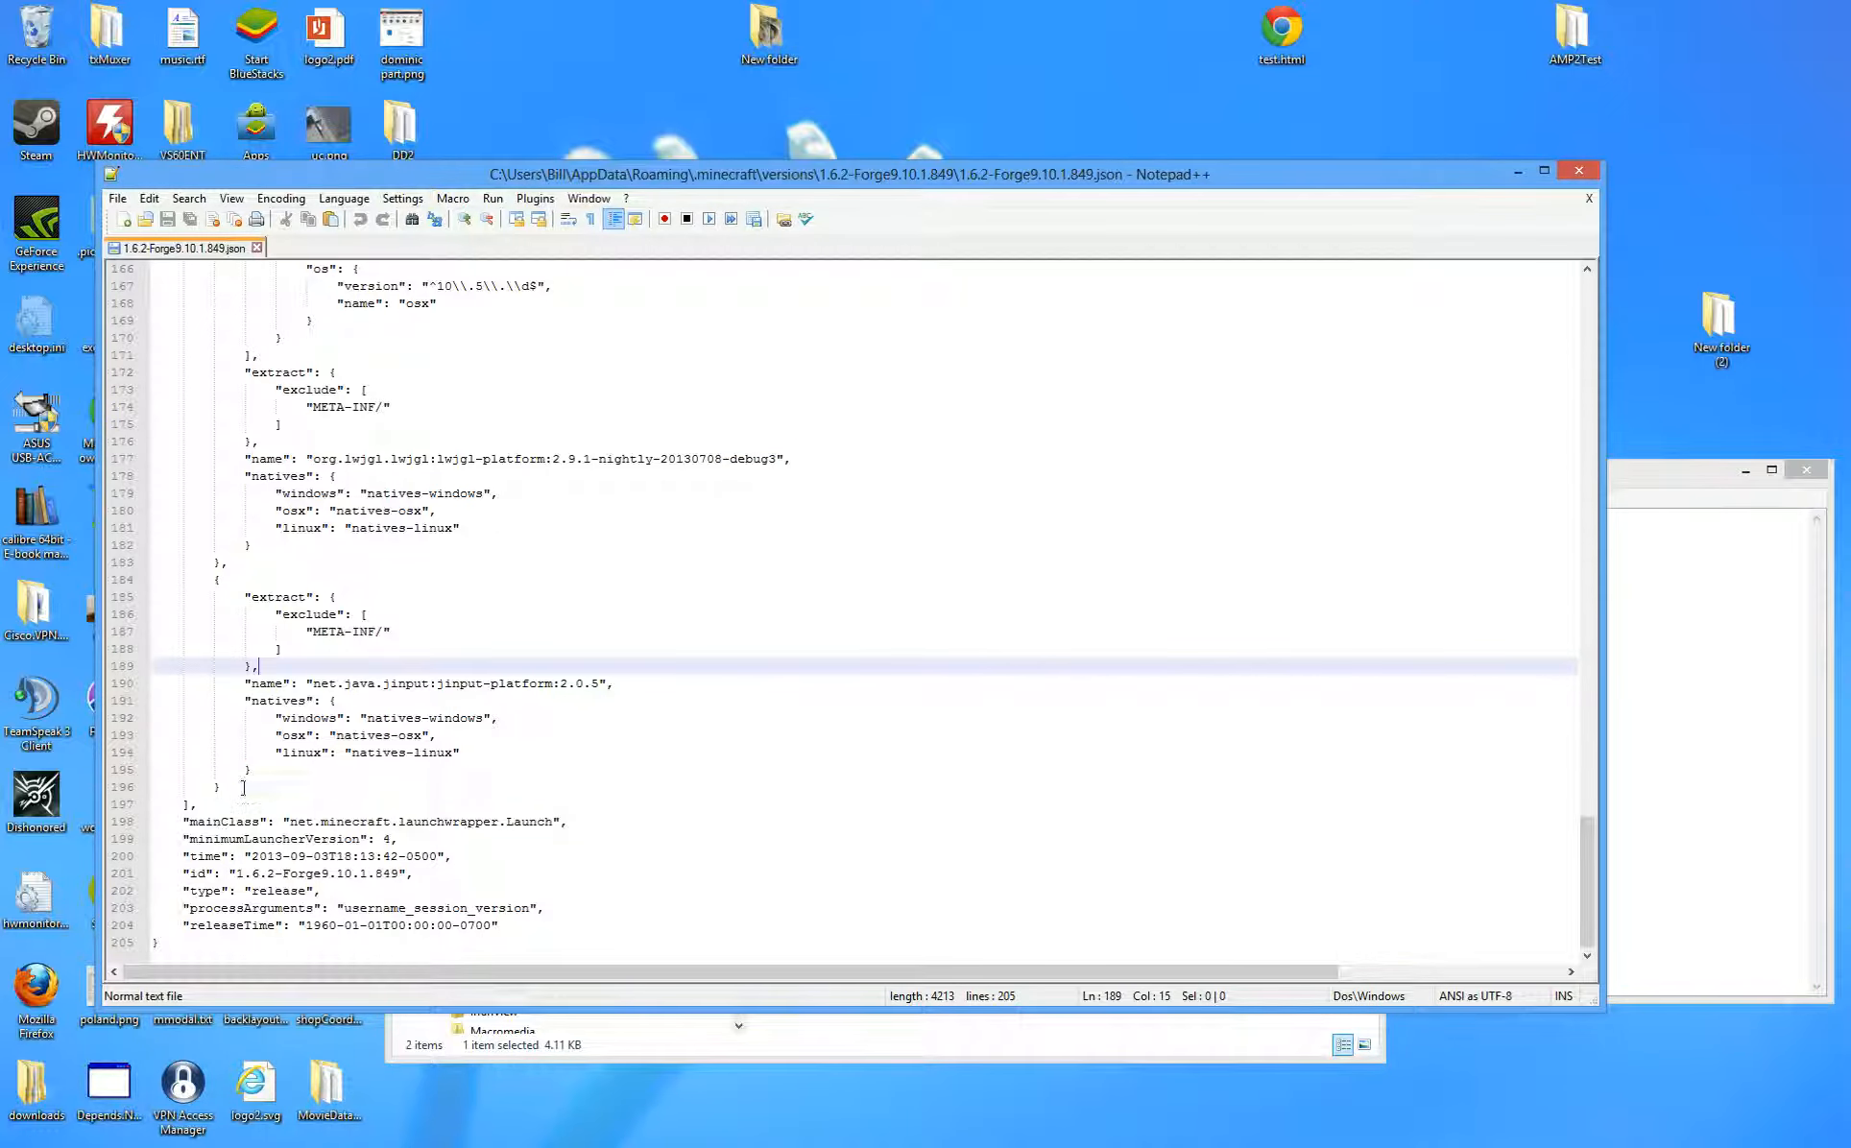
{"action": "left_click", "coordinate": [236, 787]}
{"action": "key", "text": "ctrl+v"}
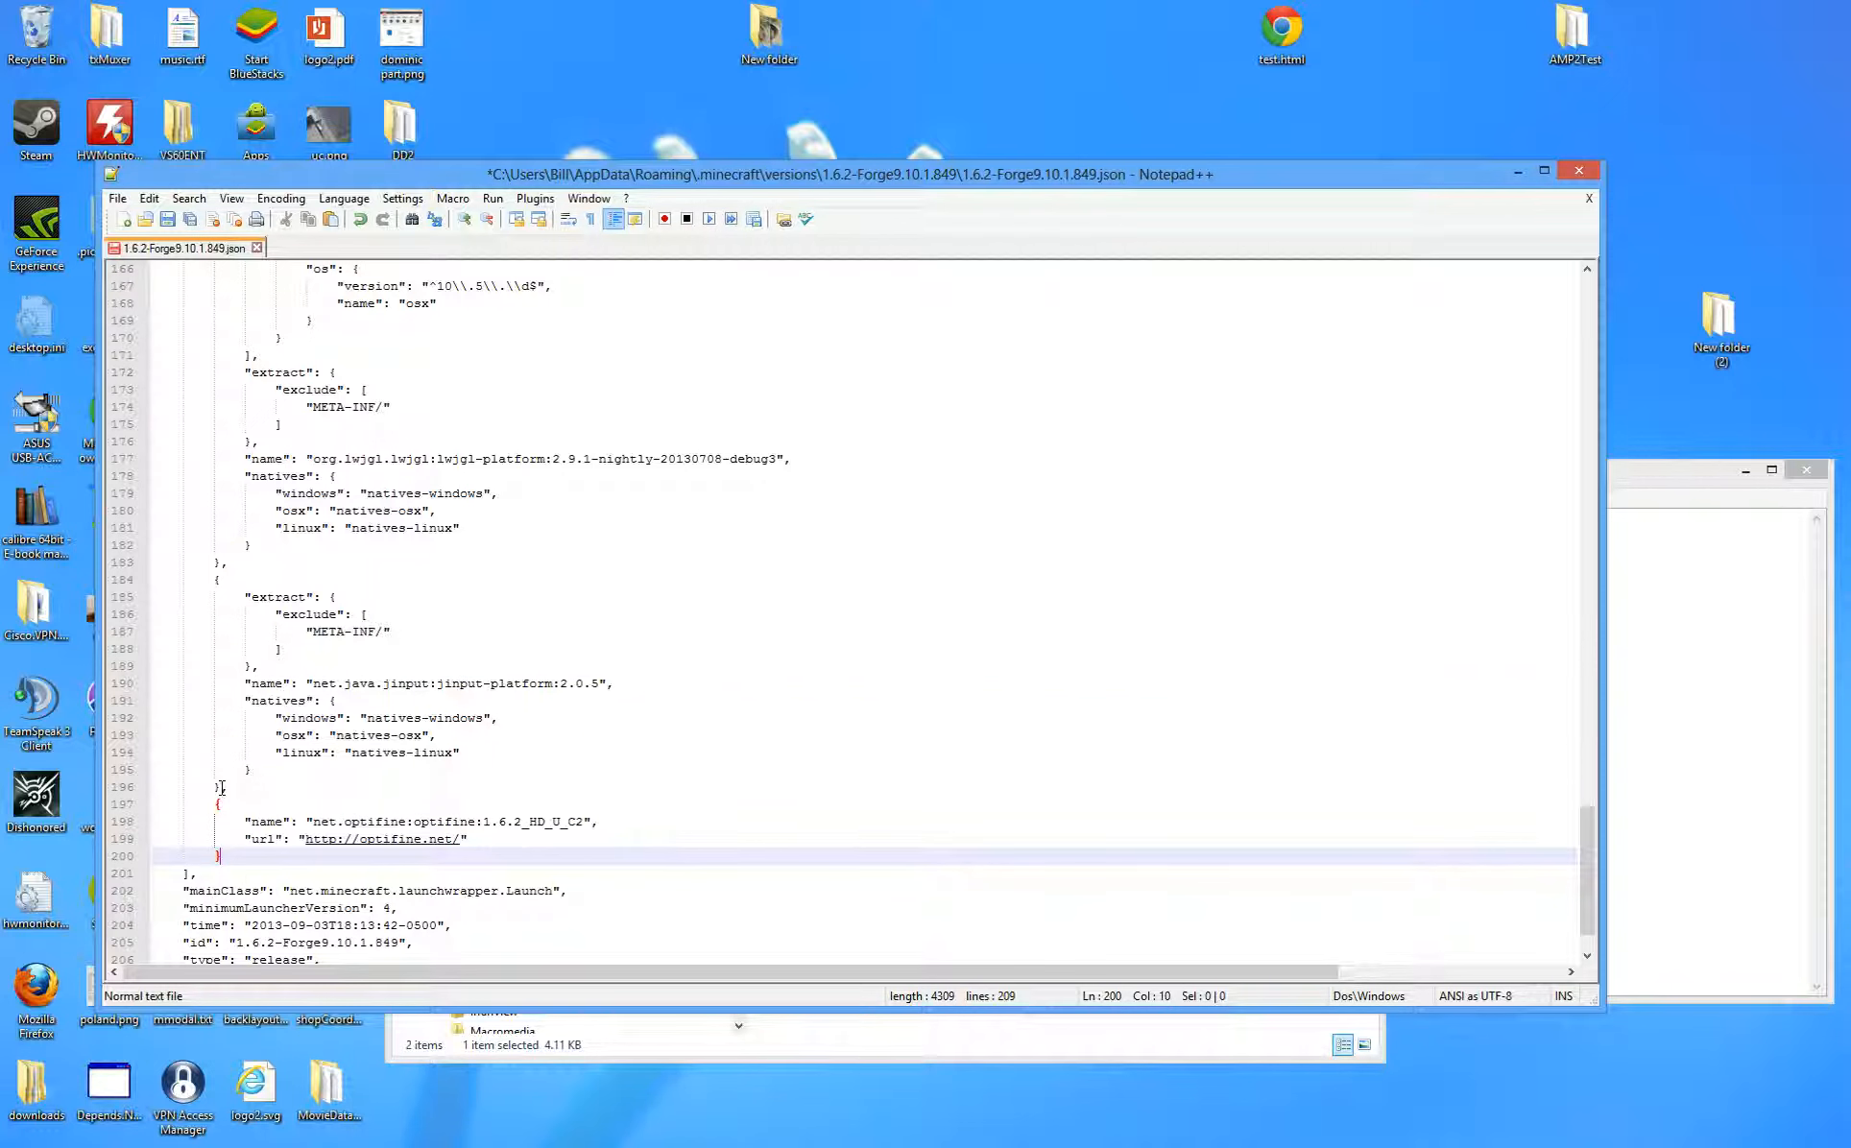
- Review the pasted net.optifine:optifine:1.6.2_HD_U_C2 entry's name and version suffix
{"action": "left_click_drag", "start_coordinate": [227, 793], "coordinate": [235, 857]}
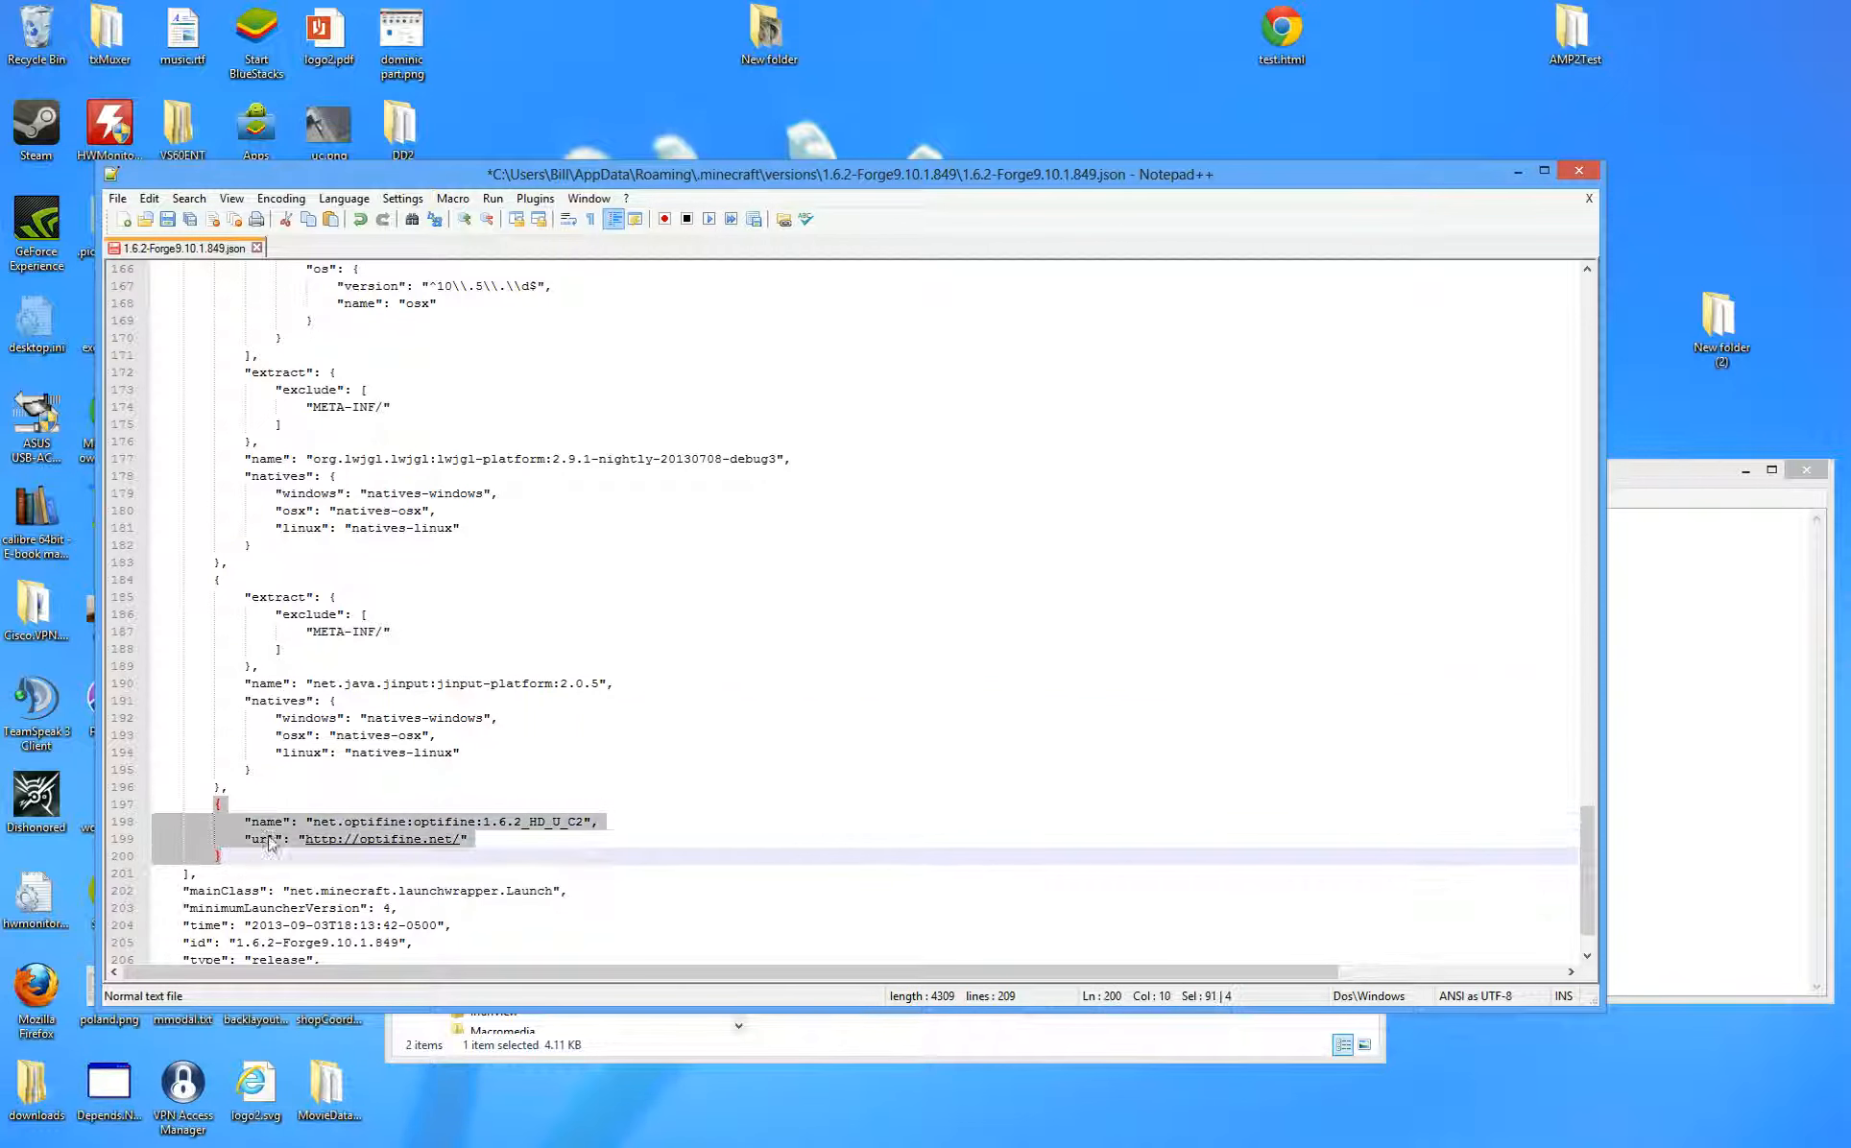
{"action": "left_click_drag", "start_coordinate": [438, 821], "coordinate": [611, 821]}
{"action": "left_click", "coordinate": [577, 831]}
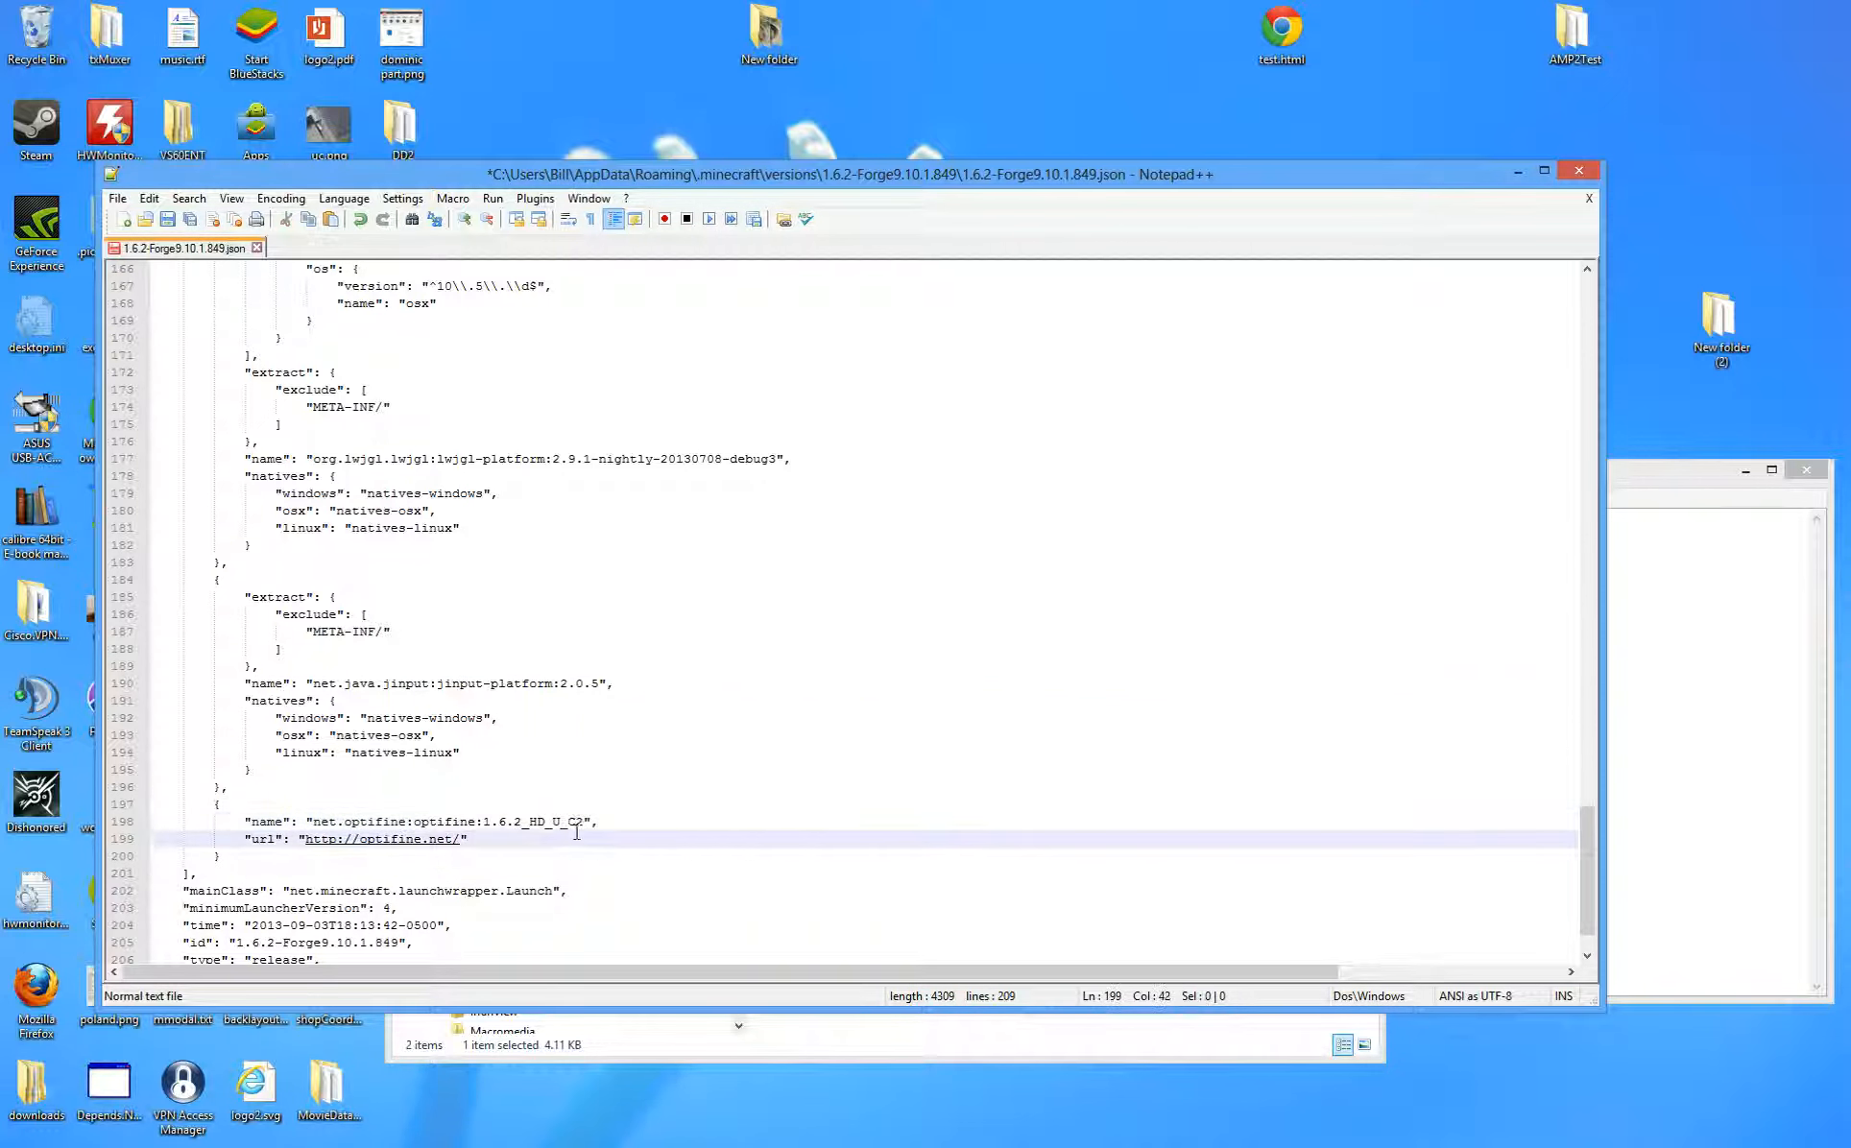
{"action": "left_click_drag", "start_coordinate": [582, 822], "coordinate": [514, 823]}
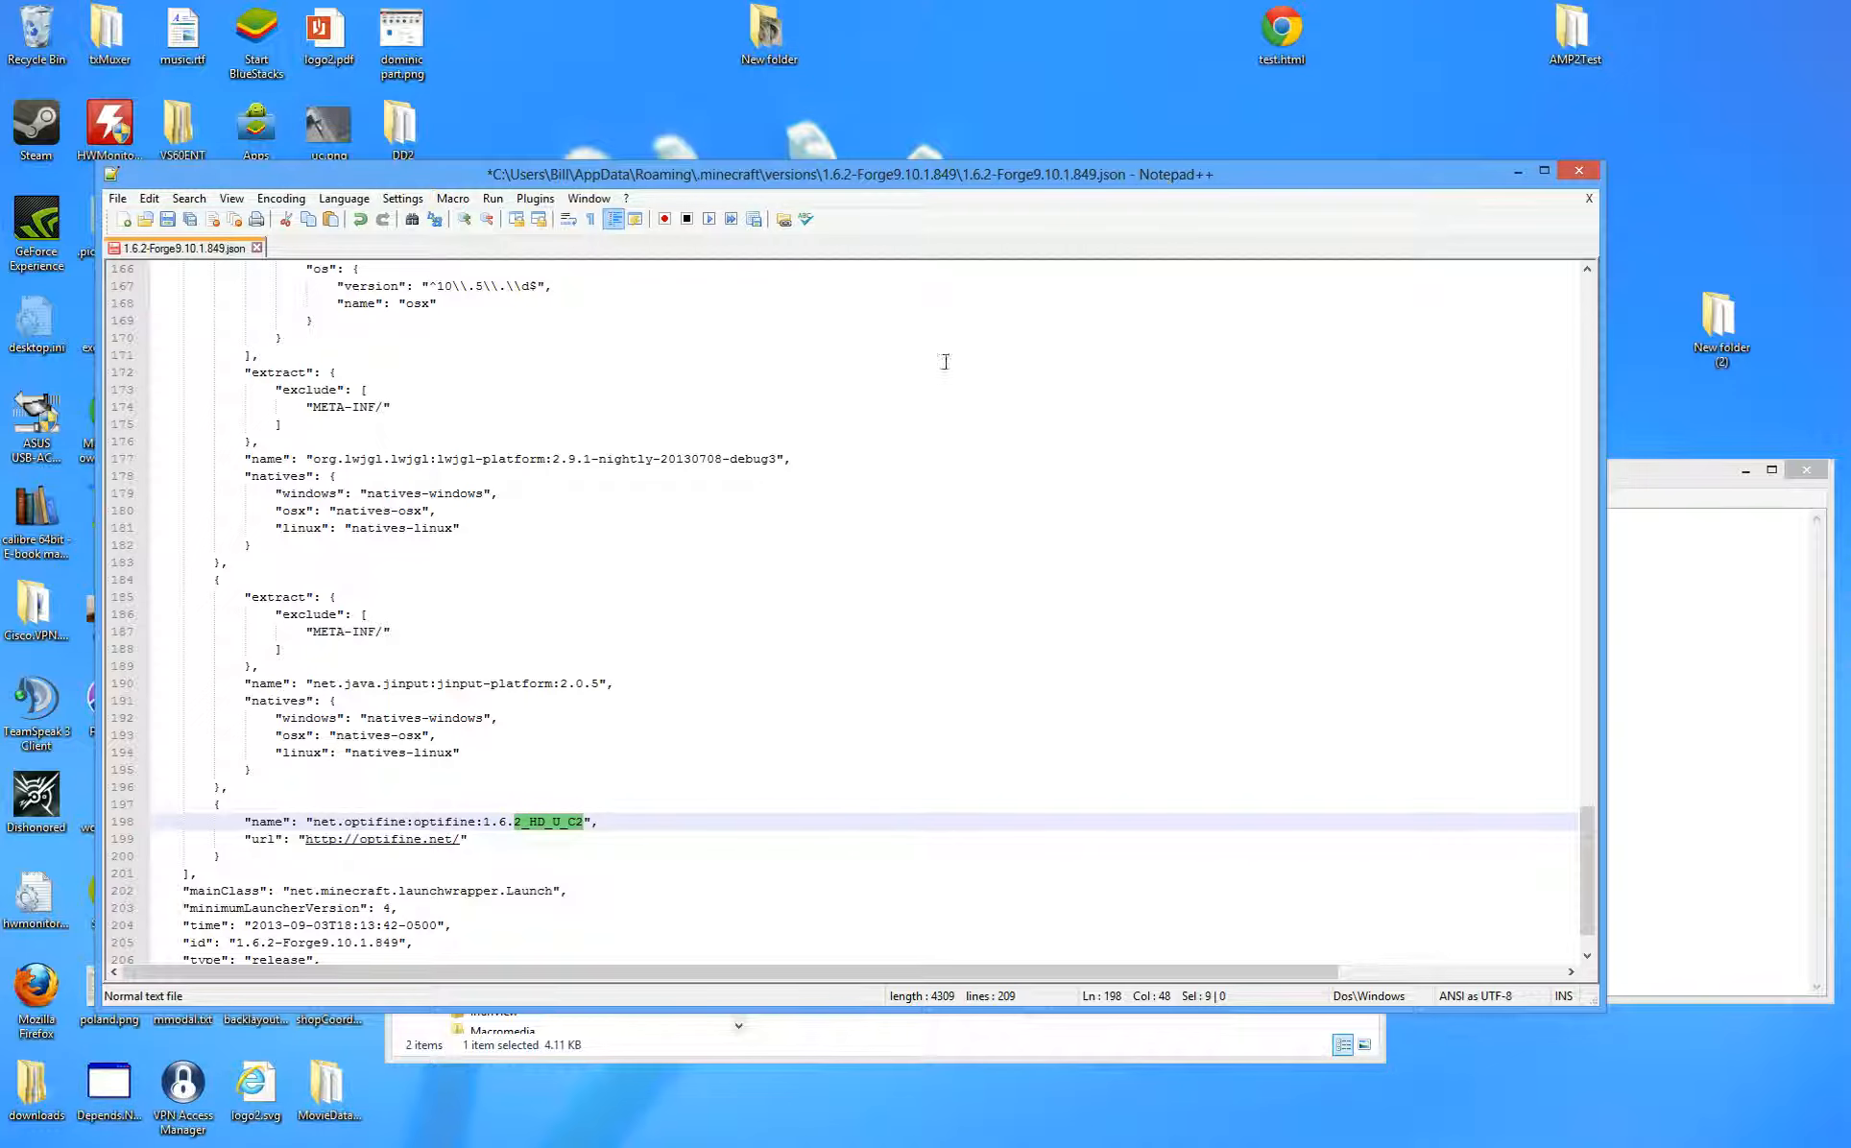
{"action": "left_click_drag", "start_coordinate": [957, 183], "coordinate": [1261, 107]}
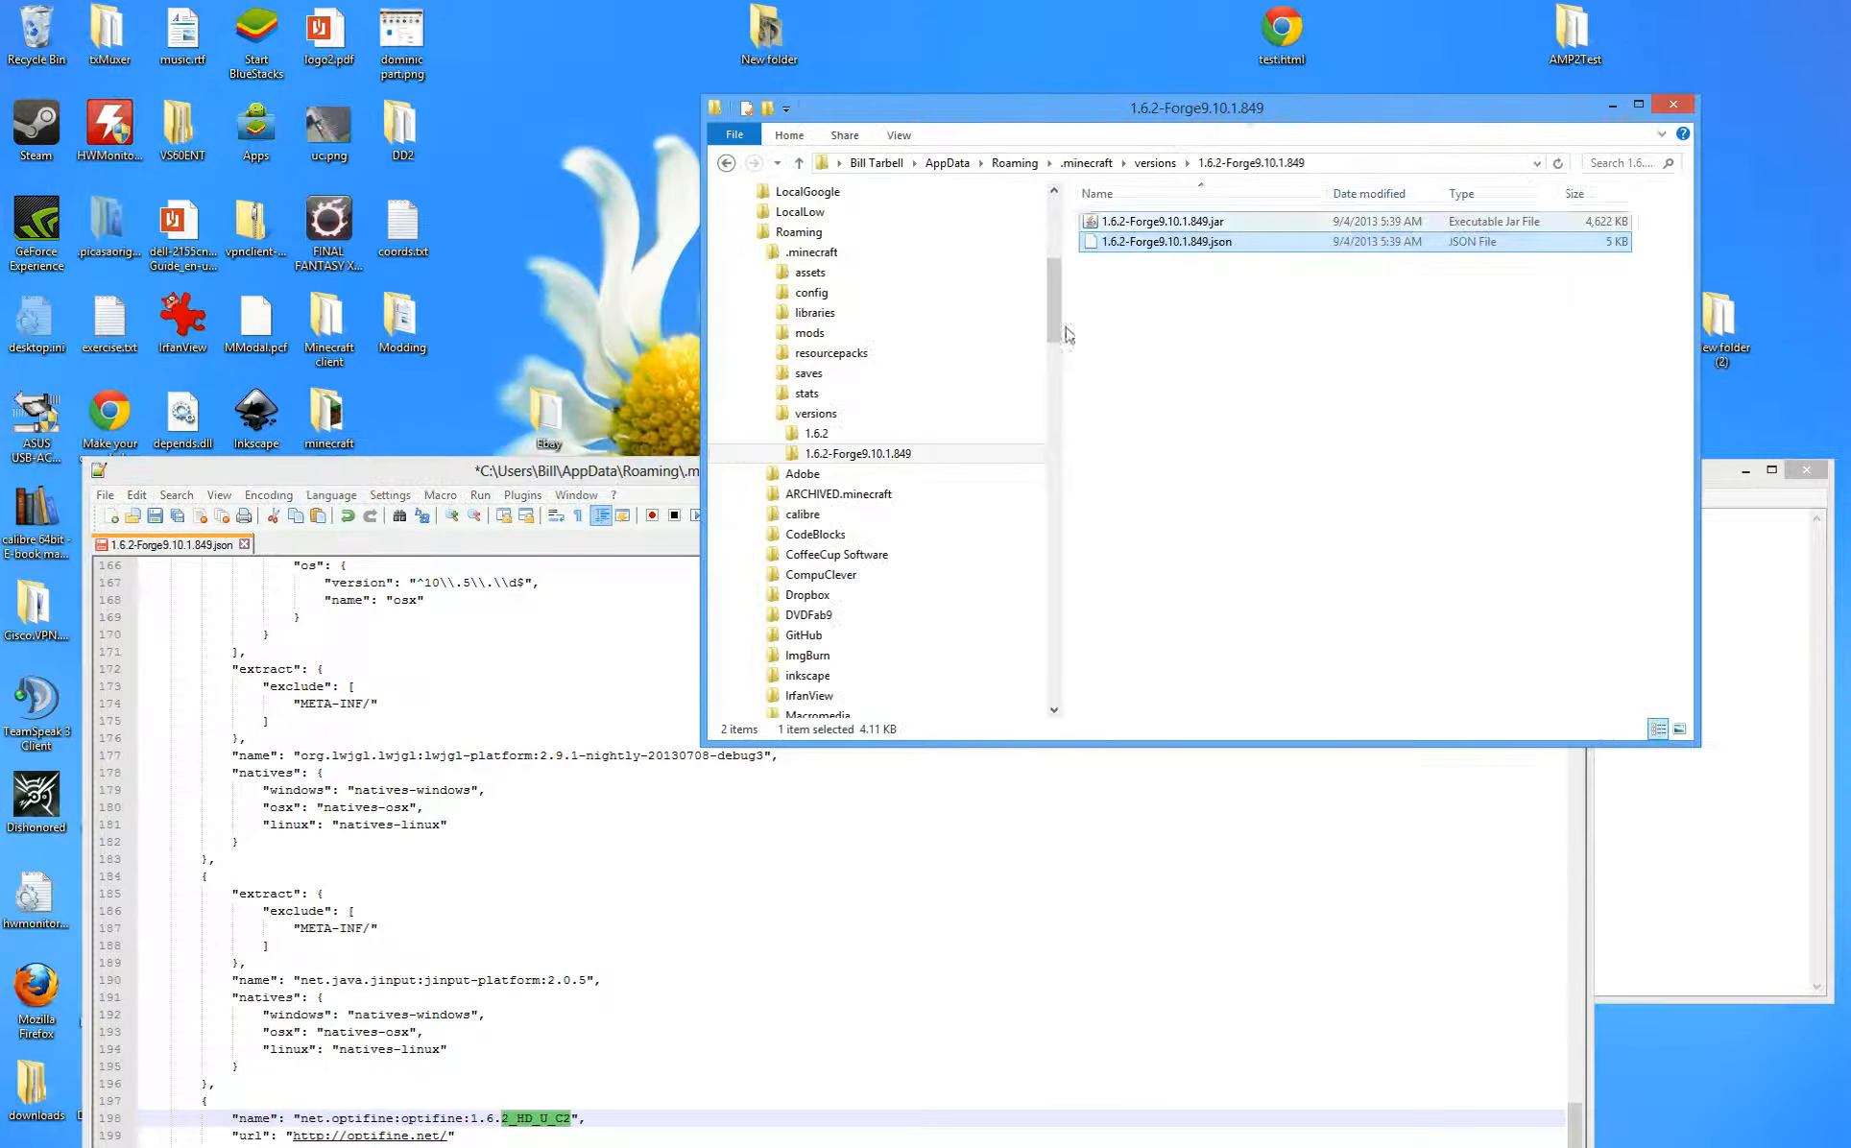
- Navigate from the .minecraft folder into libraries\net
{"action": "left_click", "coordinate": [812, 253]}
{"action": "left_click", "coordinate": [1281, 658]}
{"action": "key", "text": "l"}
{"action": "key", "text": "Return"}
{"action": "key", "text": "n"}
{"action": "key", "text": "Return"}
- Open optifine\optifine with 1.6.2_HD_U_C2 and place Explorer below the Notepad++ JSON
{"action": "key", "text": "o"}
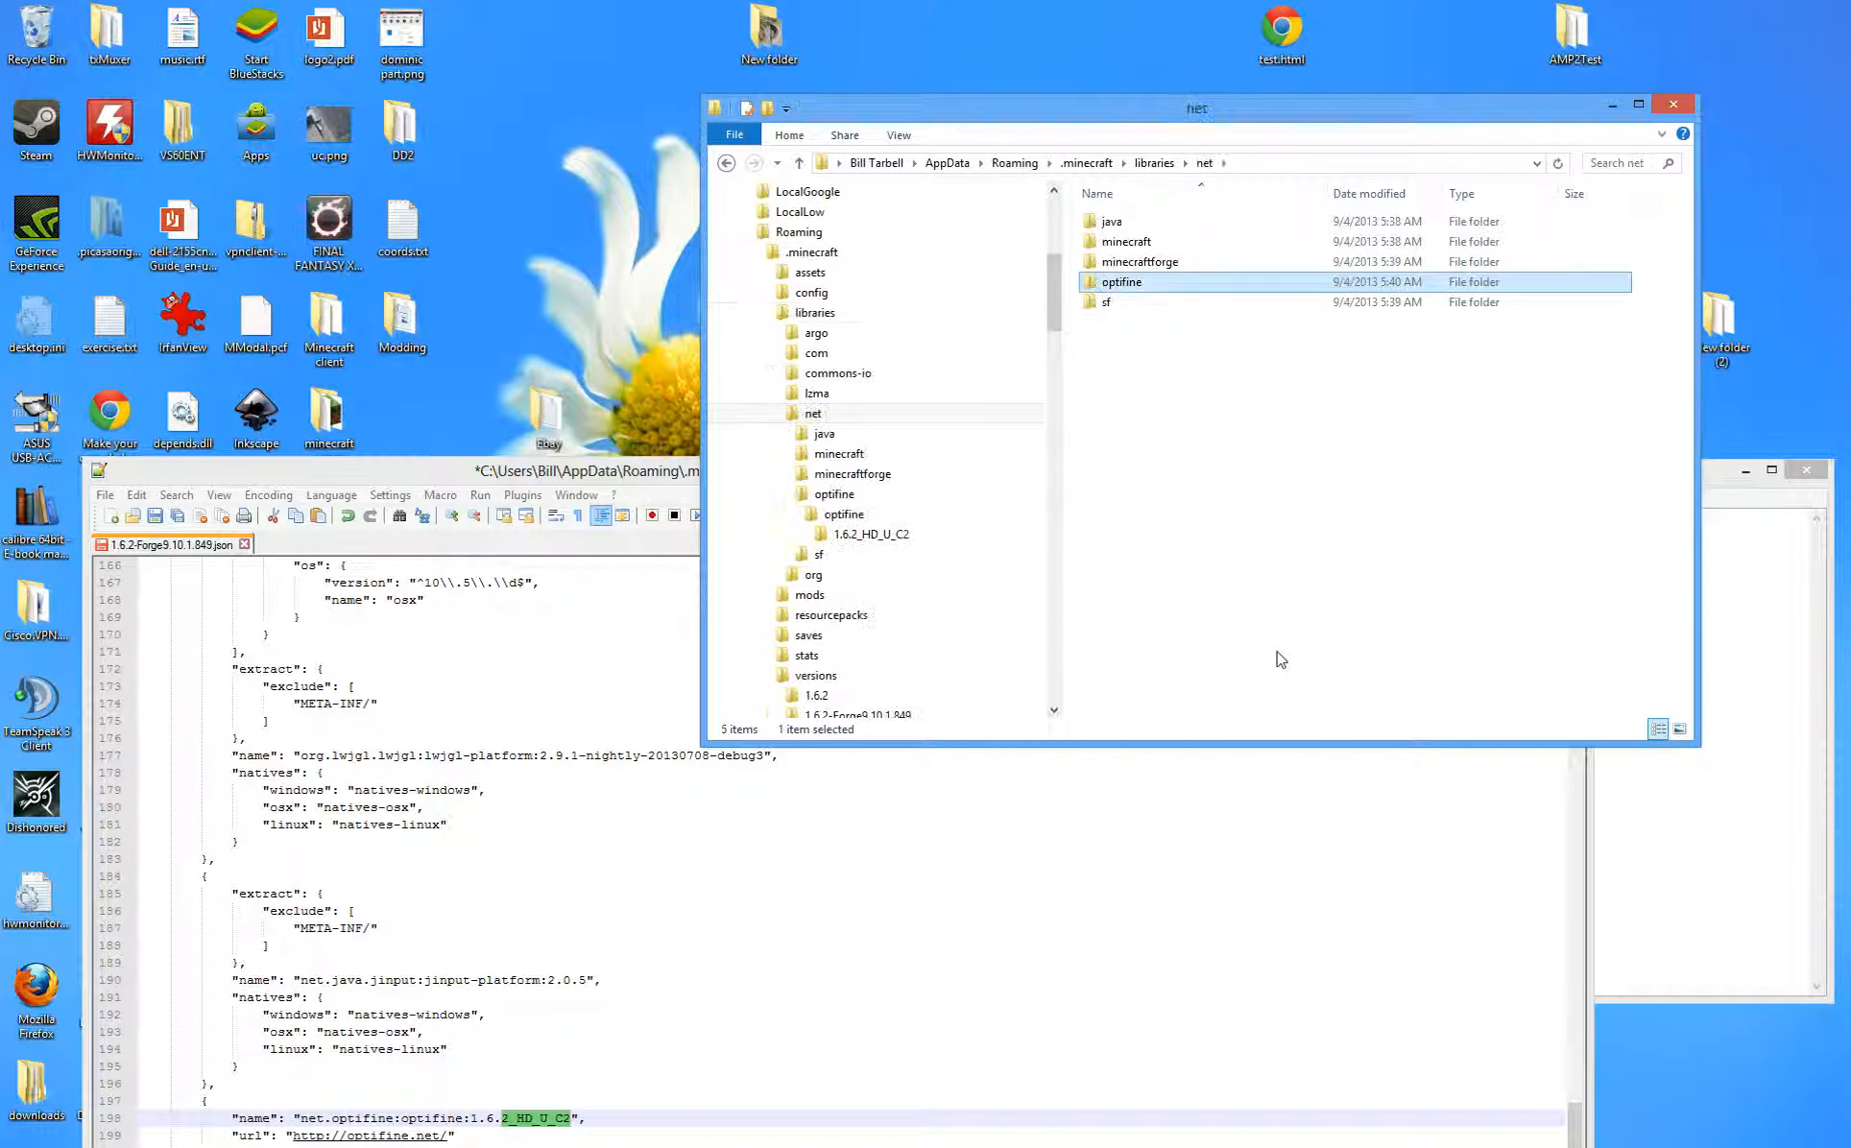
{"action": "key", "text": "Return"}
{"action": "key", "text": "o"}
{"action": "key", "text": "Return"}
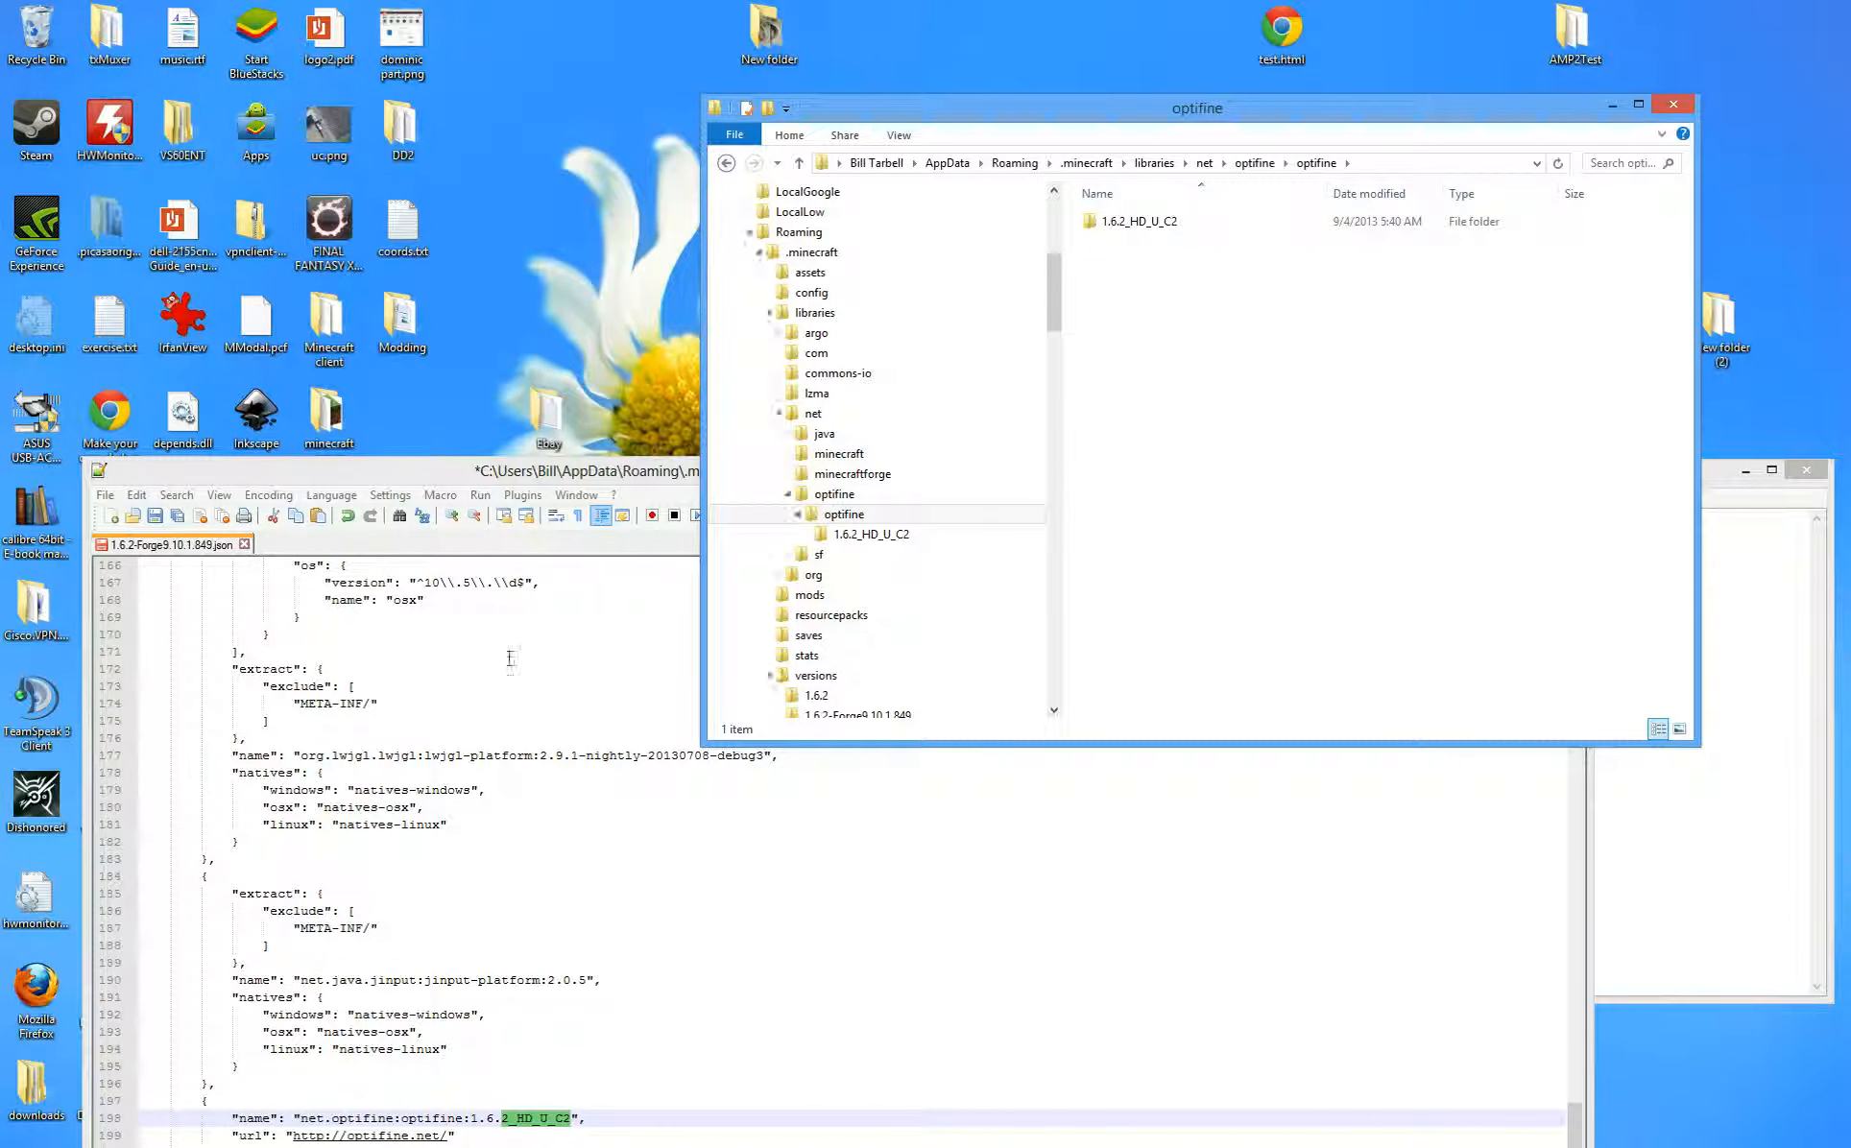
{"action": "left_click_drag", "start_coordinate": [617, 469], "coordinate": [668, 163]}
{"action": "left_click_drag", "start_coordinate": [1072, 112], "coordinate": [1050, 703]}
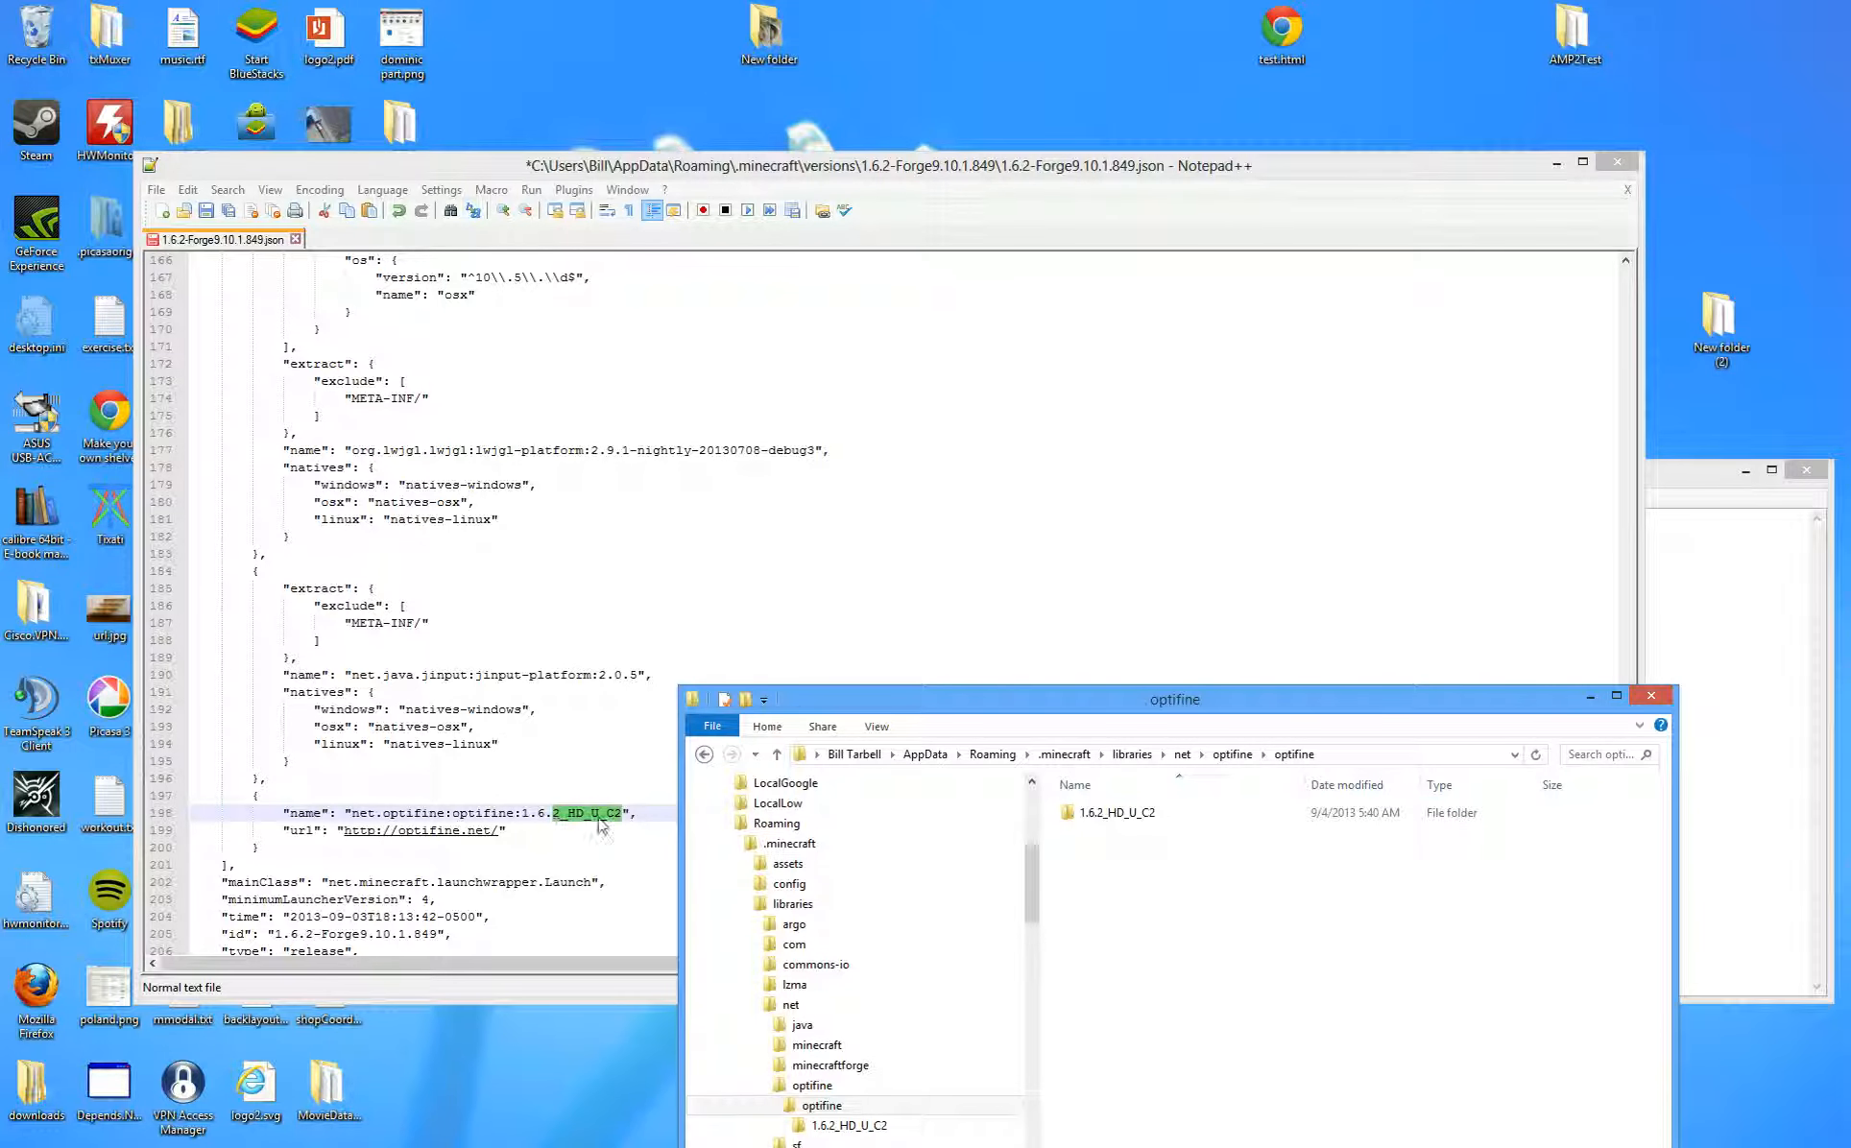
- Move the optifine folder window out of the way of the JSON in Notepad++
{"action": "left_click", "coordinate": [444, 816]}
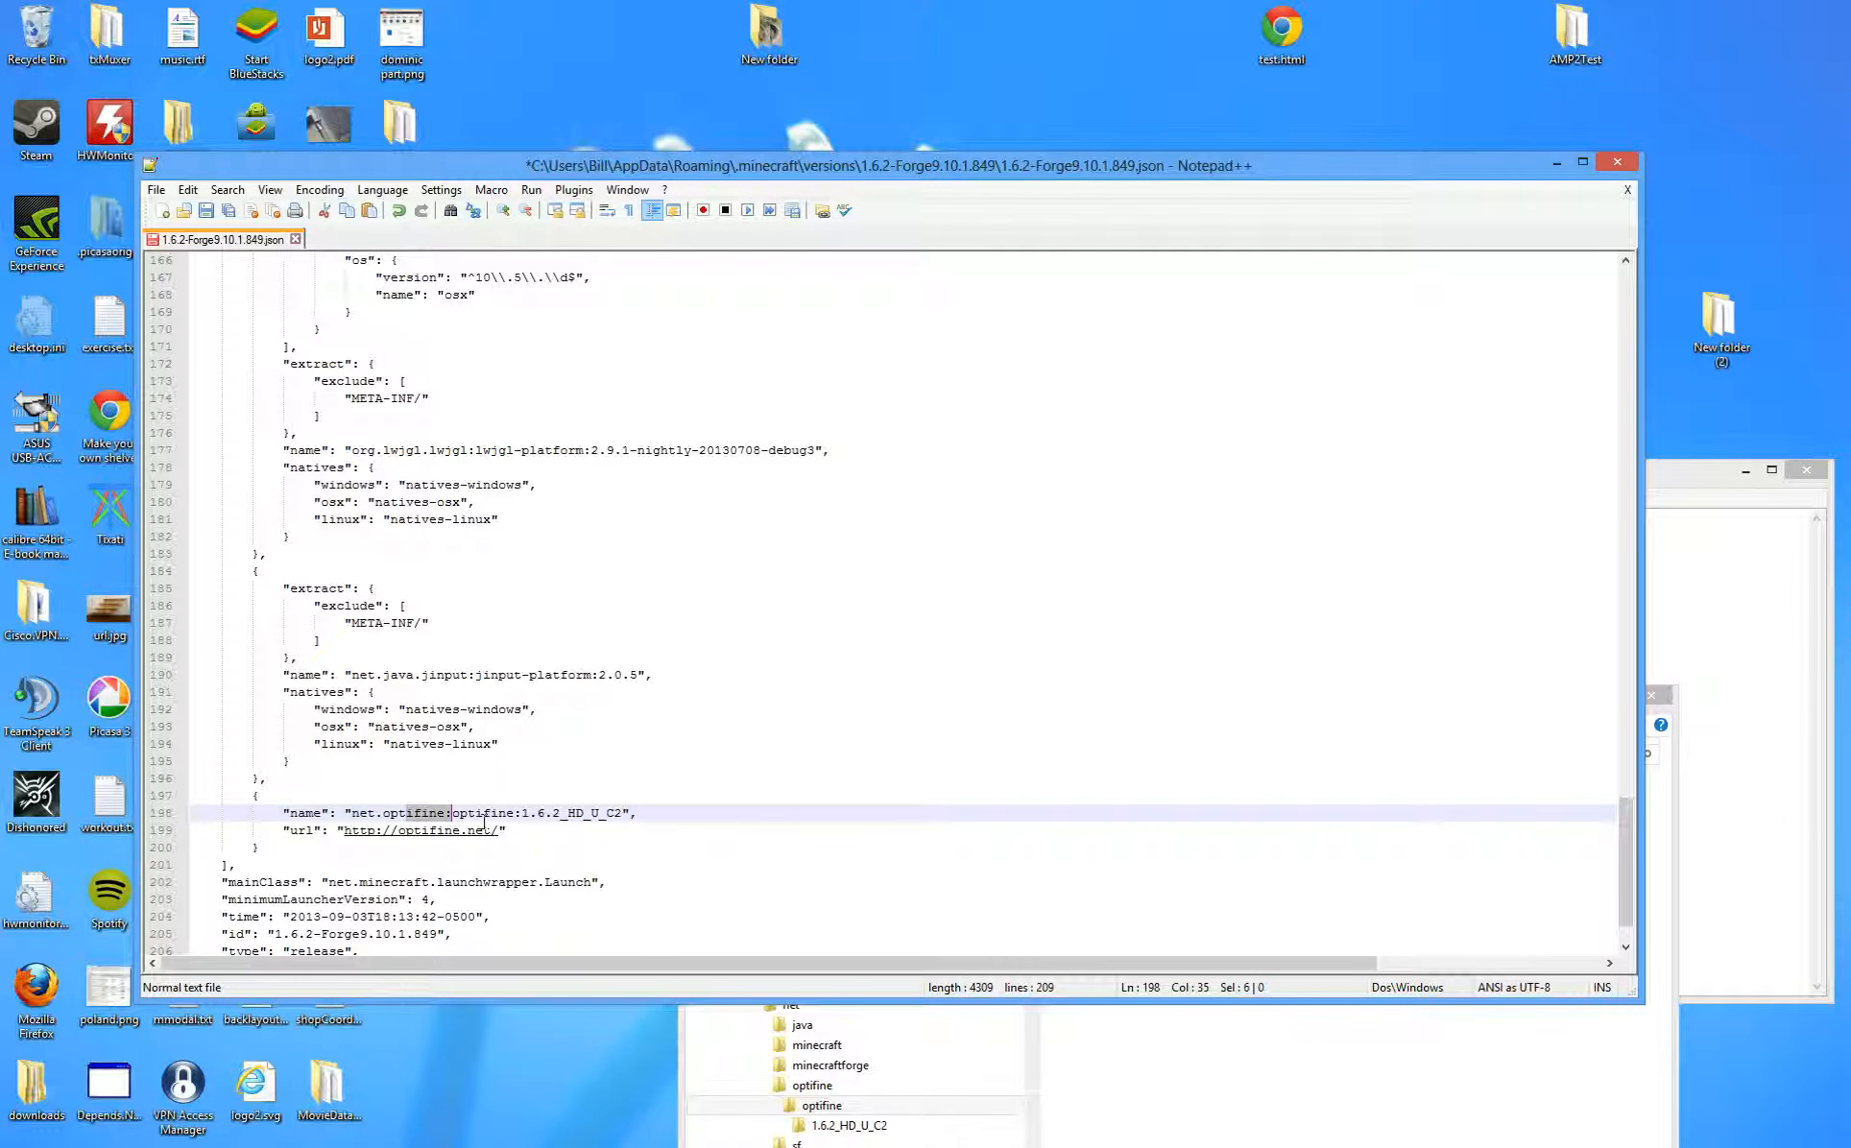
{"action": "left_click_drag", "start_coordinate": [485, 820], "coordinate": [522, 820]}
{"action": "left_click", "coordinate": [1119, 1037]}
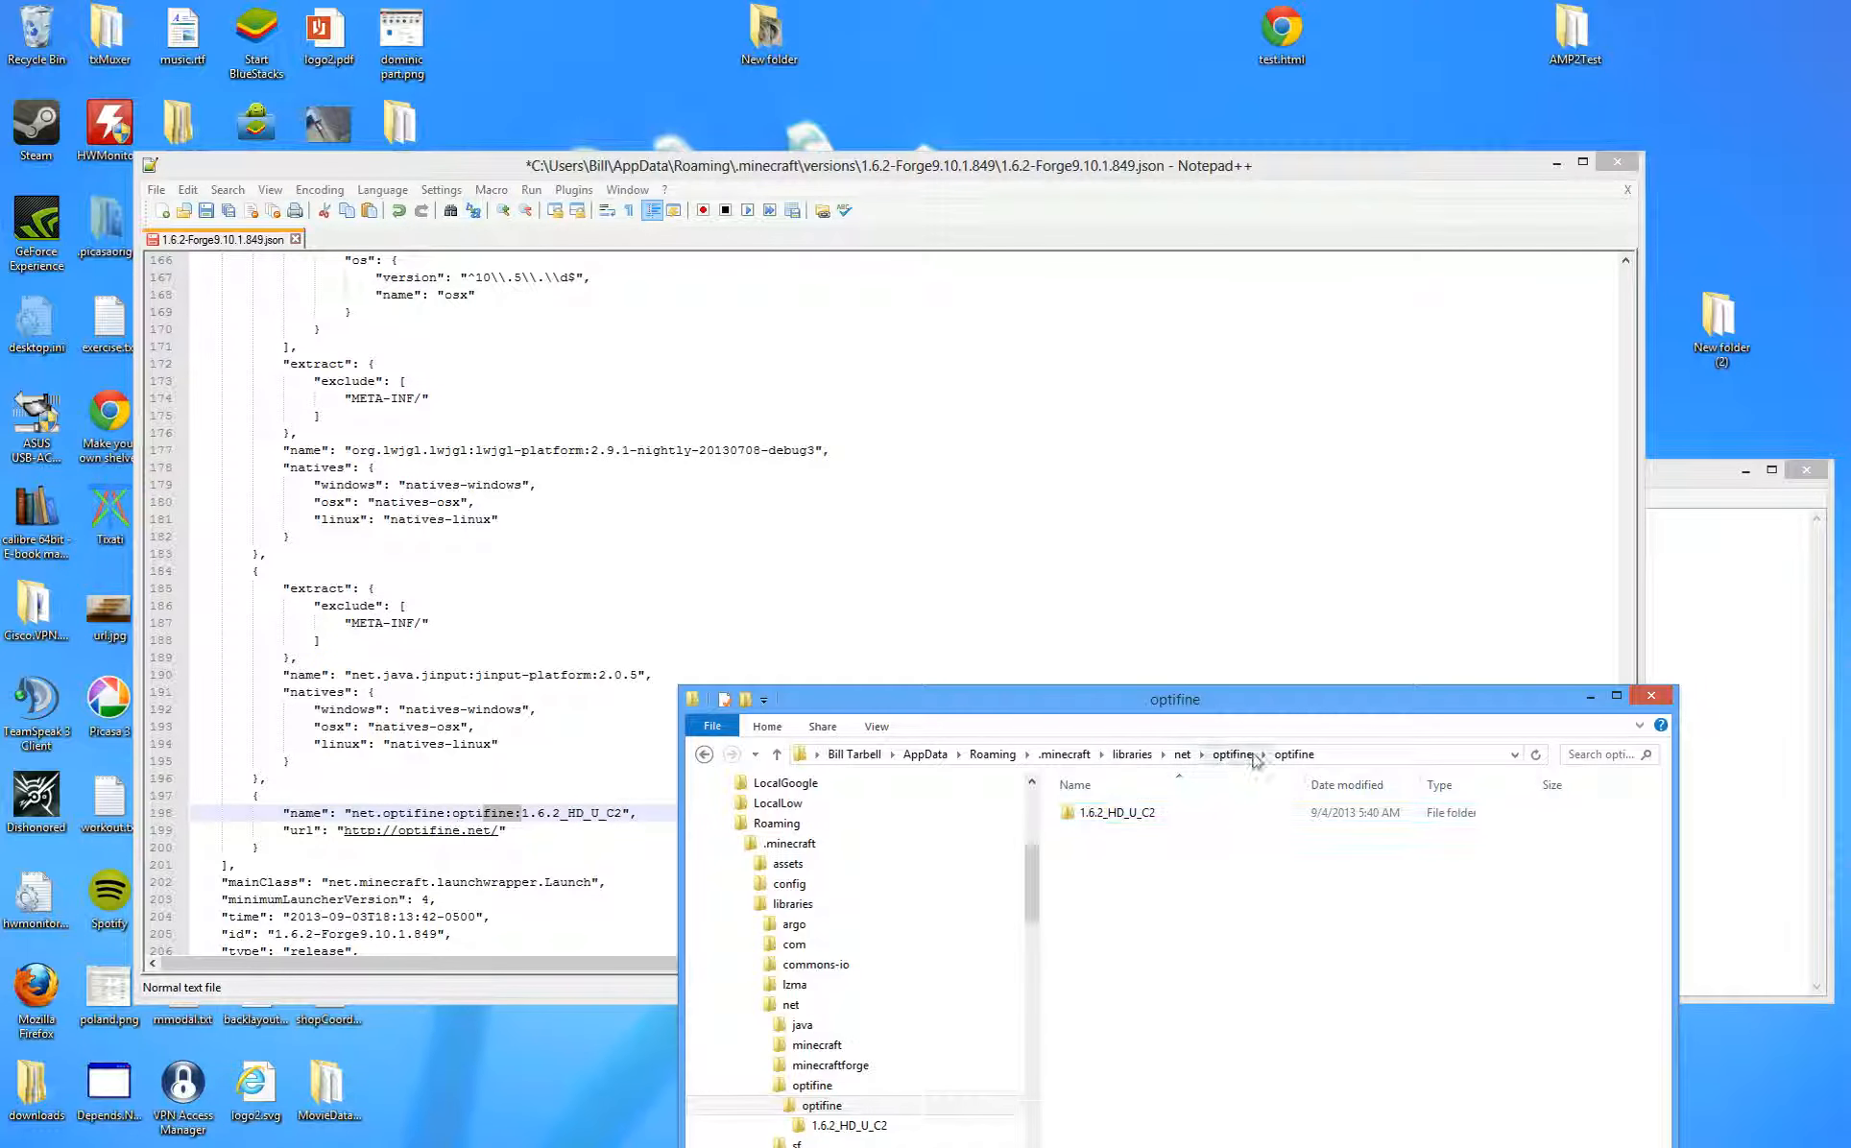
{"action": "left_click_drag", "start_coordinate": [1350, 699], "coordinate": [1430, 73]}
{"action": "left_click_drag", "start_coordinate": [718, 174], "coordinate": [710, 224]}
{"action": "left_click", "coordinate": [469, 656]}
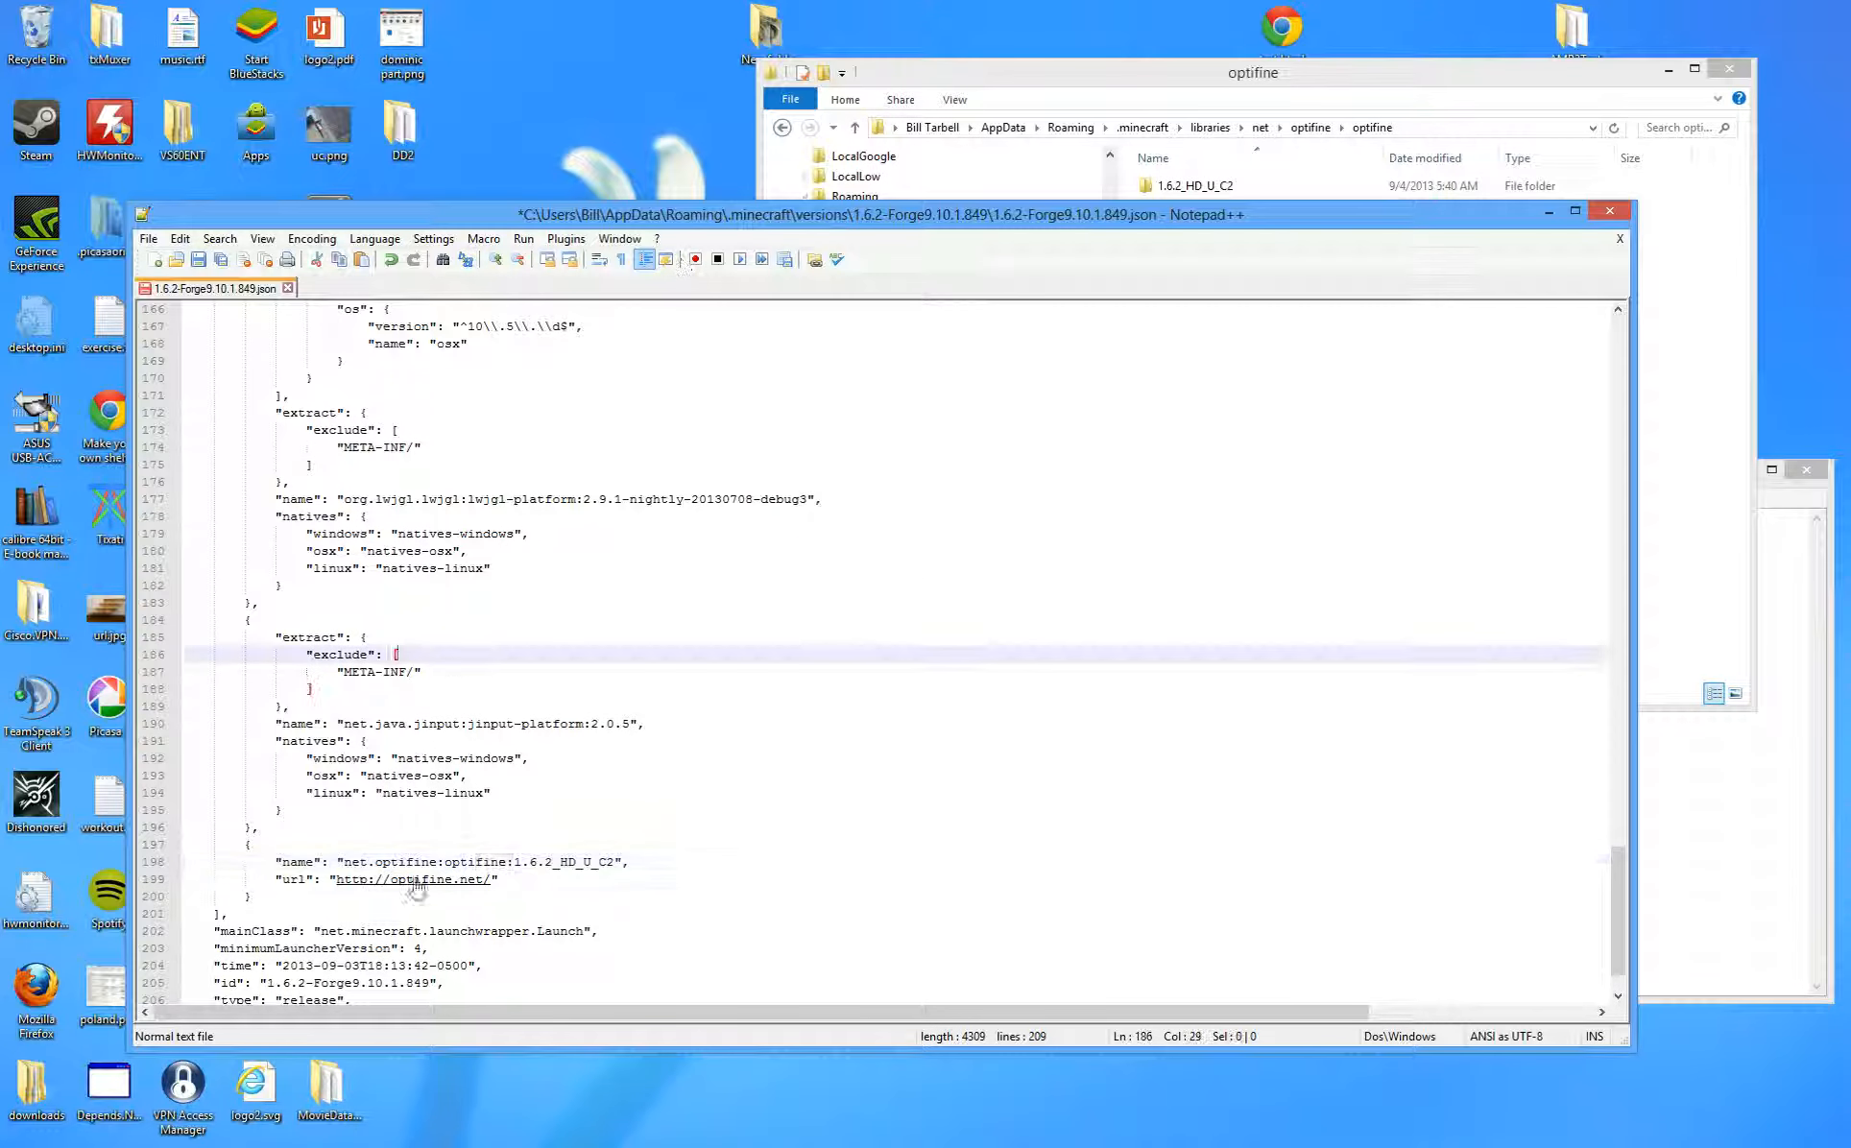
- Review the net.optifine:optifine:1.6.2_HD_U_C2 library entry and save the version file
{"action": "mouse_move", "coordinate": [259, 823]}
{"action": "left_mouse_down"}
{"action": "mouse_move", "coordinate": [267, 898]}
{"action": "mouse_move", "coordinate": [280, 812]}
{"action": "left_mouse_up"}
{"action": "left_click", "coordinate": [252, 899]}
{"action": "left_click", "coordinate": [281, 909]}
{"action": "left_click", "coordinate": [392, 916]}
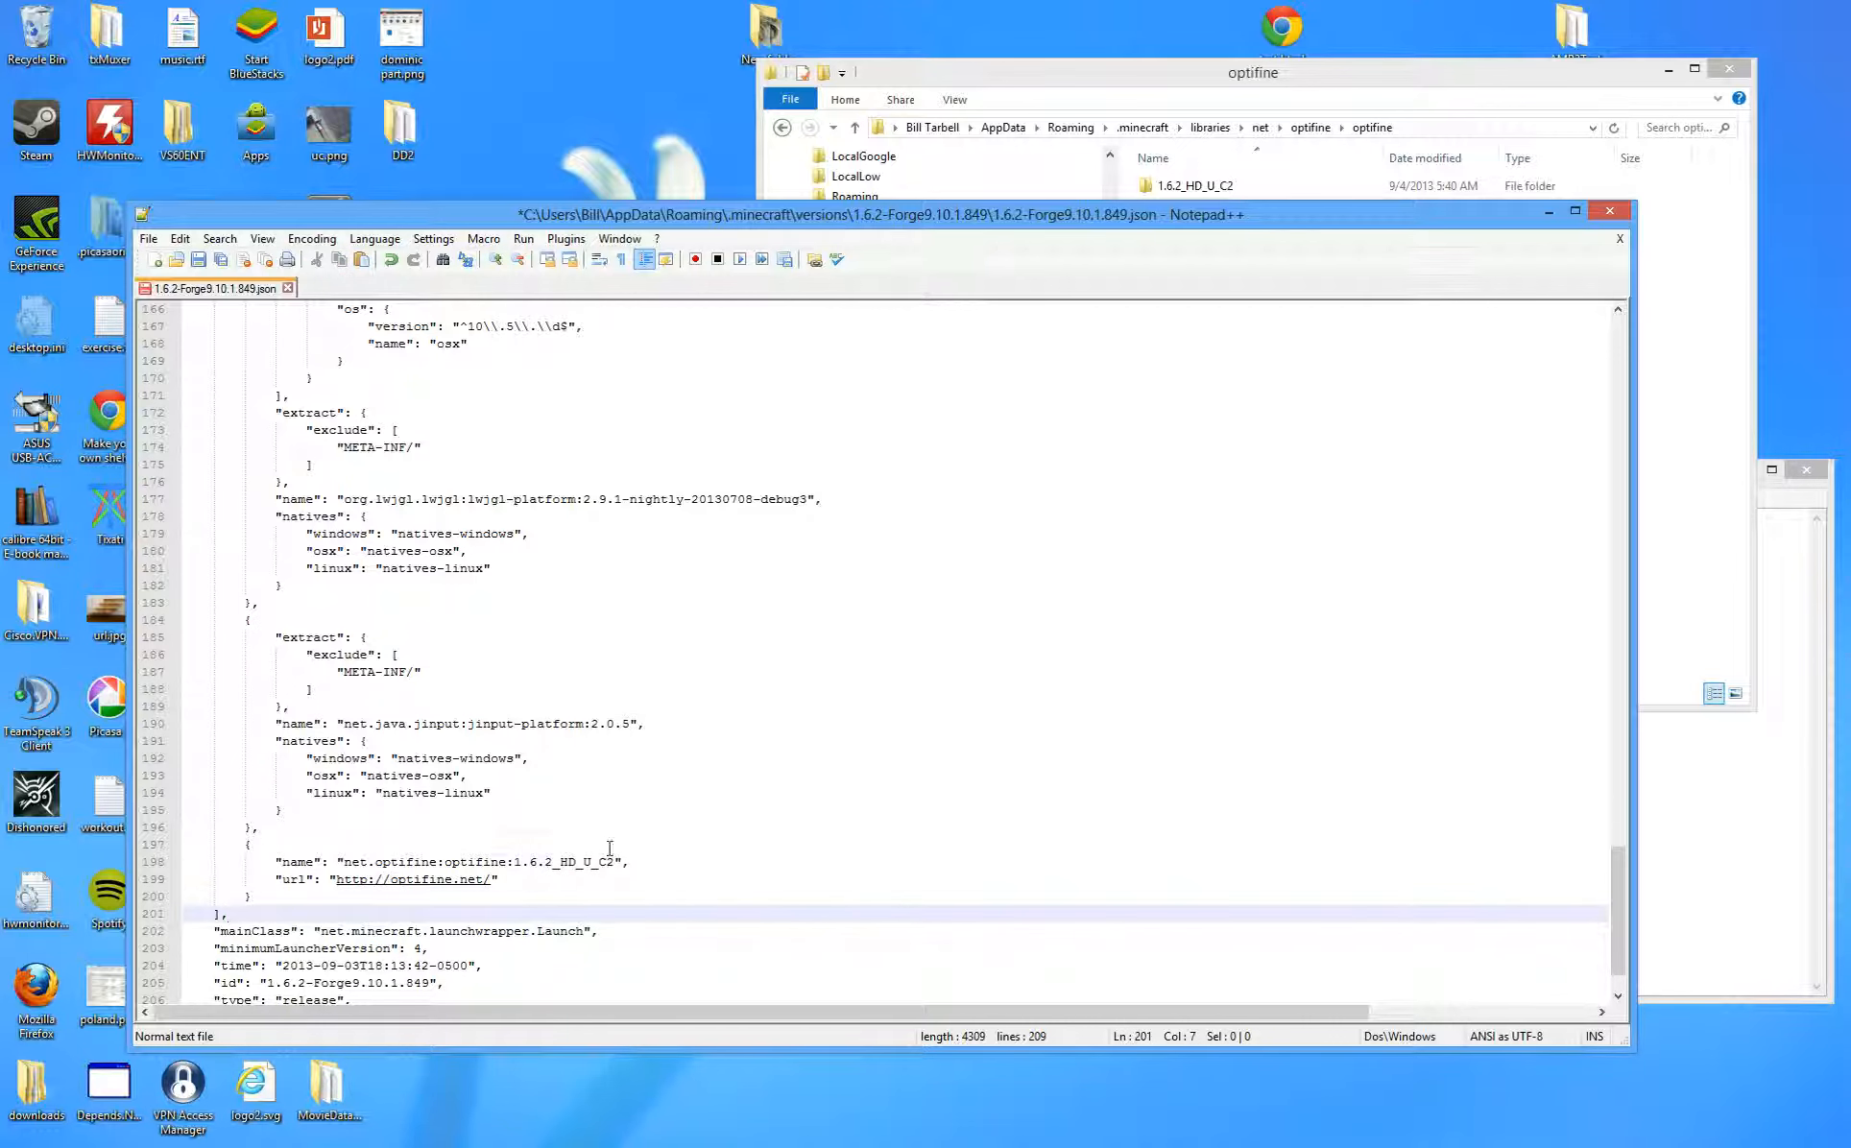
{"action": "left_click", "coordinate": [598, 866]}
{"action": "double_click", "coordinate": [598, 865]}
{"action": "left_click", "coordinate": [698, 966]}
{"action": "key", "text": "ctrl+s"}
- Close Notepad++, collapse the libraries tree and move Explorer down the screen
{"action": "left_click", "coordinate": [1622, 213]}
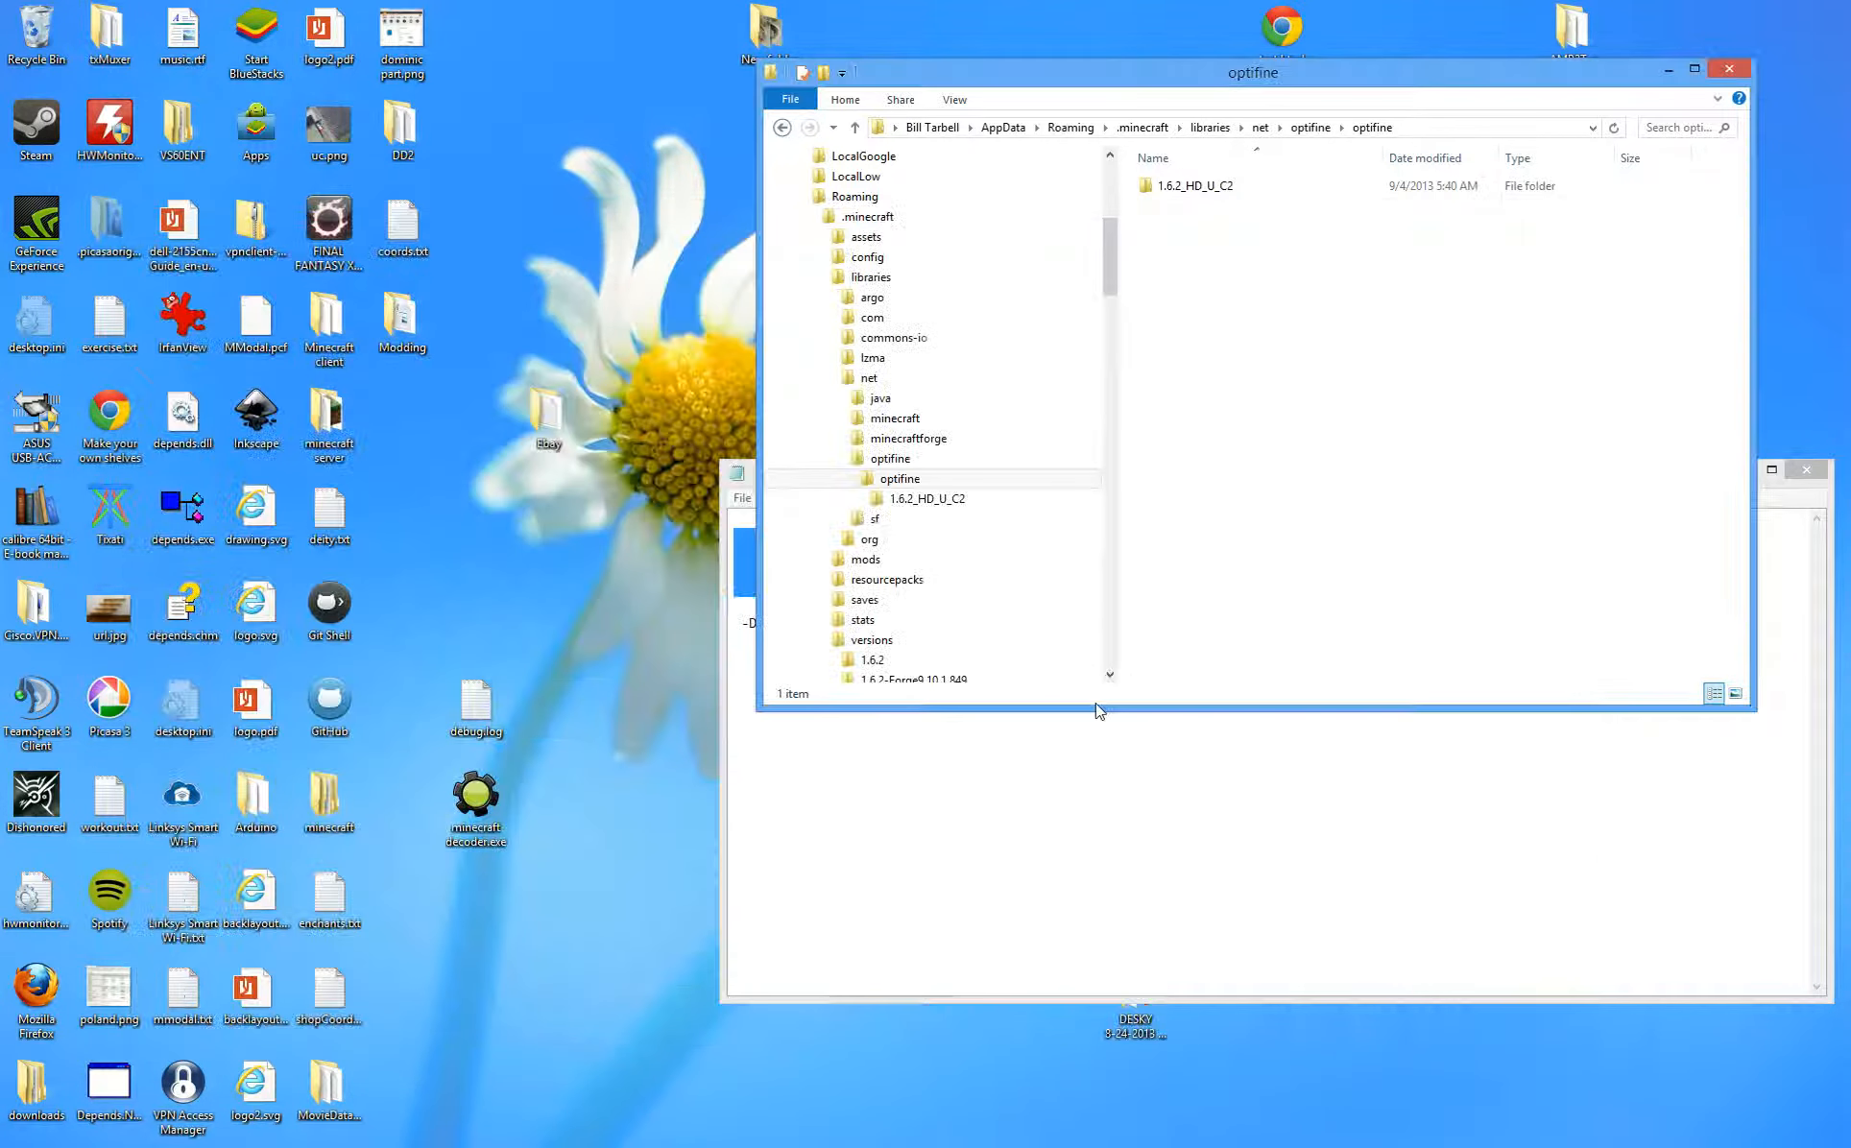
{"action": "left_click", "coordinate": [835, 377]}
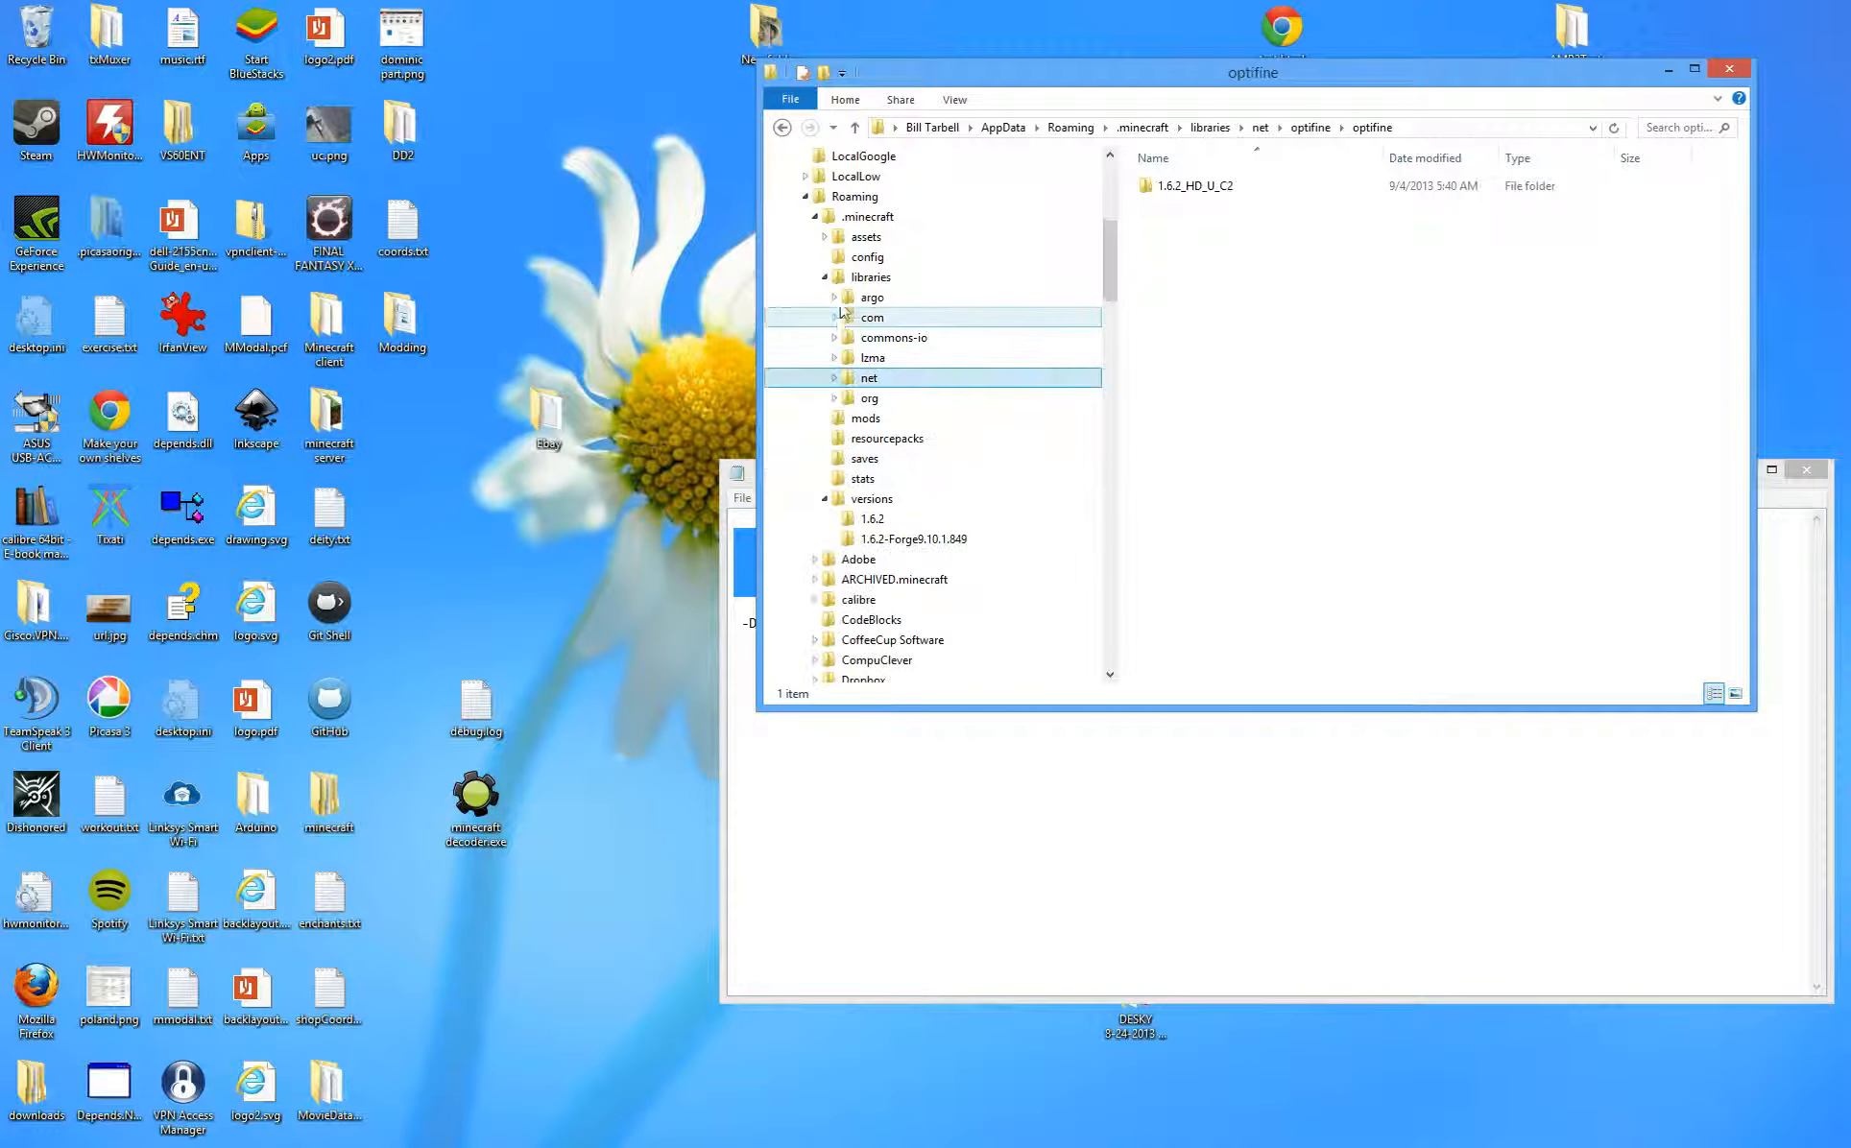
{"action": "left_click", "coordinate": [824, 277]}
{"action": "left_click_drag", "start_coordinate": [1237, 63], "coordinate": [759, 529]}
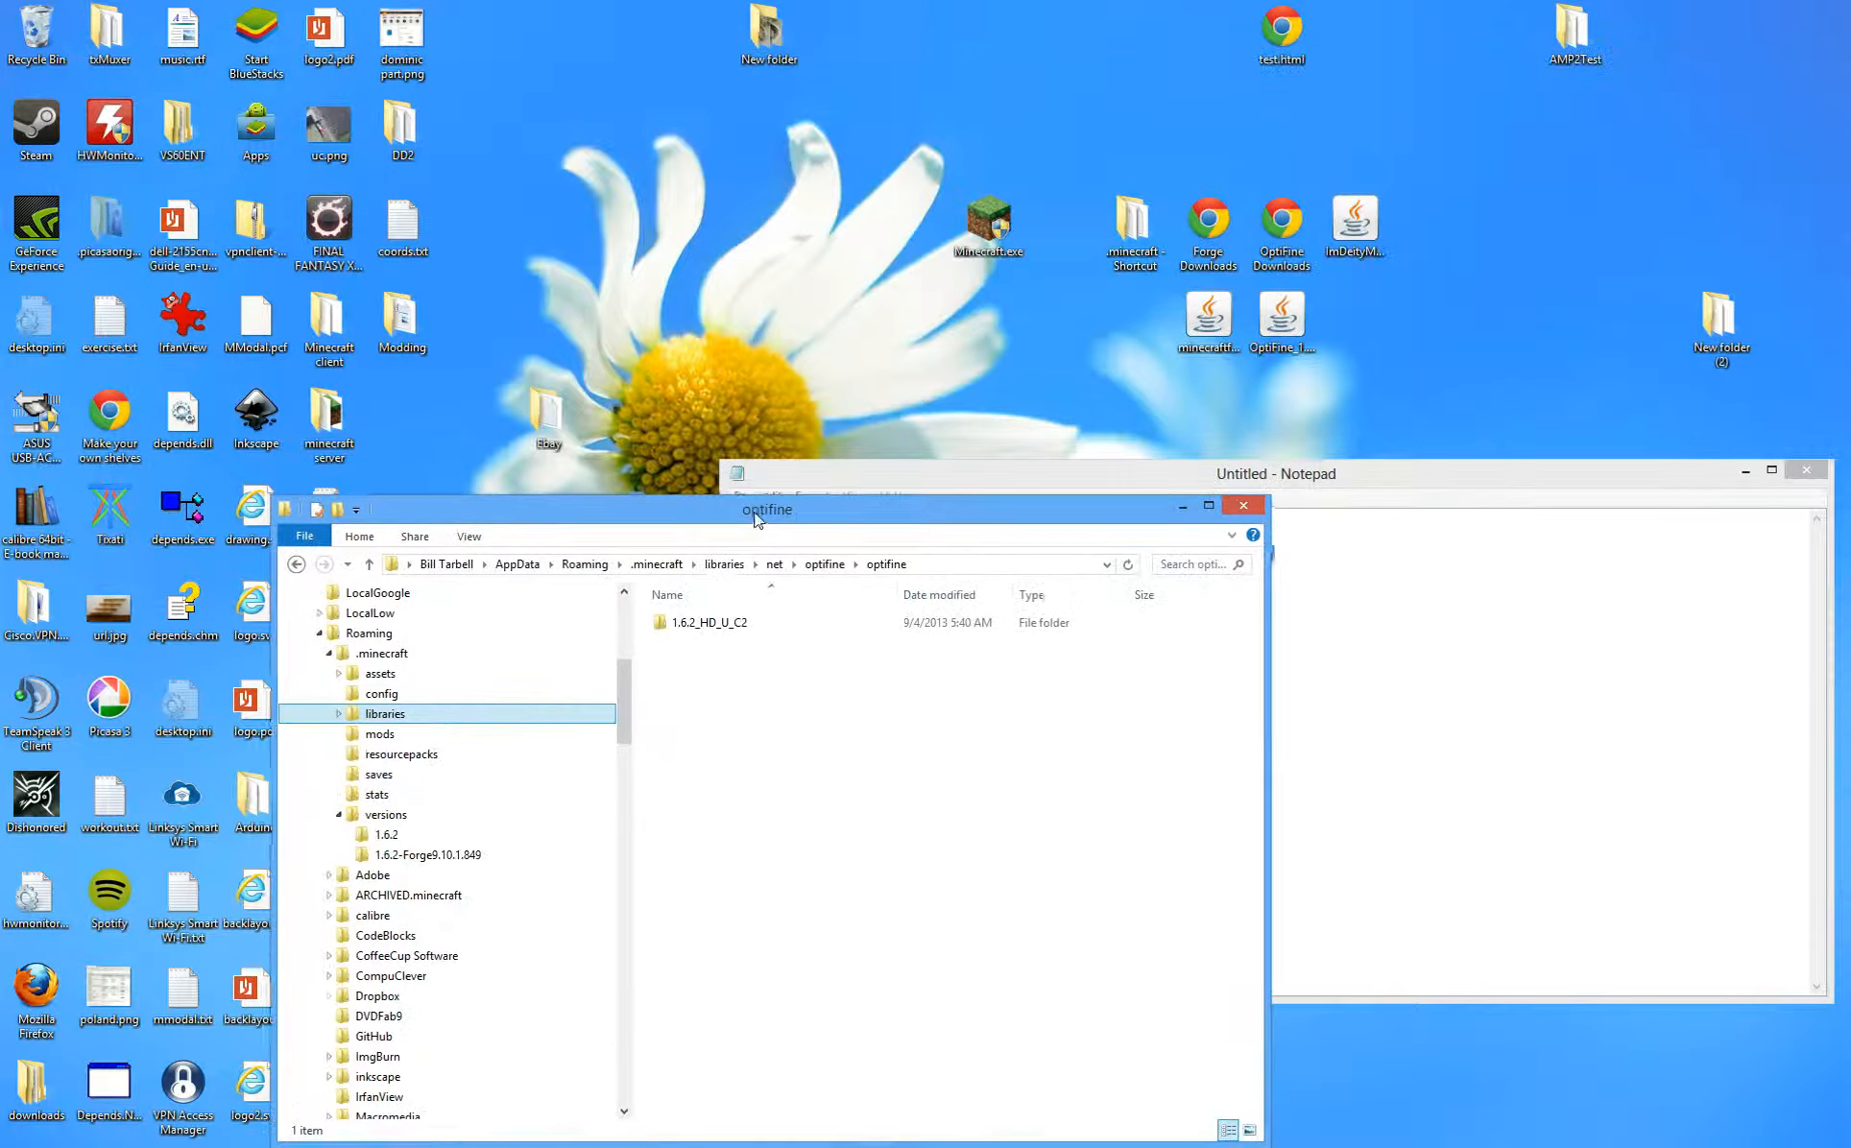
- Launch Minecraft, play the Forge profile, then reopen Minecraft.exe after it closes
{"action": "double_click", "coordinate": [980, 225]}
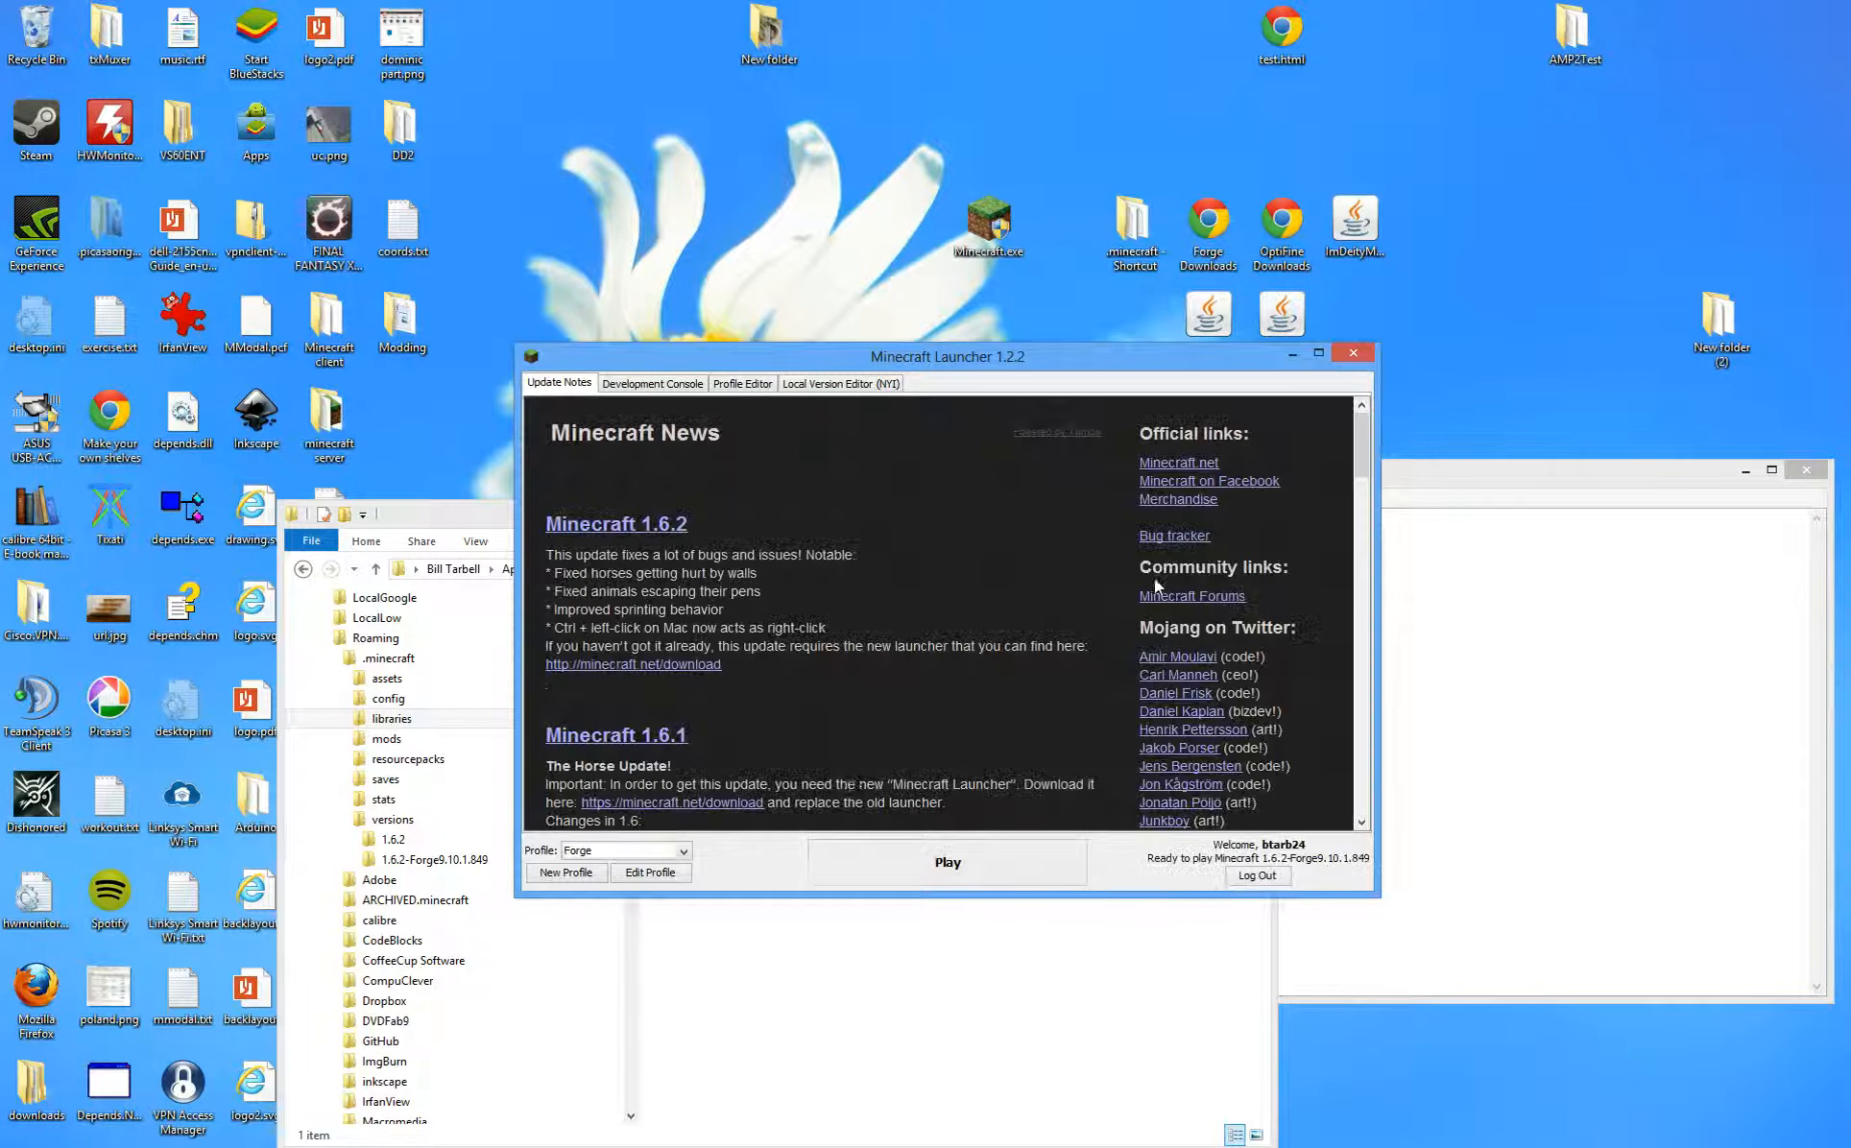
{"action": "left_click", "coordinate": [656, 850]}
{"action": "left_click", "coordinate": [657, 849]}
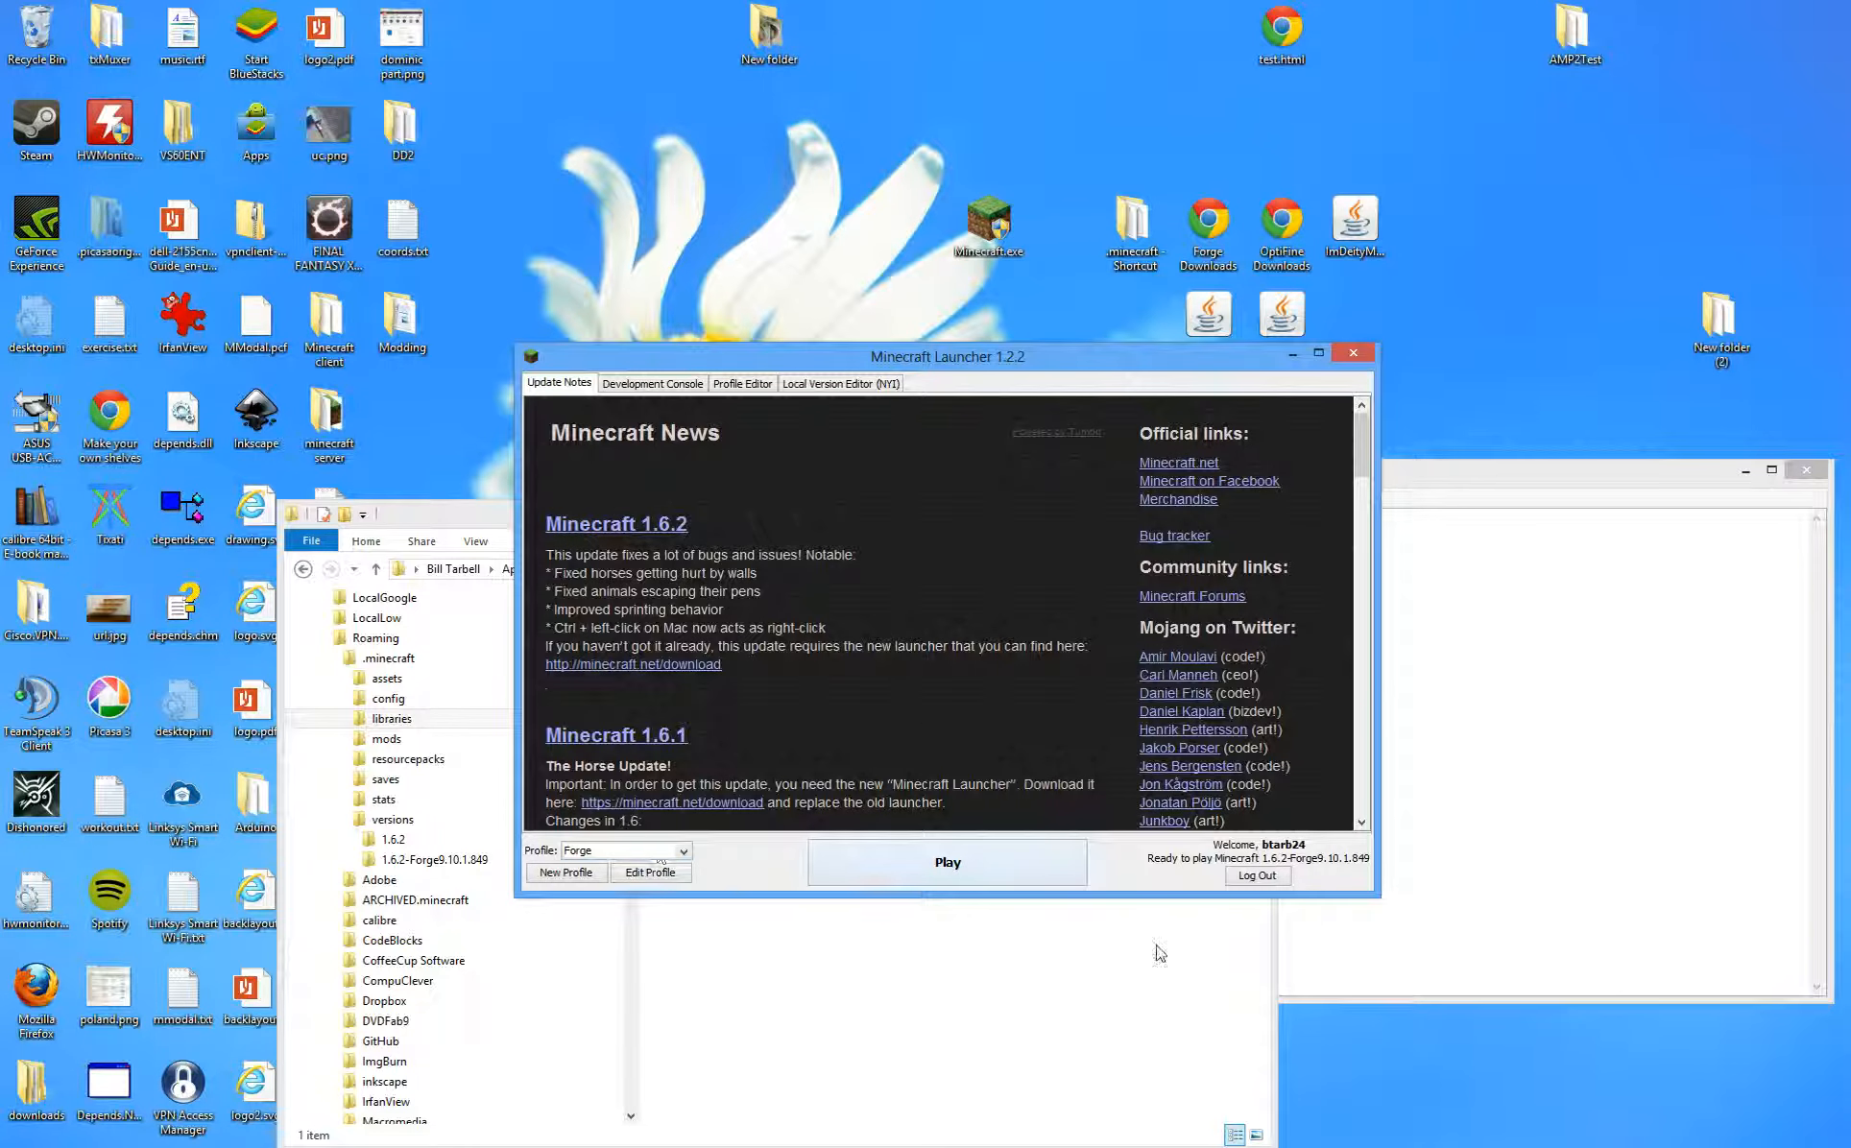
{"action": "left_click", "coordinate": [963, 869]}
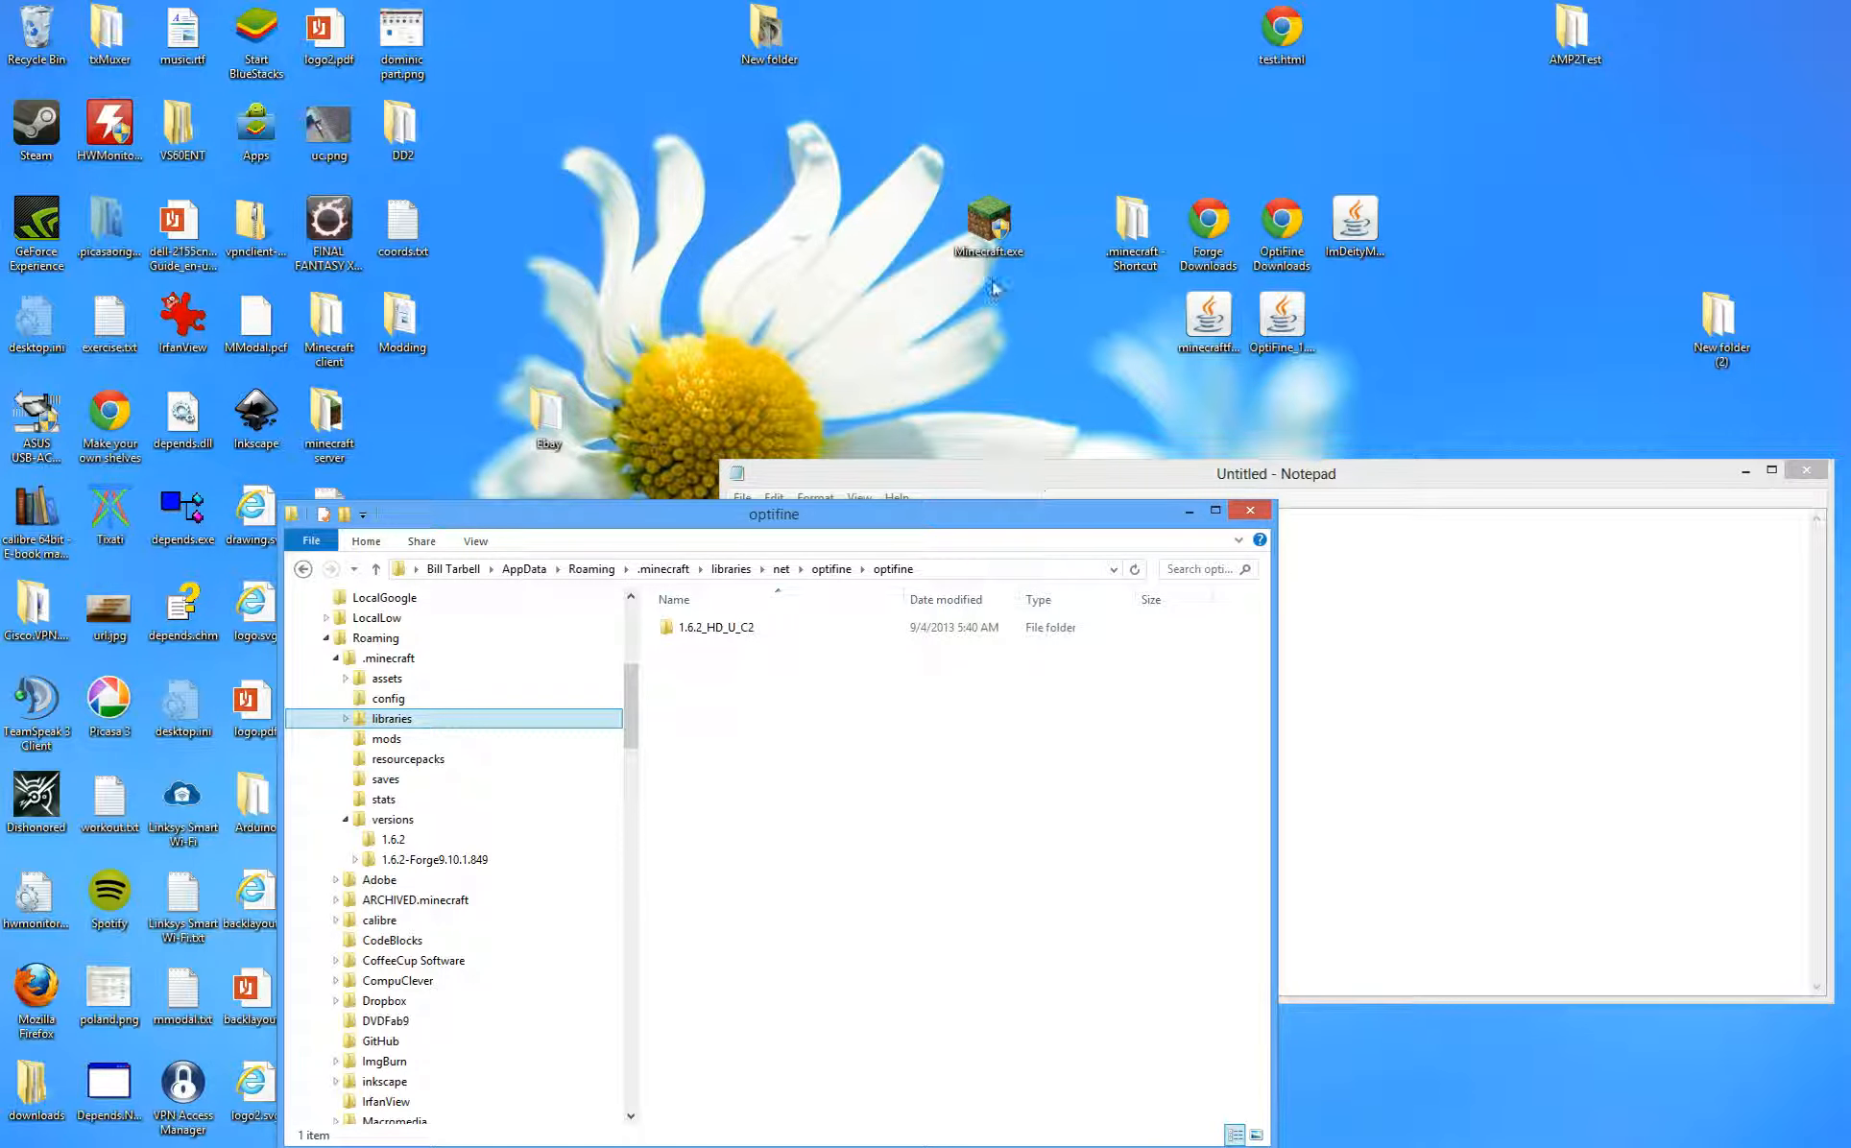
{"action": "double_click", "coordinate": [989, 235]}
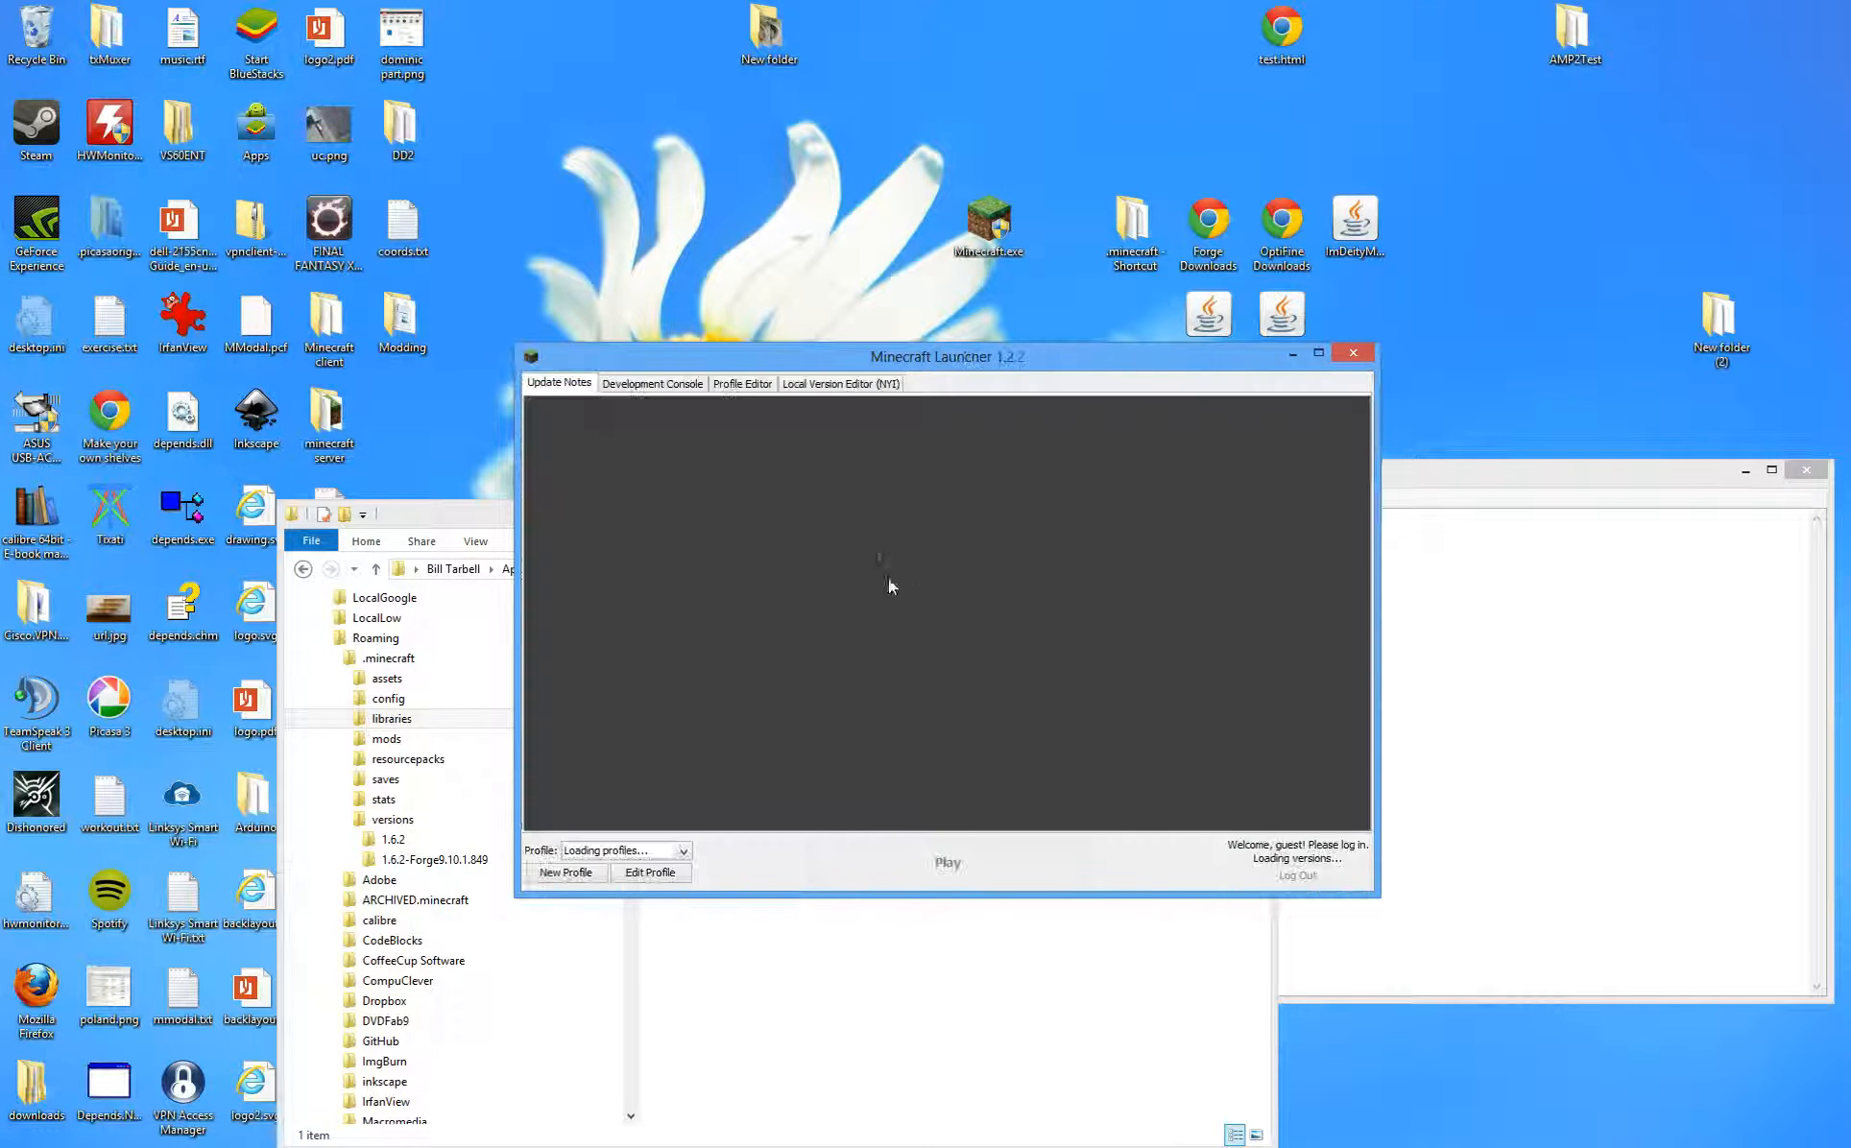
- Enable JVM Arguments in the Forge profile and copy the -Dfml.ignorePatchDiscrepancies=true flag
{"action": "left_click", "coordinate": [672, 870]}
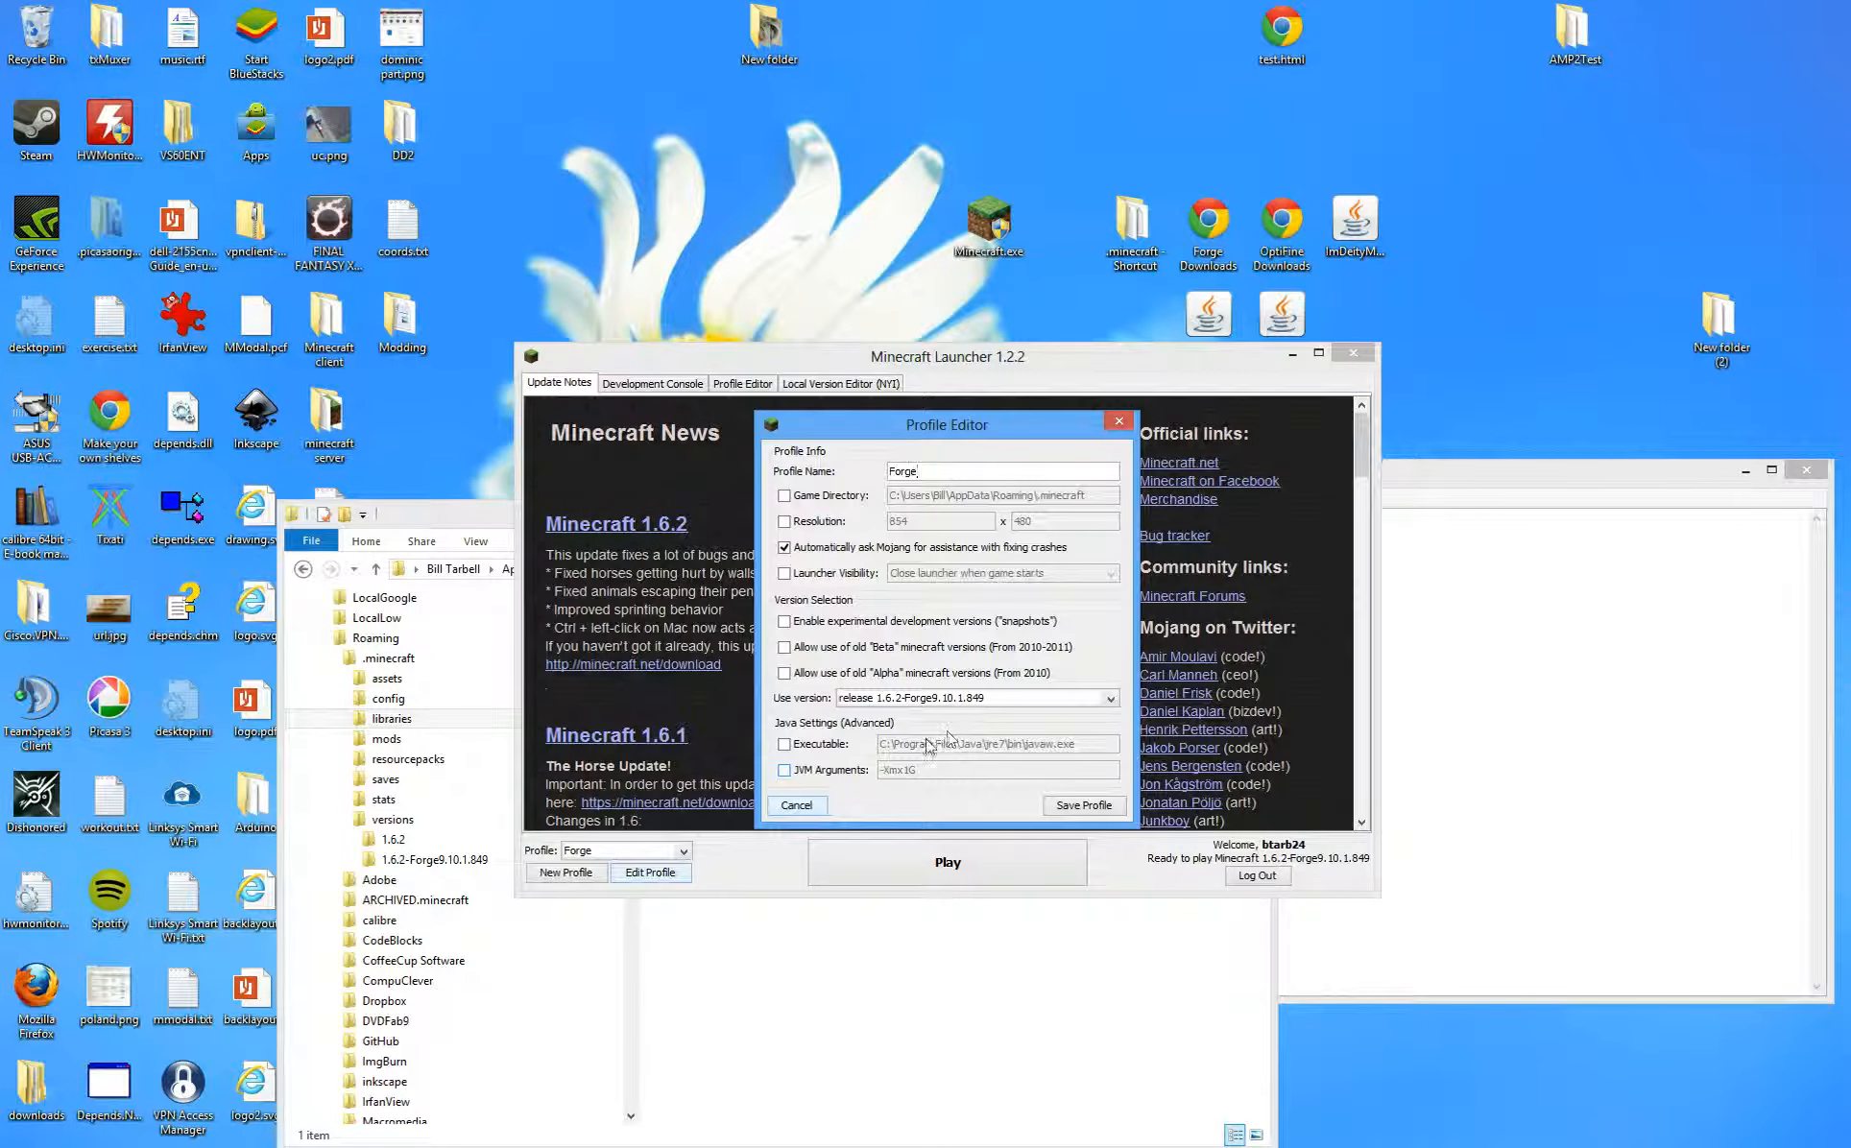
{"action": "left_click", "coordinate": [844, 770]}
{"action": "left_click", "coordinate": [1547, 585]}
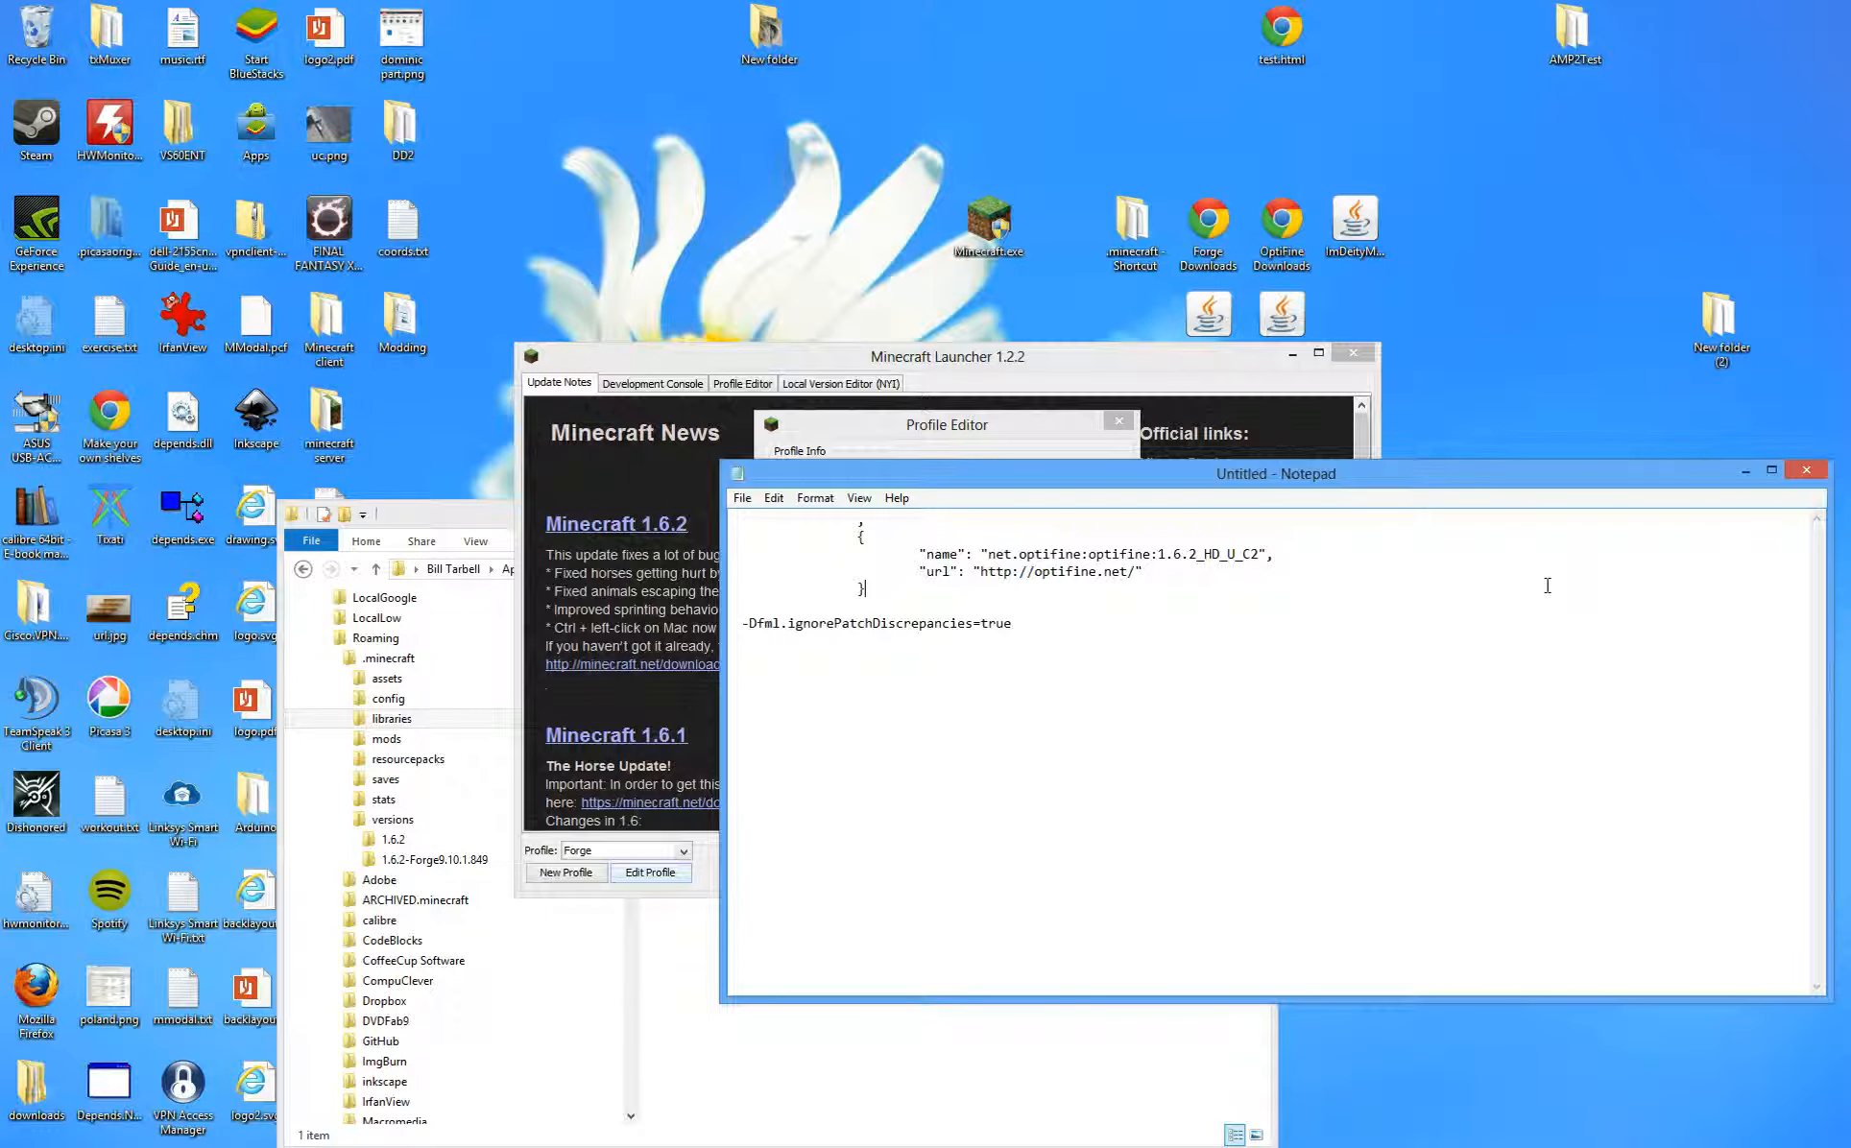
{"action": "left_click_drag", "start_coordinate": [1050, 621], "coordinate": [702, 602]}
{"action": "key", "text": "ctrl+c"}
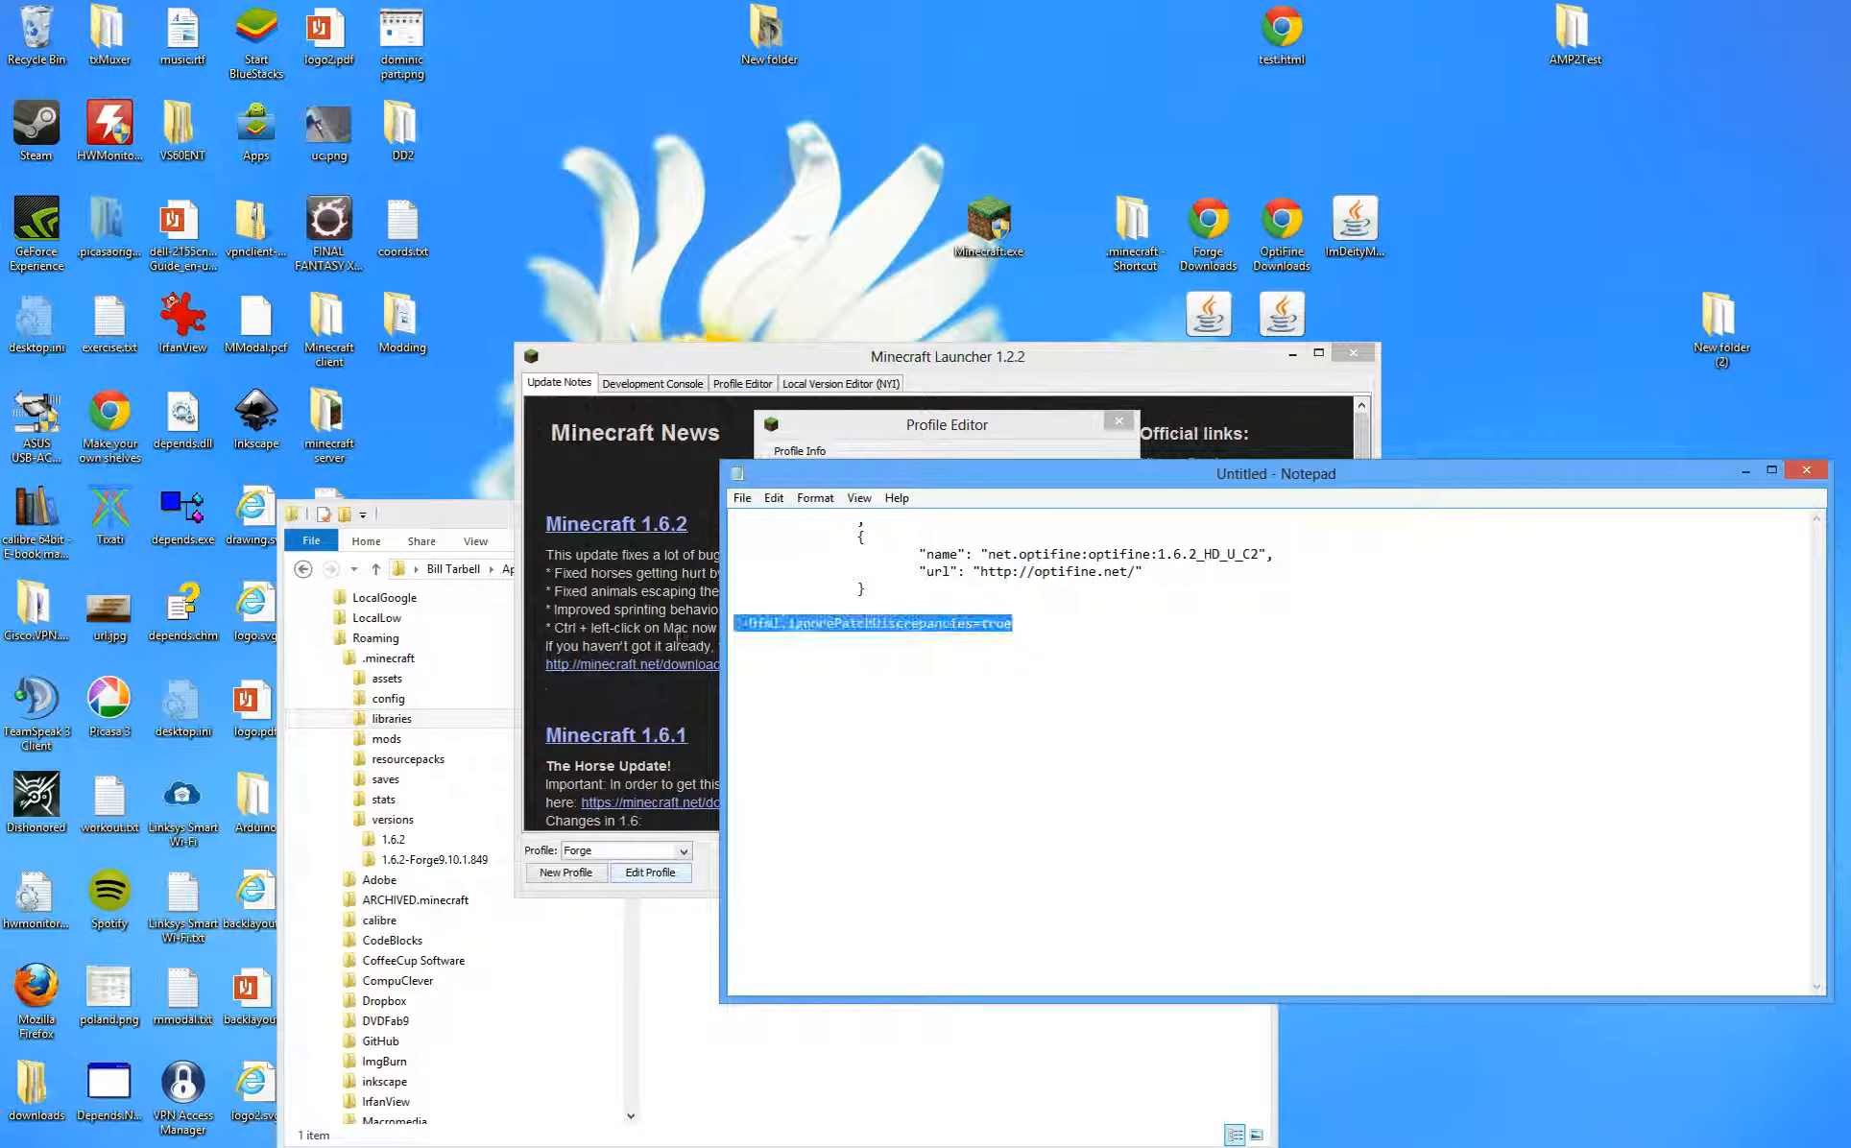
{"action": "left_click", "coordinate": [940, 429]}
- Paste the flag after -Xmx1G and save the Forge profile
{"action": "left_click", "coordinate": [953, 770]}
{"action": "key", "text": "ctrl+v"}
{"action": "left_click_drag", "start_coordinate": [939, 770], "coordinate": [1061, 770]}
{"action": "left_click", "coordinate": [919, 771]}
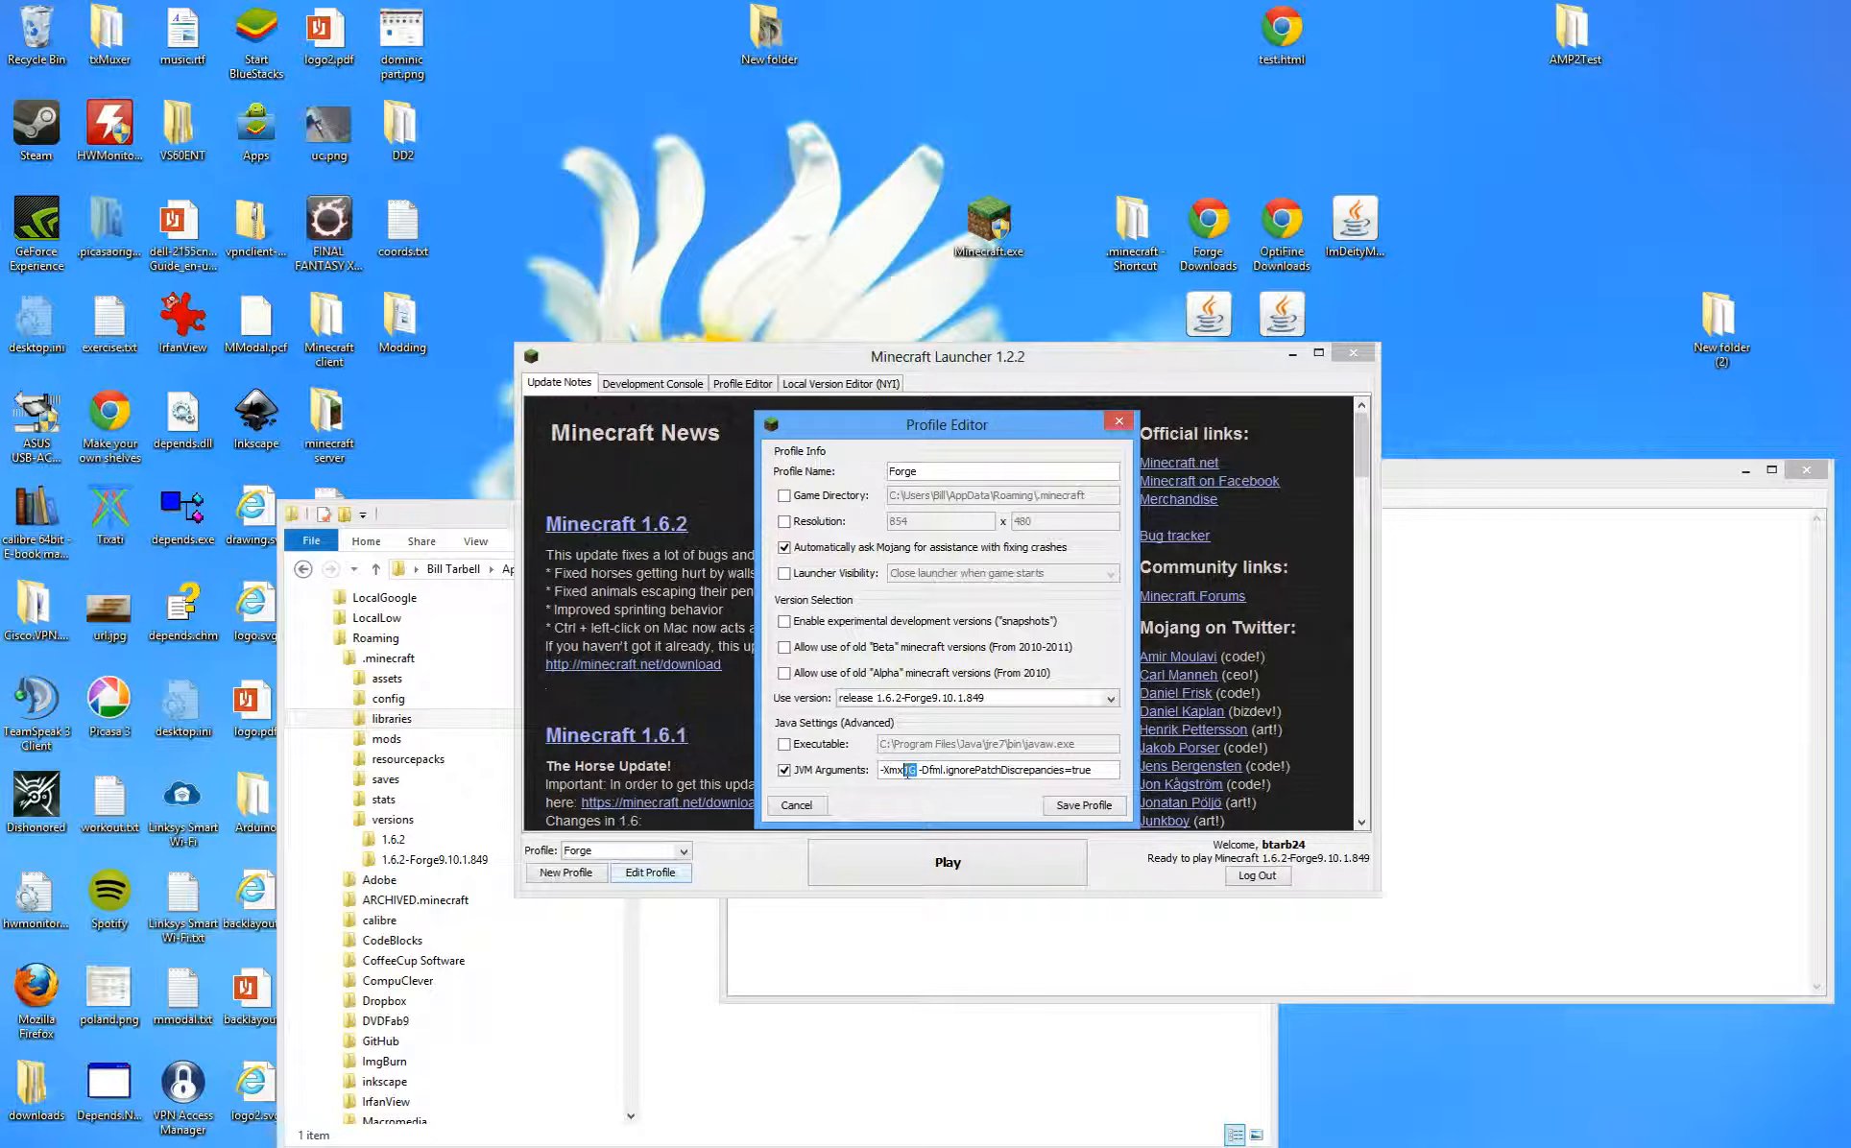
{"action": "left_click_drag", "start_coordinate": [920, 770], "coordinate": [1112, 764]}
{"action": "left_click", "coordinate": [1112, 769]}
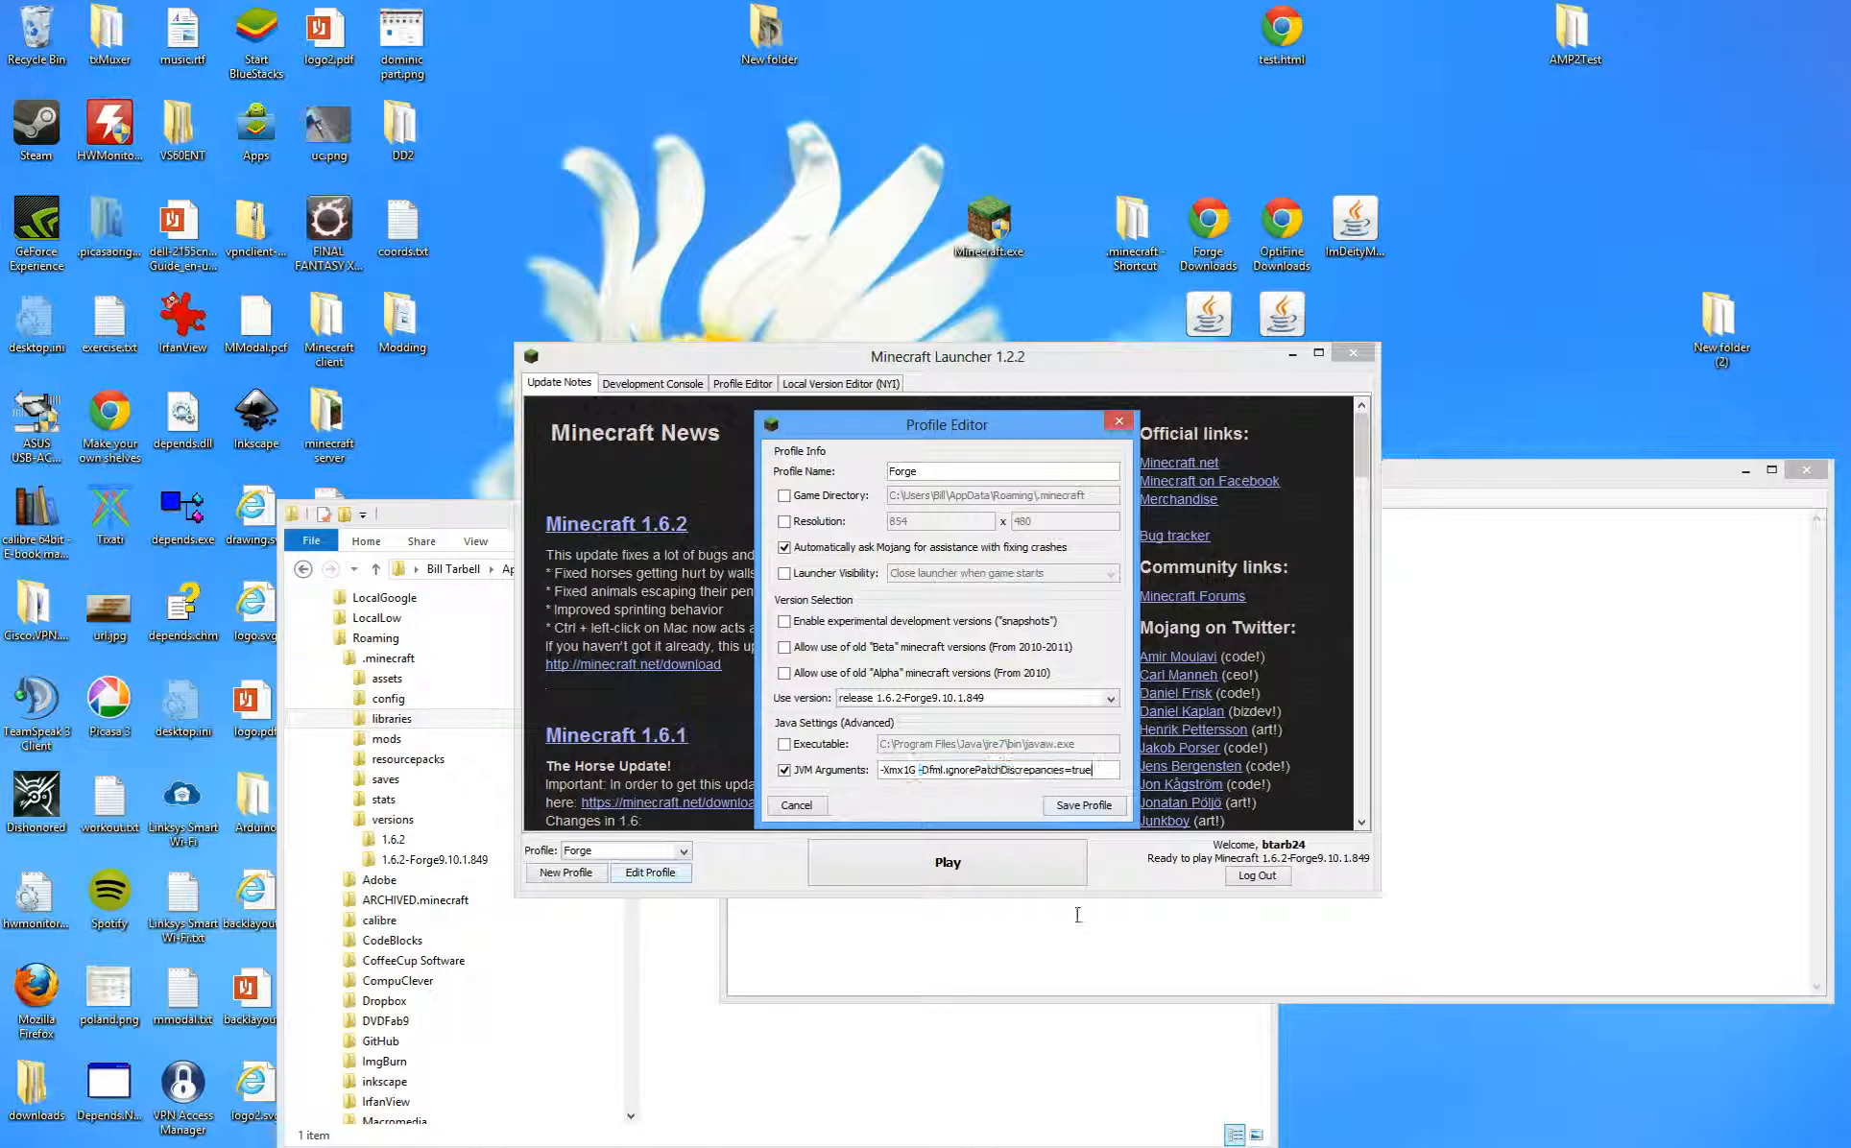
{"action": "left_click", "coordinate": [1086, 805]}
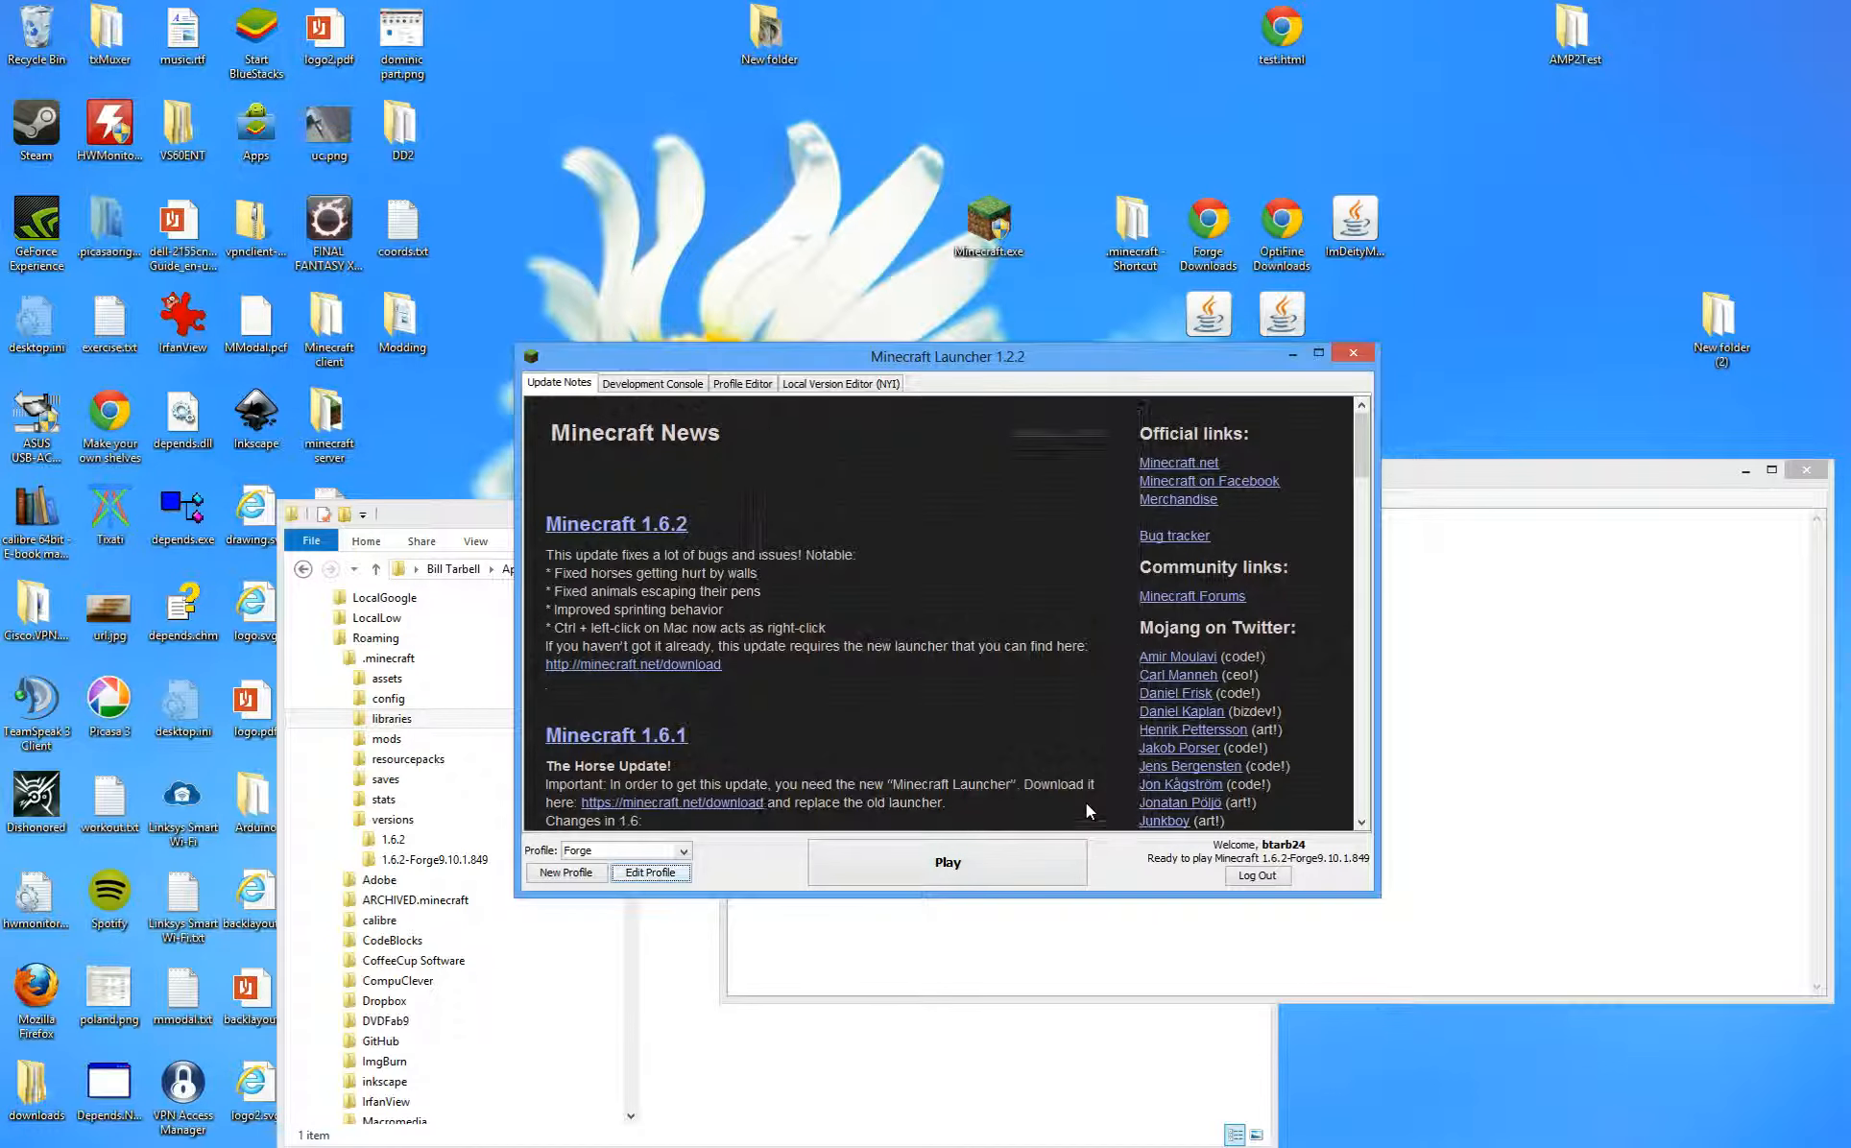
- Play the game and open Options > Video Settings to see OptiFine's options
{"action": "left_click", "coordinate": [965, 848]}
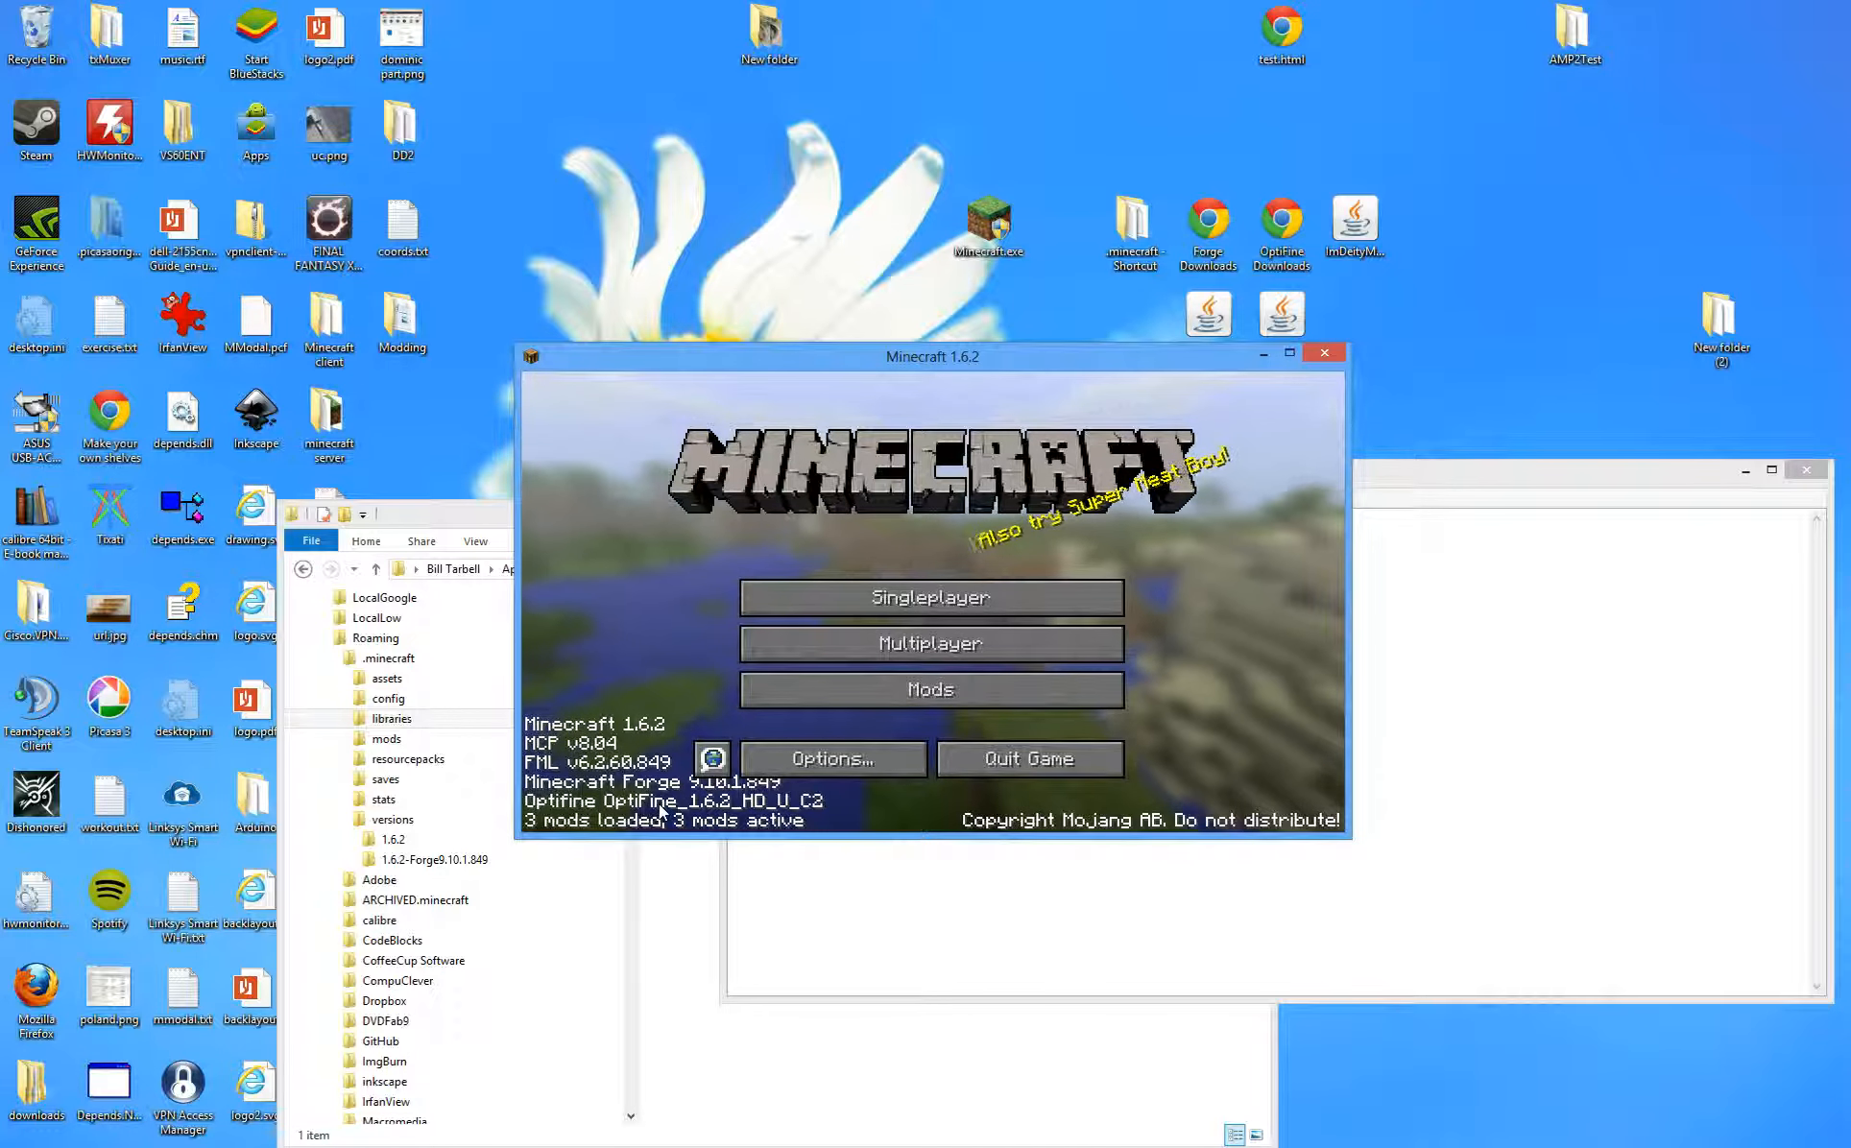
{"action": "left_click", "coordinate": [818, 751]}
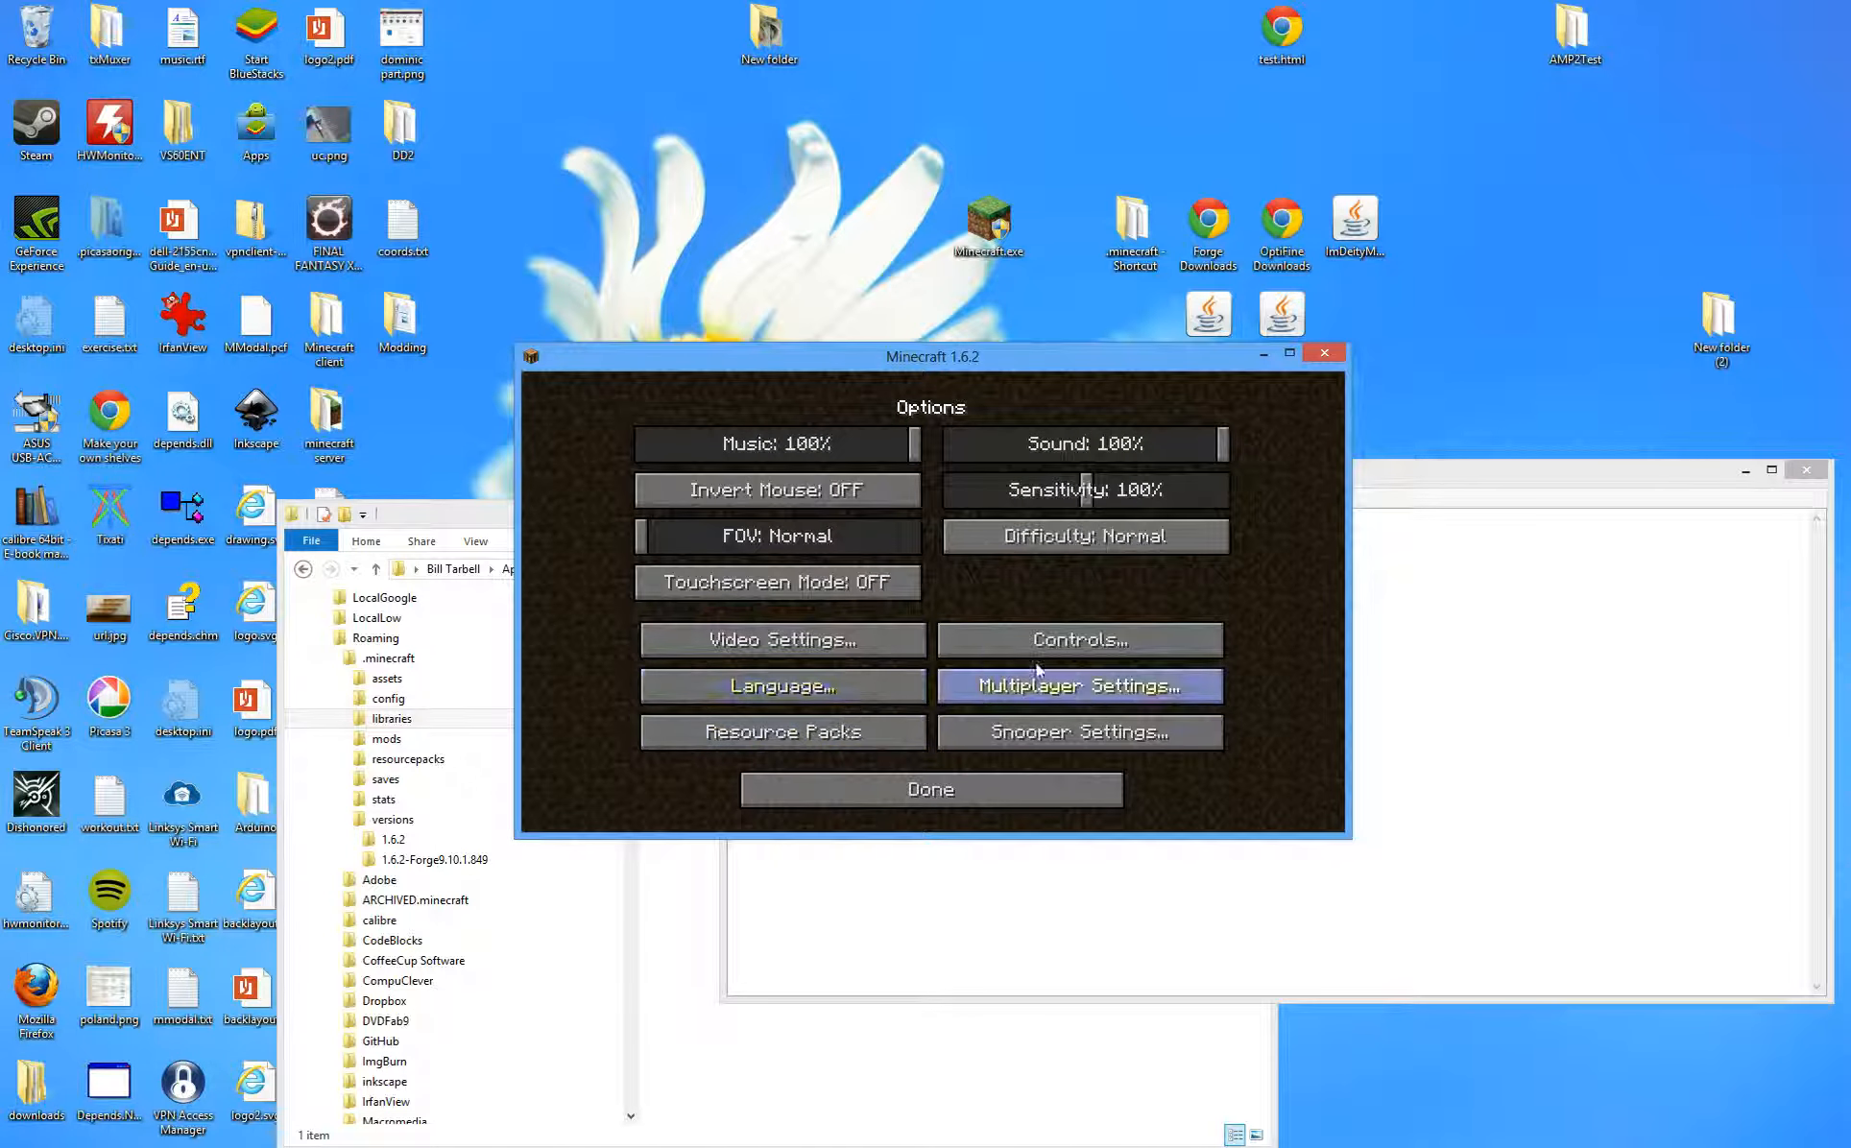
{"action": "left_click", "coordinate": [868, 639]}
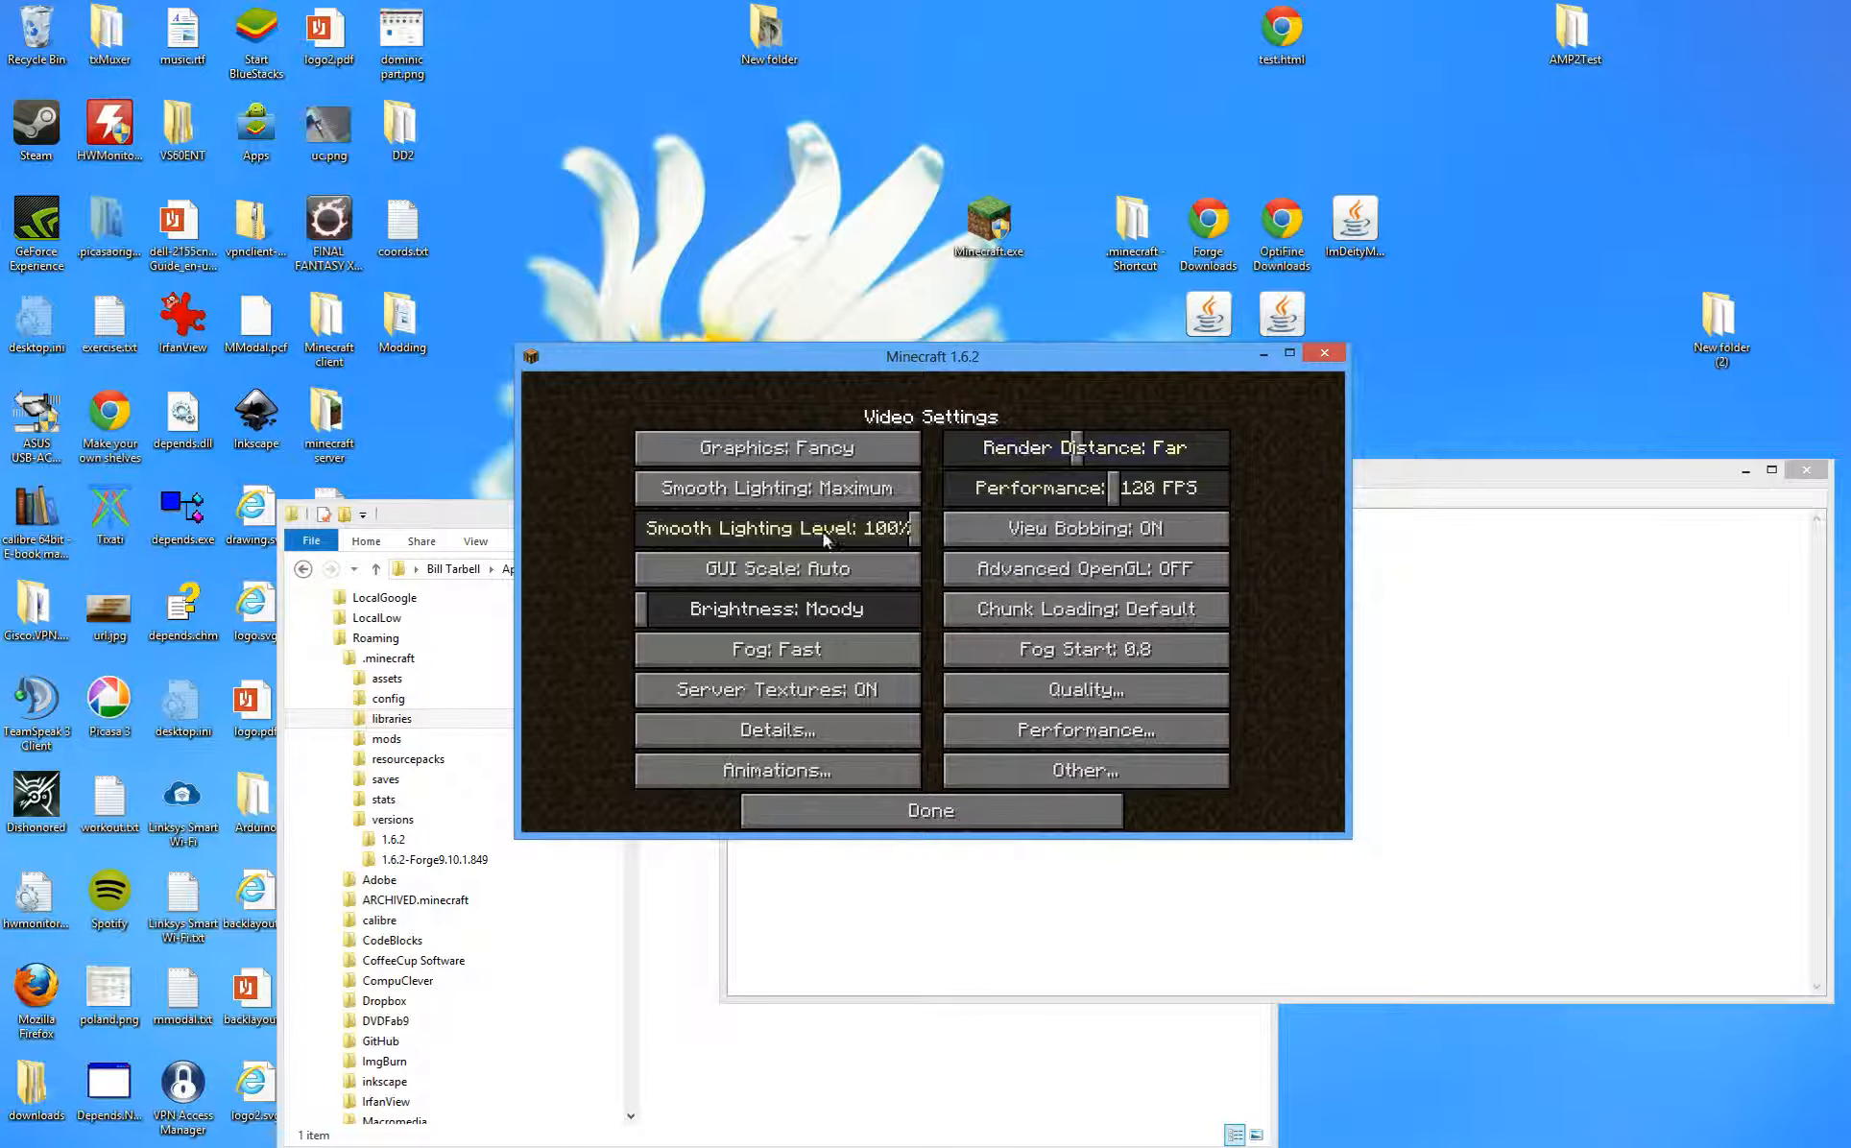
- Close the Minecraft window and minimise the Notepad notes
{"action": "left_click", "coordinate": [1311, 359]}
{"action": "key", "text": "End"}
{"action": "left_click", "coordinate": [1749, 470]}
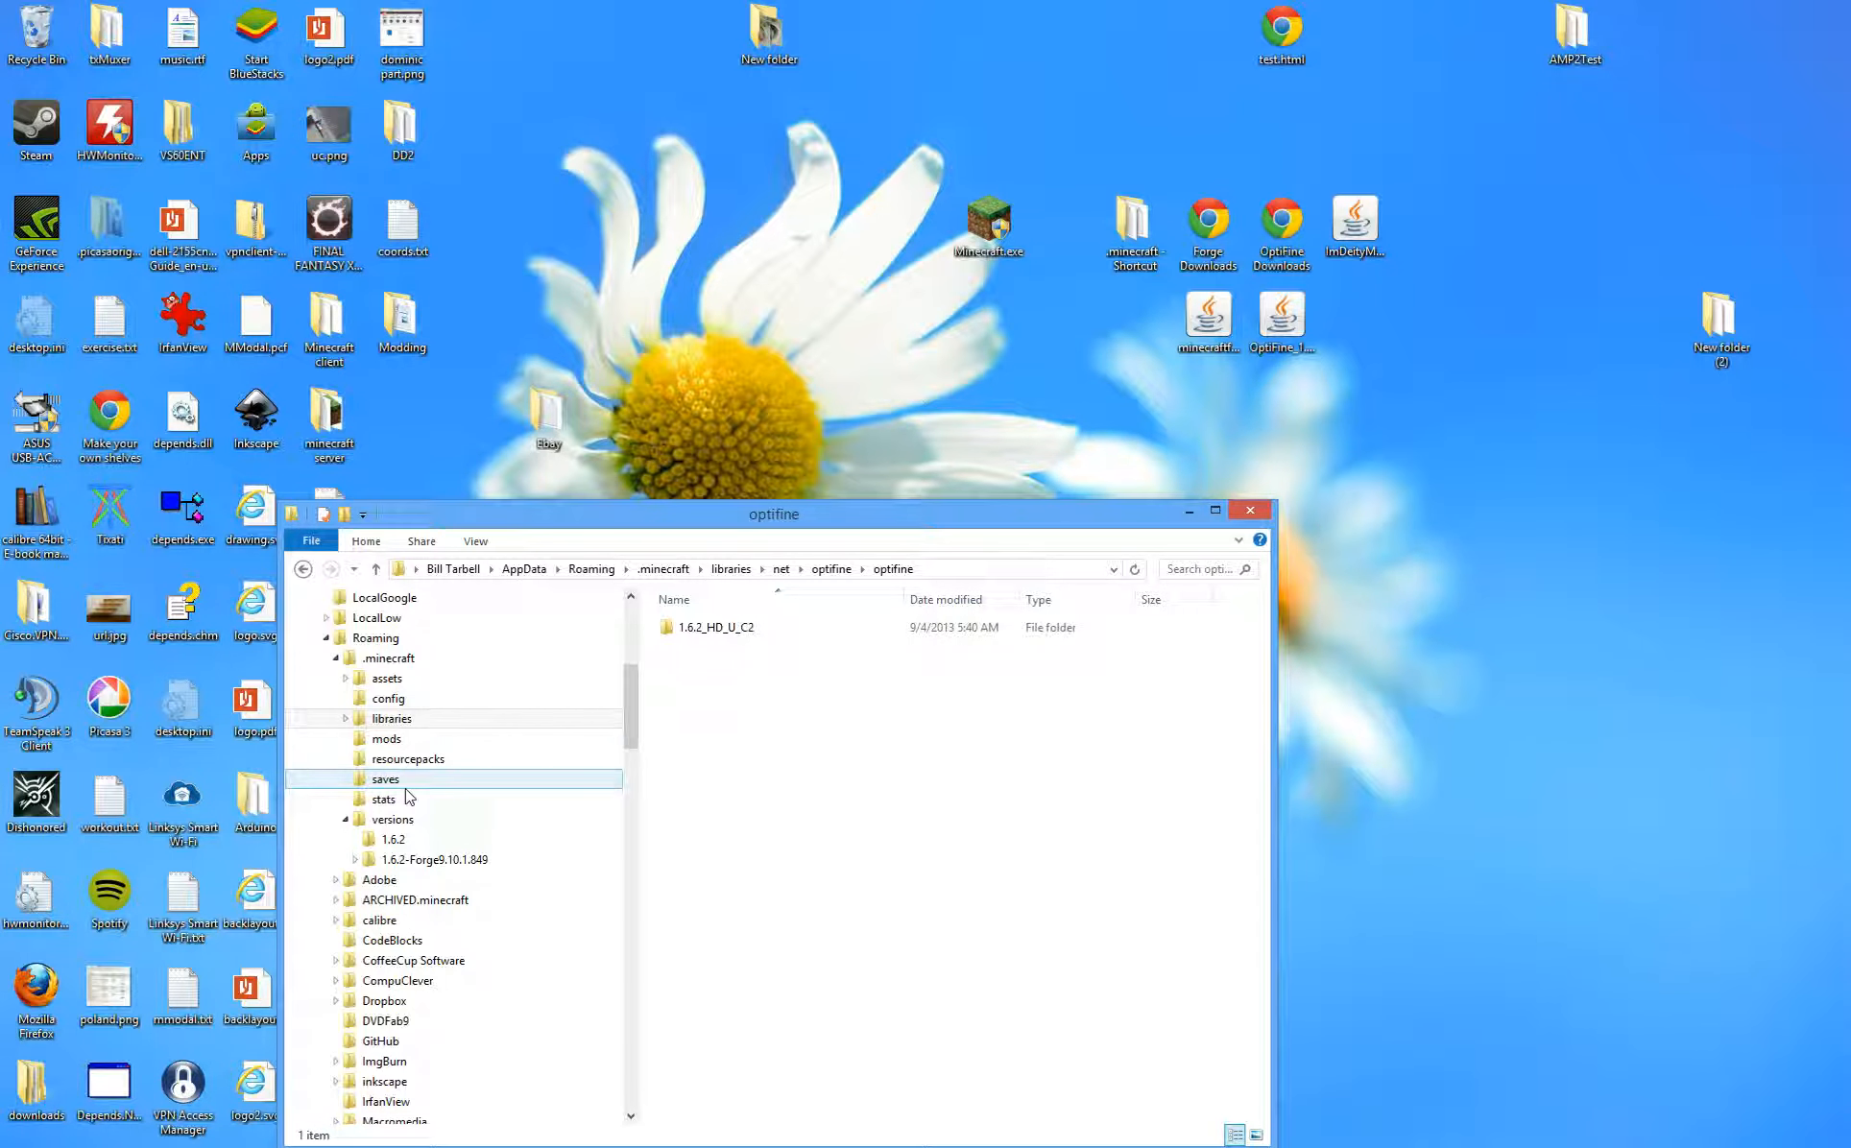
- Copy ImDeityModPack1.9.4.jar into .minecraft\mods and relaunch Minecraft.exe
{"action": "left_click", "coordinate": [379, 659]}
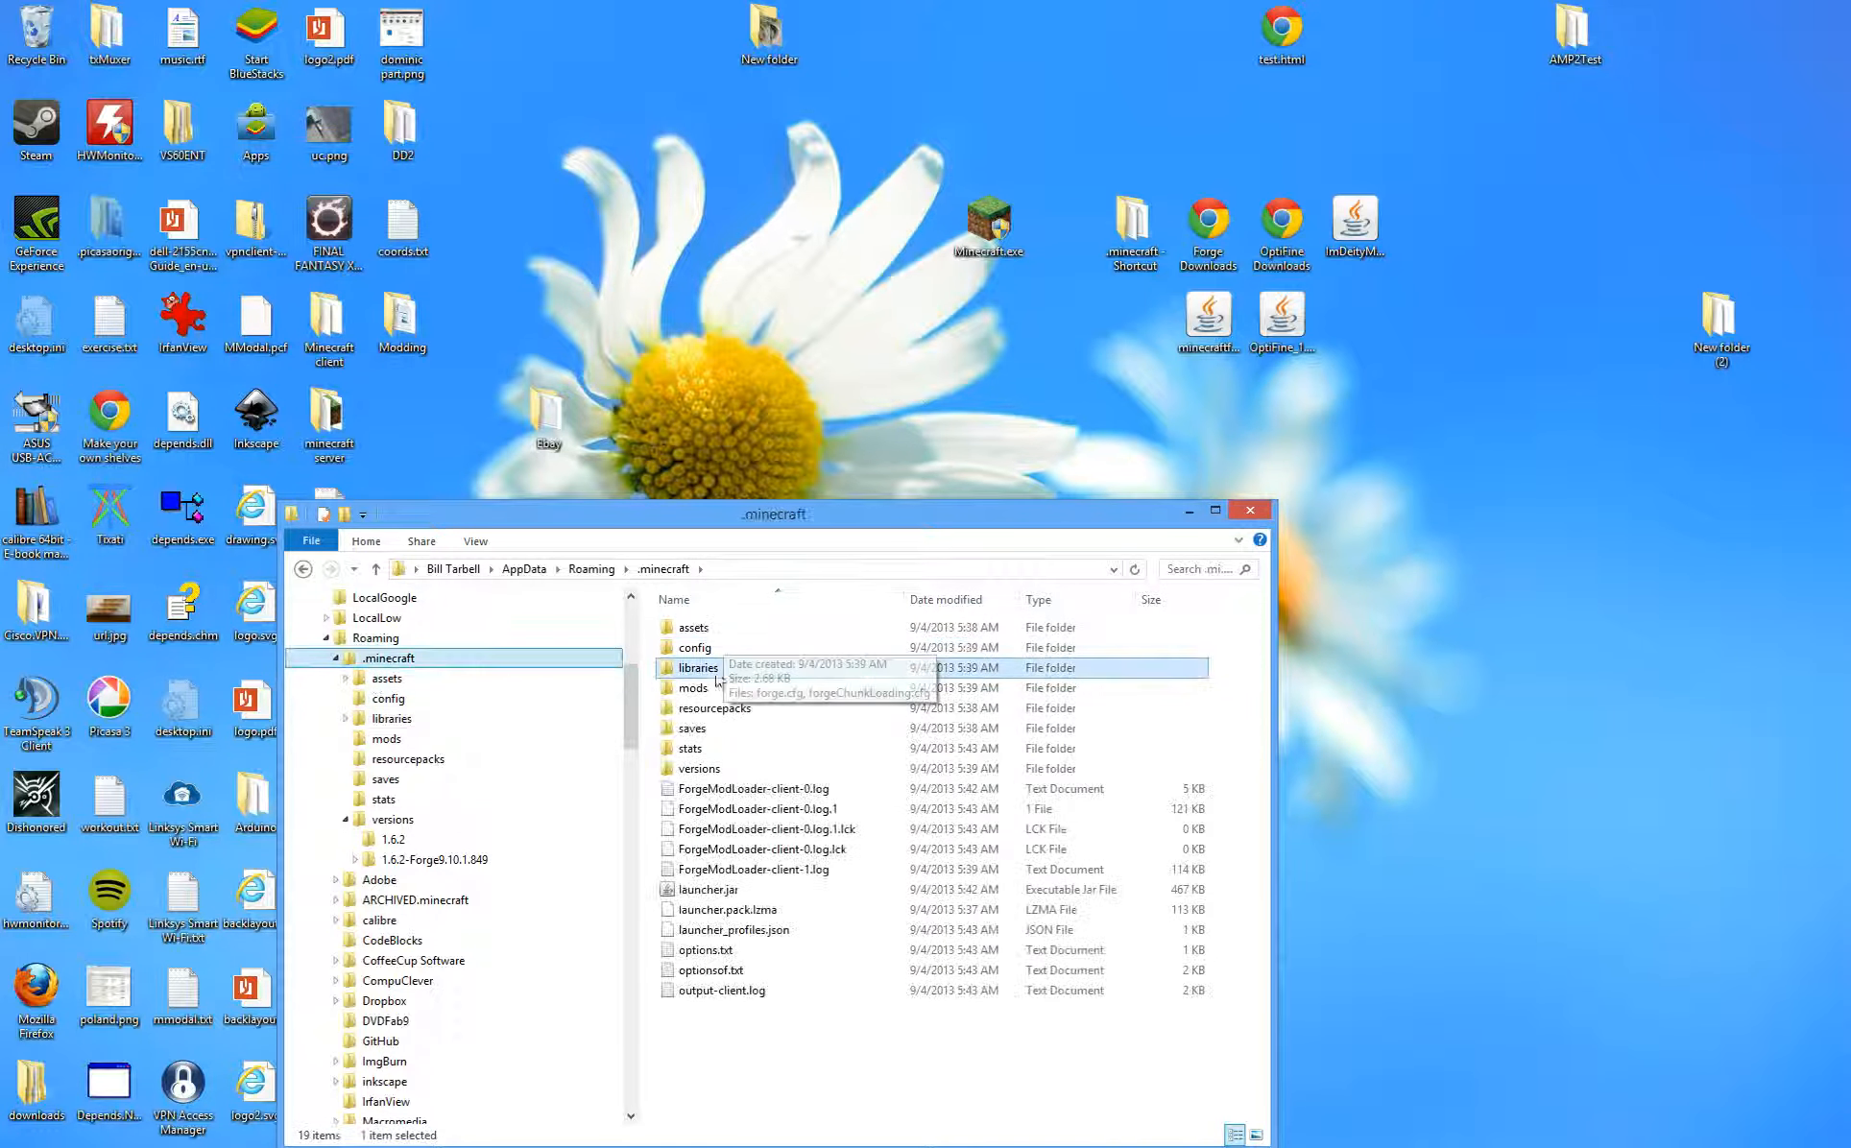
{"action": "double_click", "coordinate": [715, 689]}
{"action": "left_click_drag", "start_coordinate": [1361, 219], "coordinate": [1090, 708]}
{"action": "left_click", "coordinate": [957, 730]}
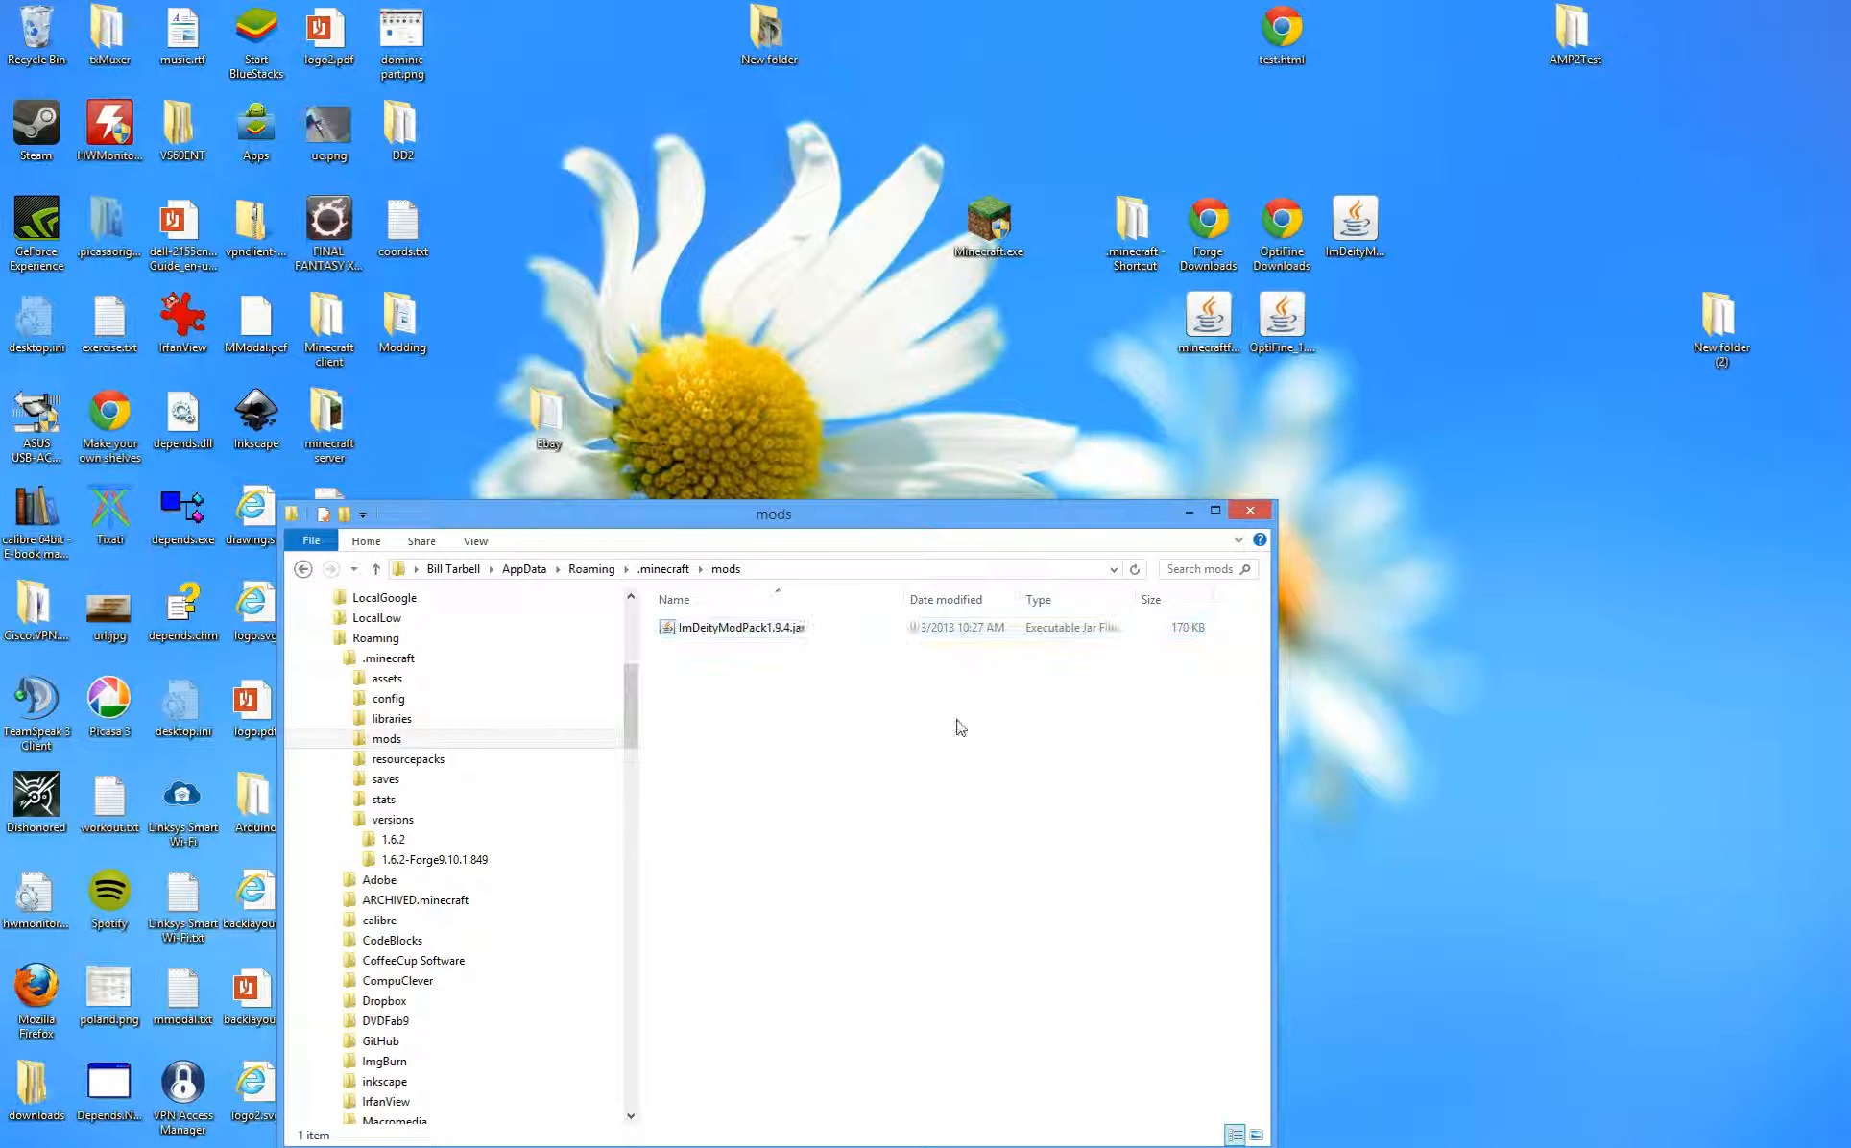
{"action": "double_click", "coordinate": [988, 223]}
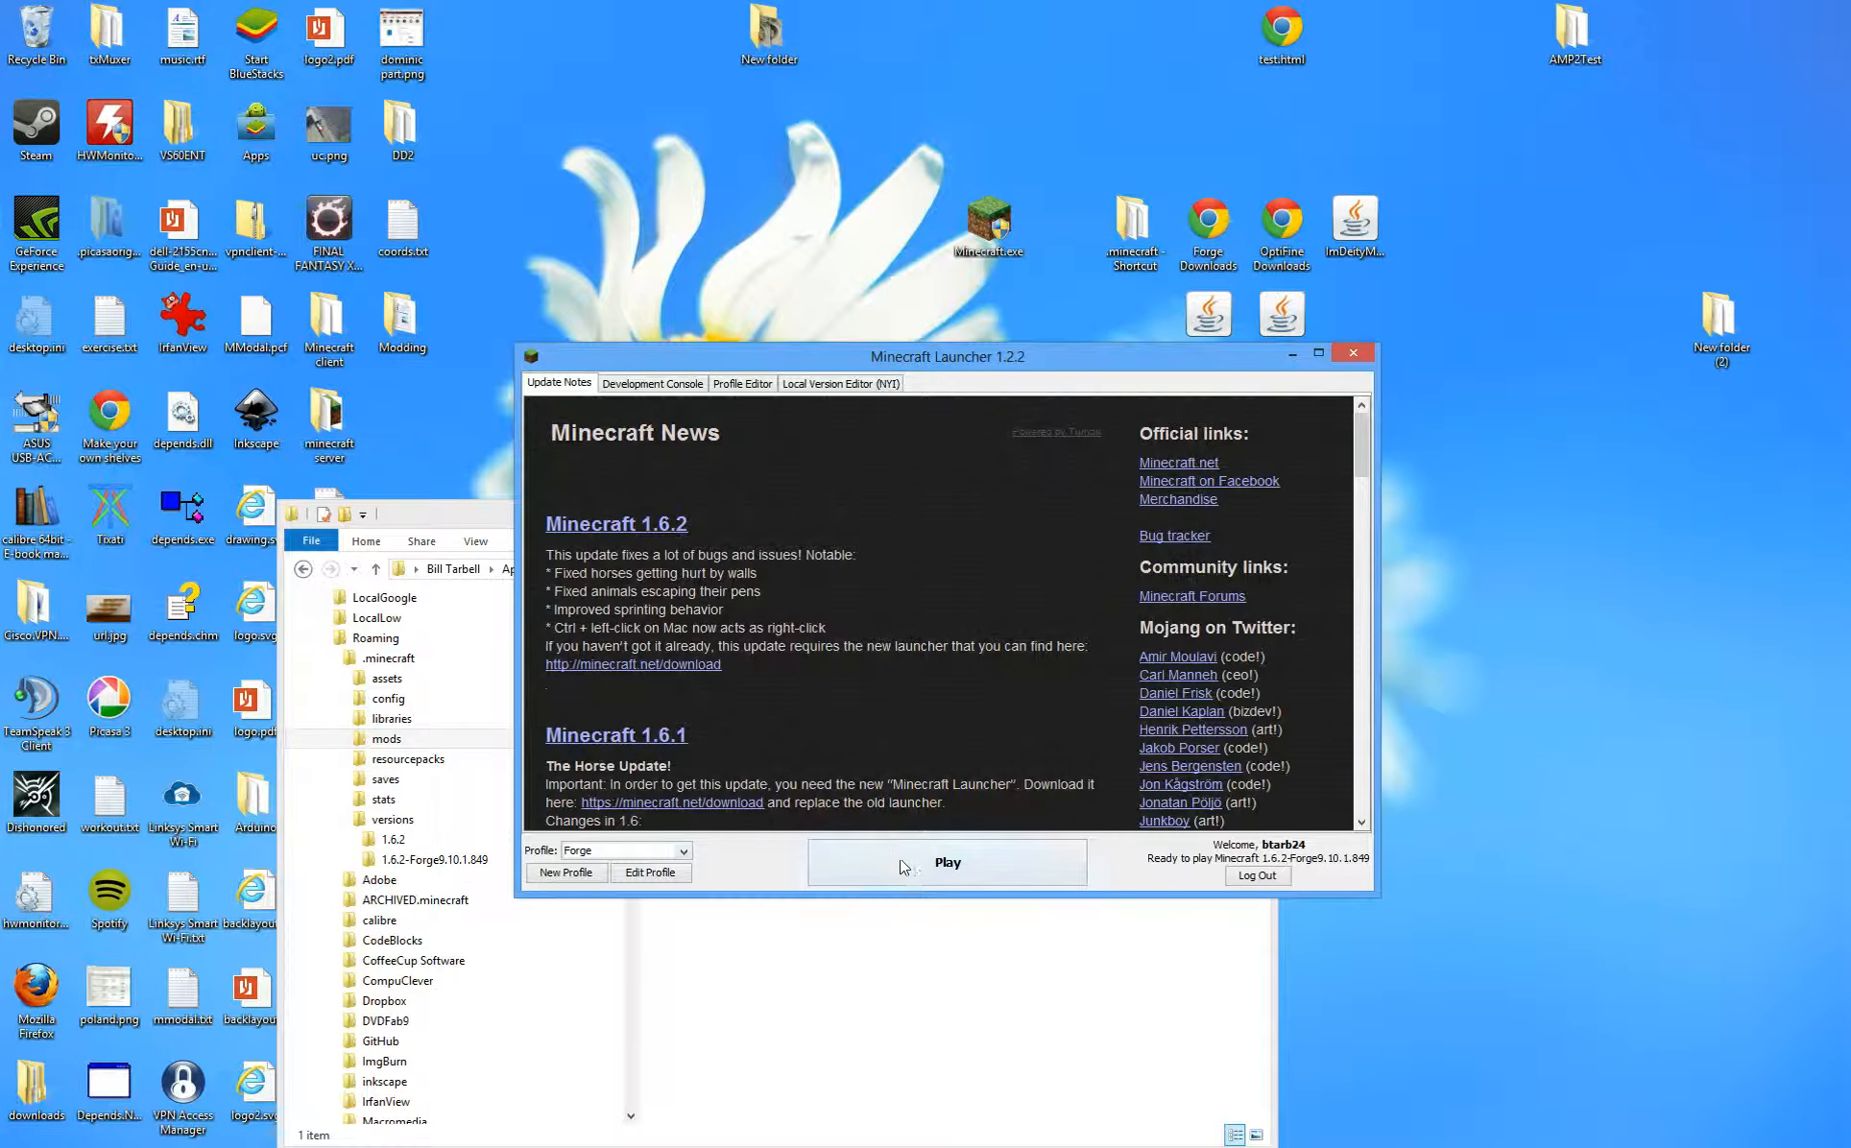
- Play the Forge profile and check the Mod List shows OptiFine and the ImDeity Mod Pack
{"action": "left_click", "coordinate": [902, 866]}
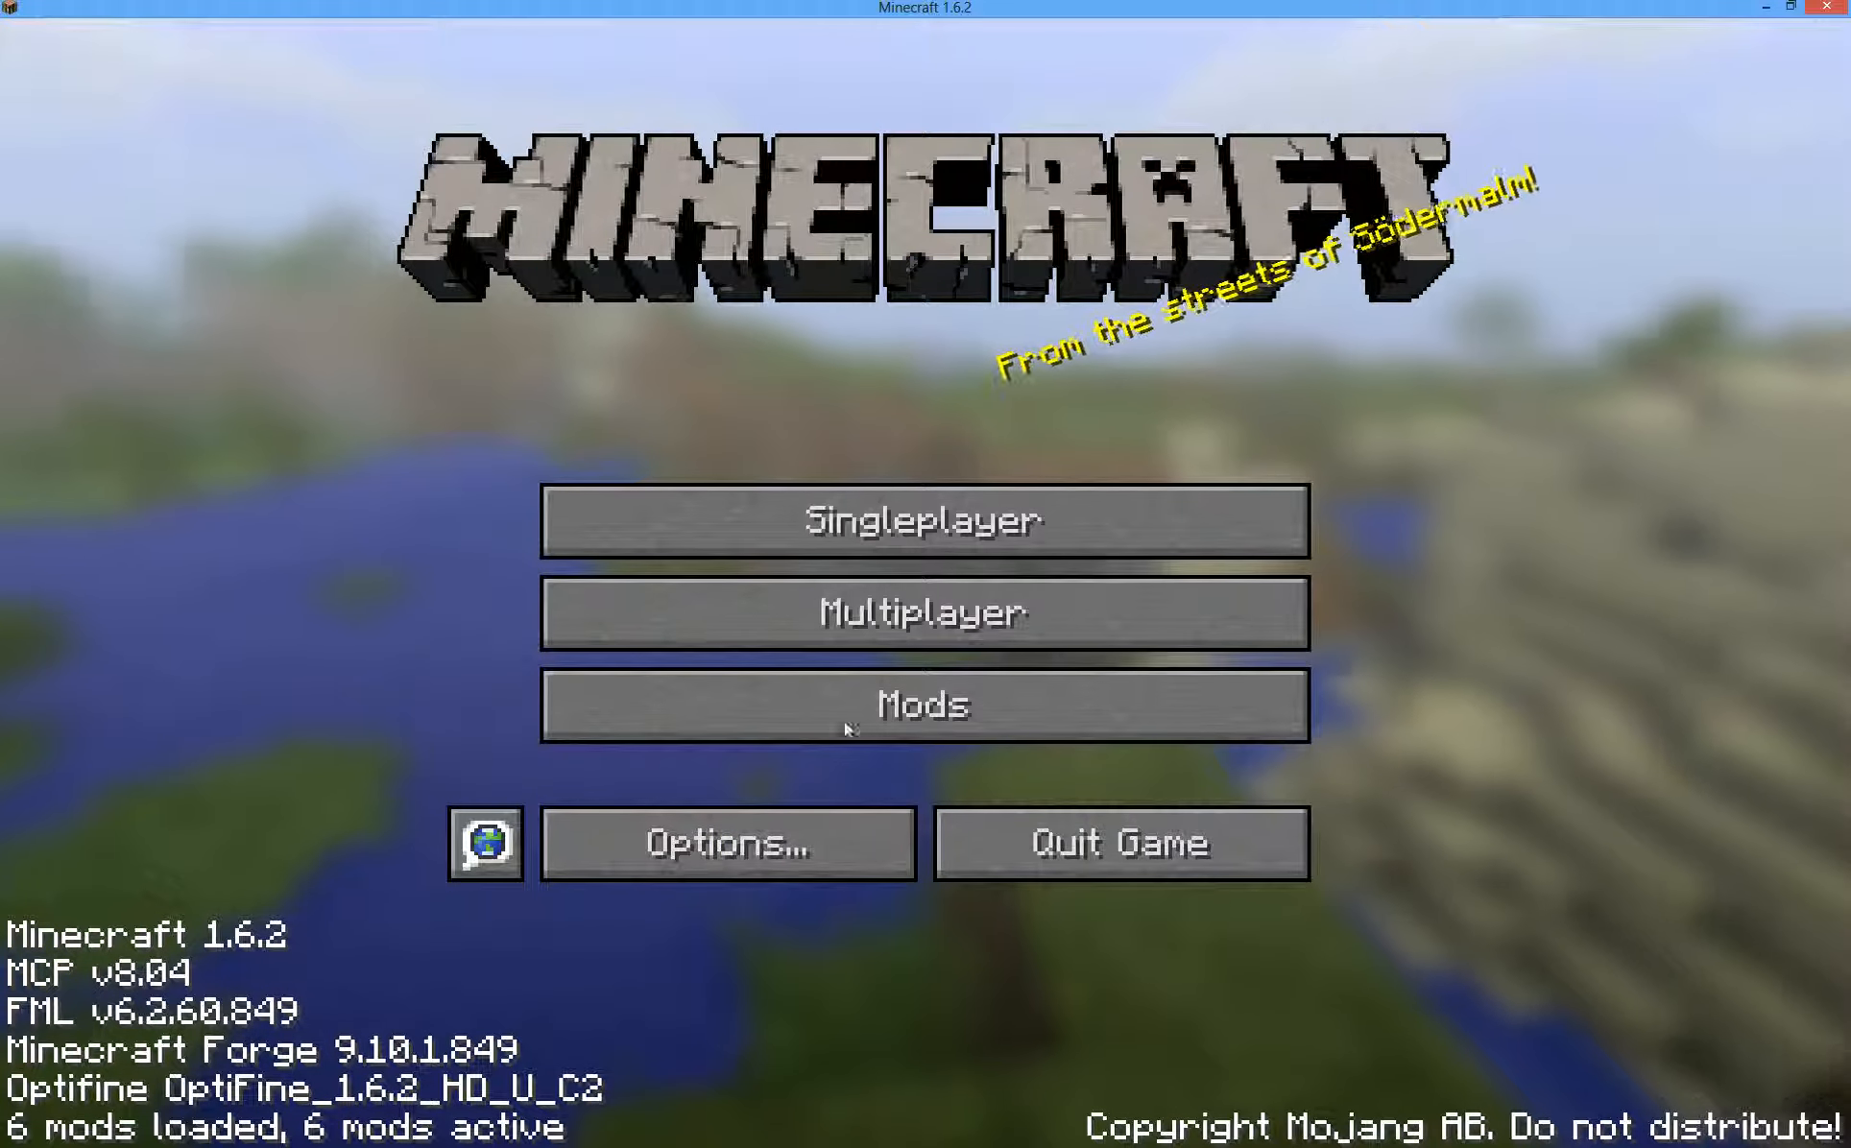
{"action": "left_click", "coordinate": [672, 715]}
{"action": "scroll", "coordinate": [485, 669], "scroll_direction": "down", "scroll_amount": 3}
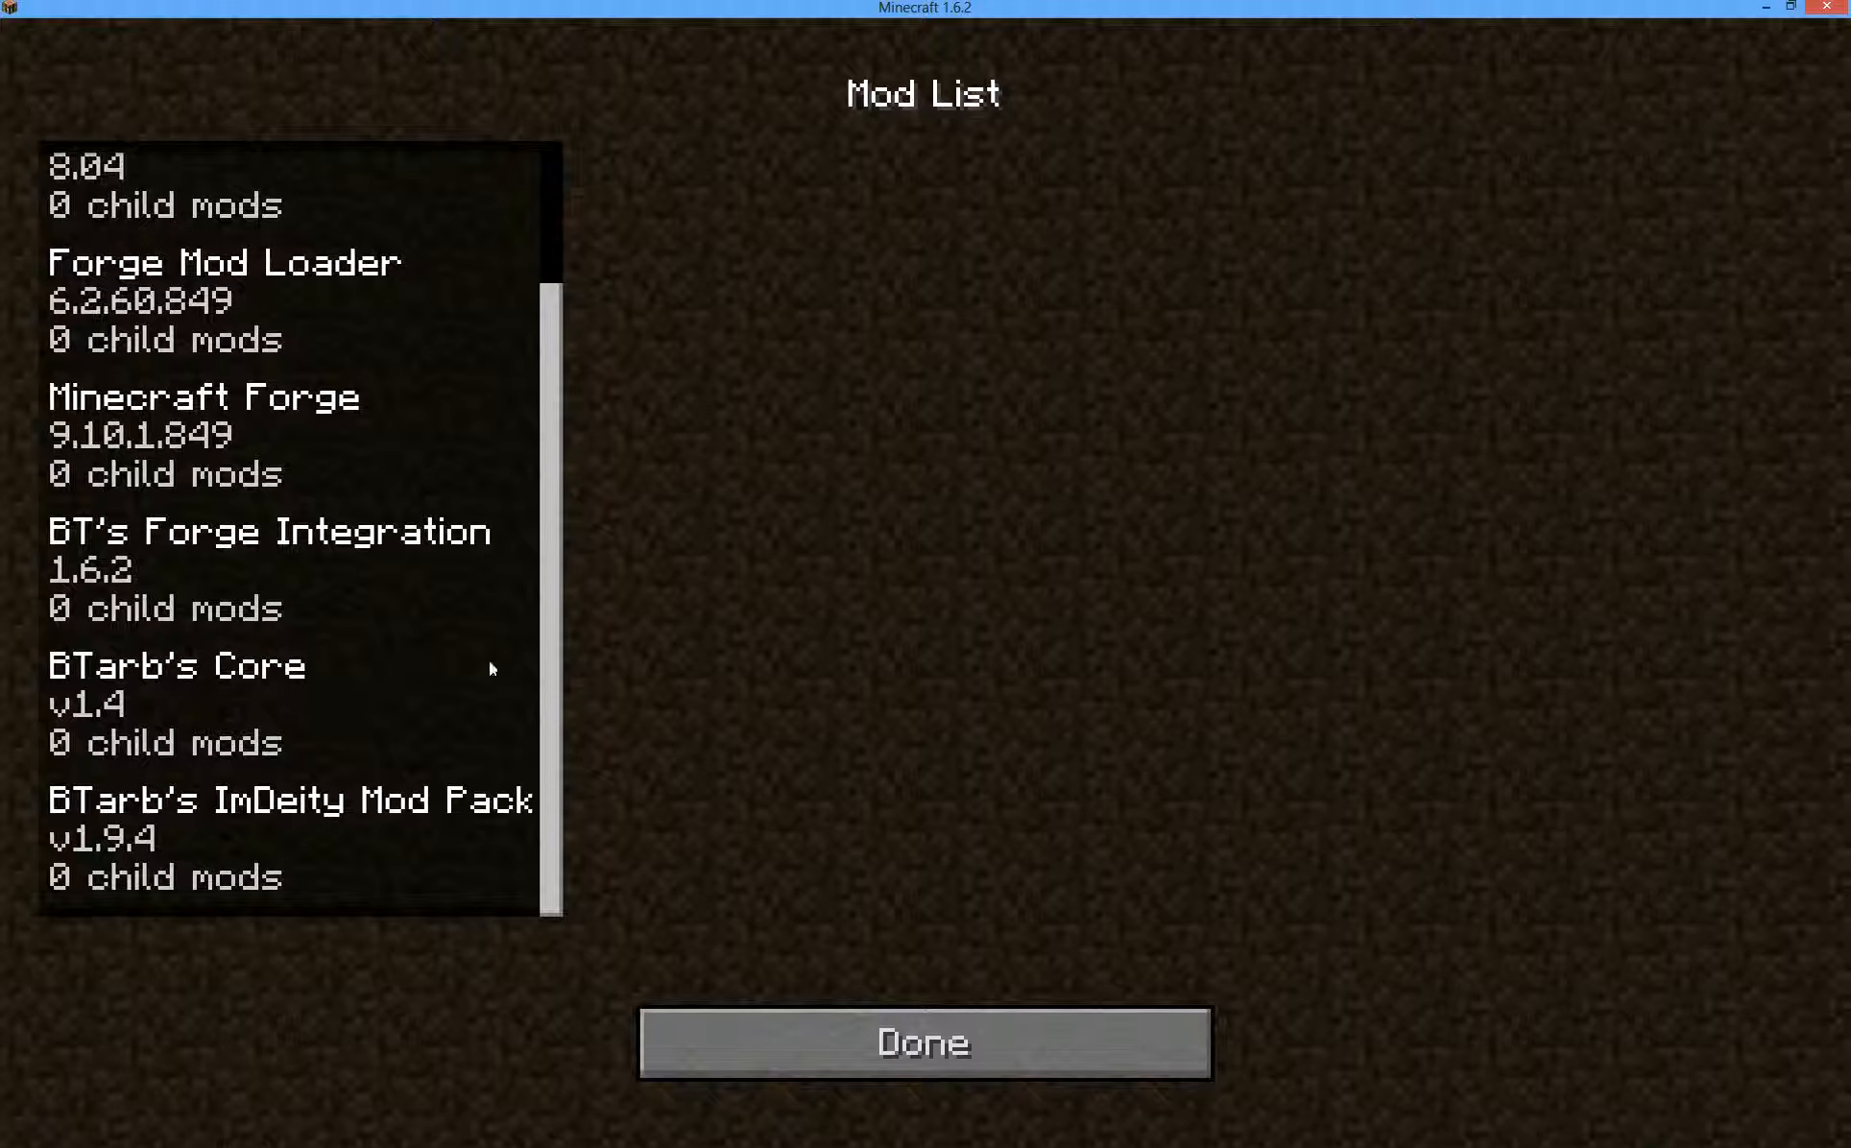
{"action": "scroll", "coordinate": [350, 595], "scroll_direction": "up", "scroll_amount": 3}
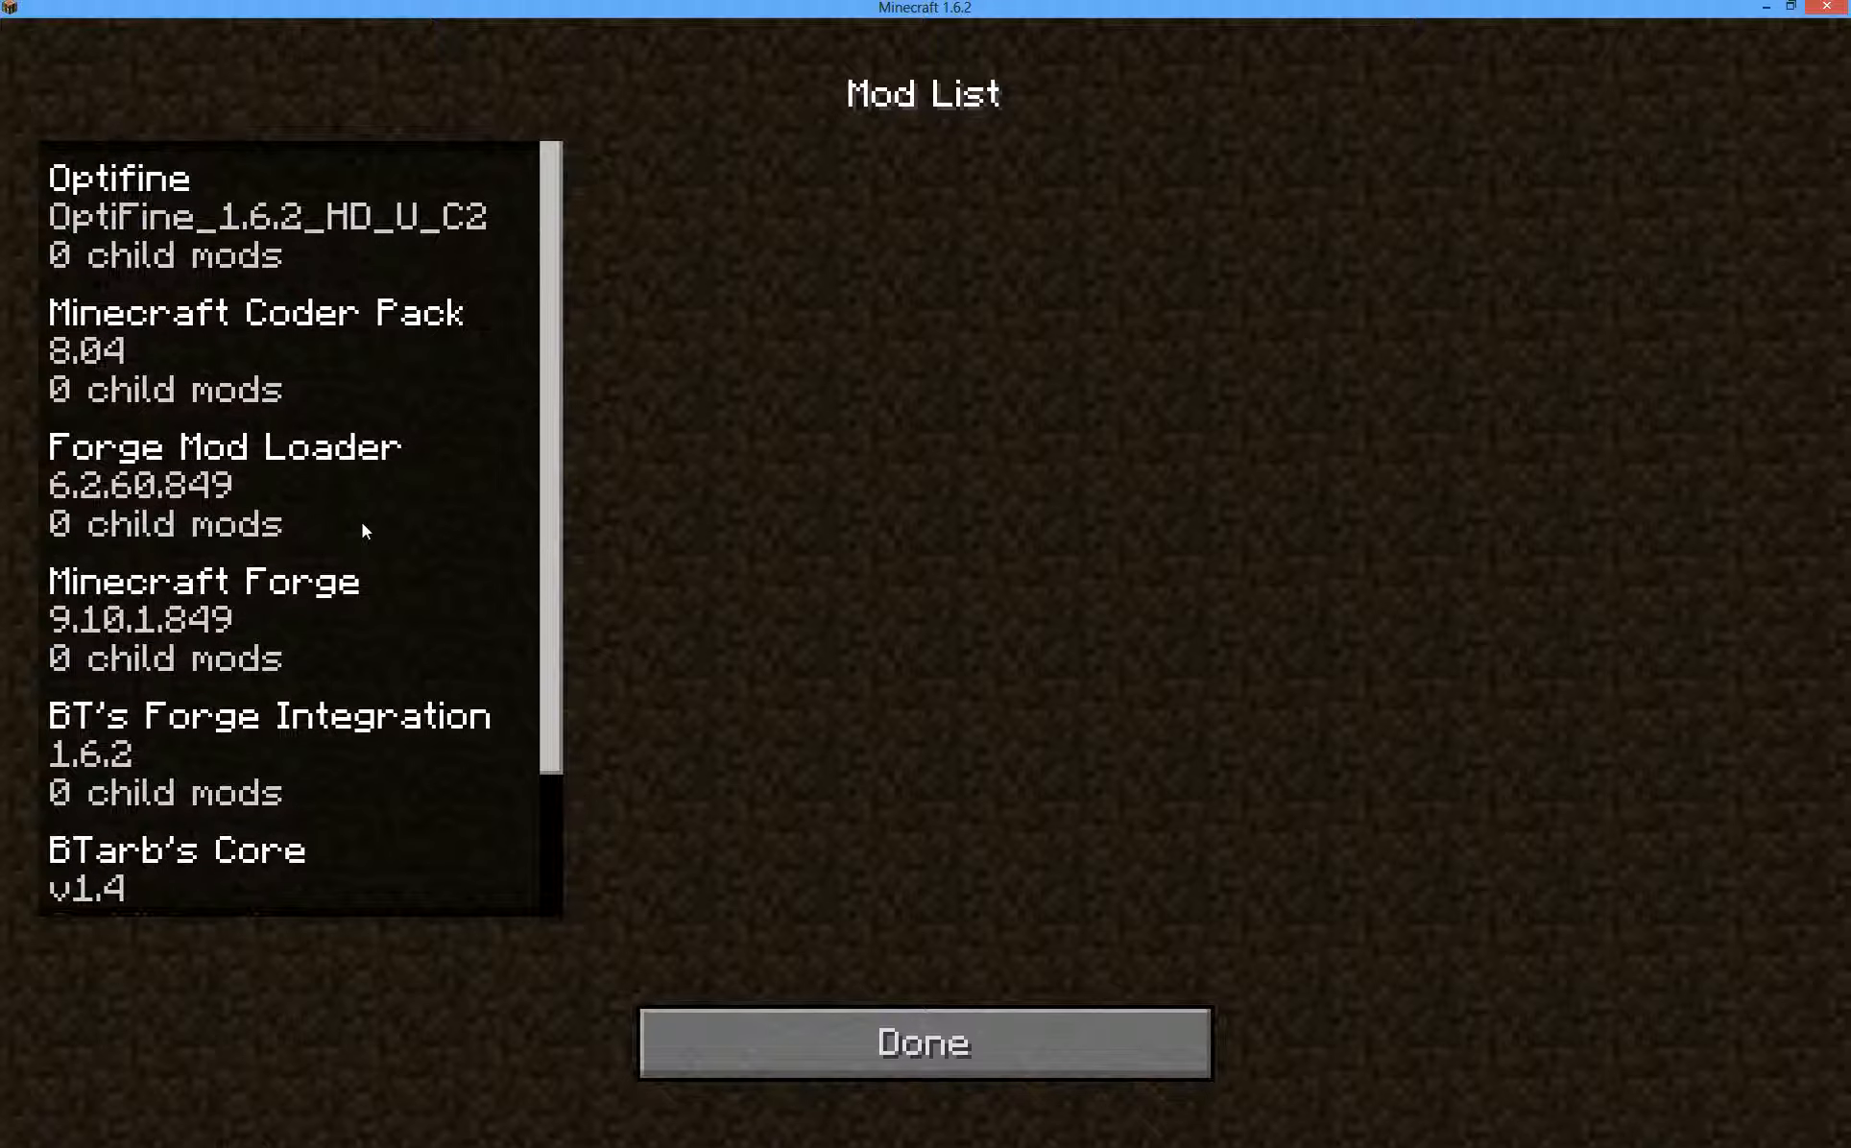
{"action": "left_click", "coordinate": [852, 1051]}
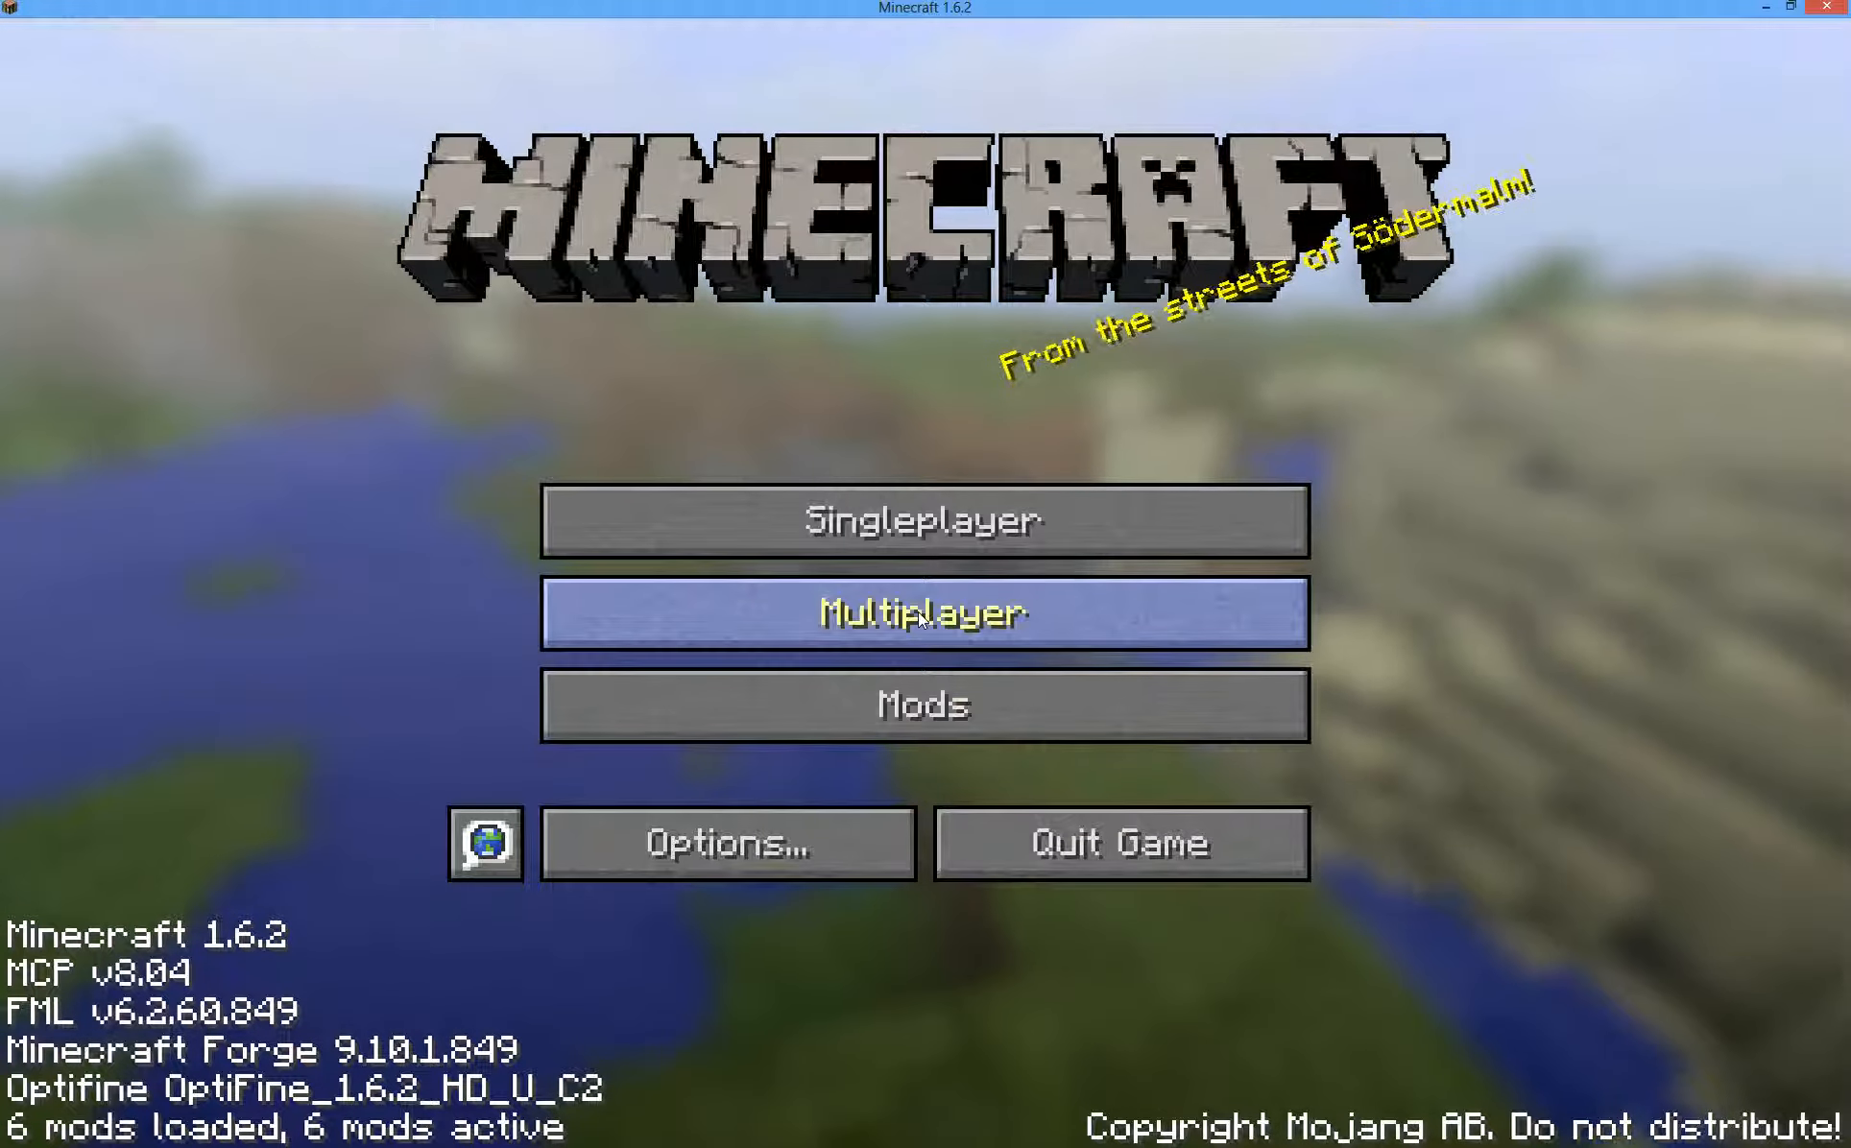
- Restore Minecraft from full screen and position its window beside the mods folder
{"action": "double_click", "coordinate": [1681, 13]}
{"action": "left_click_drag", "start_coordinate": [1118, 276], "coordinate": [1423, 378]}
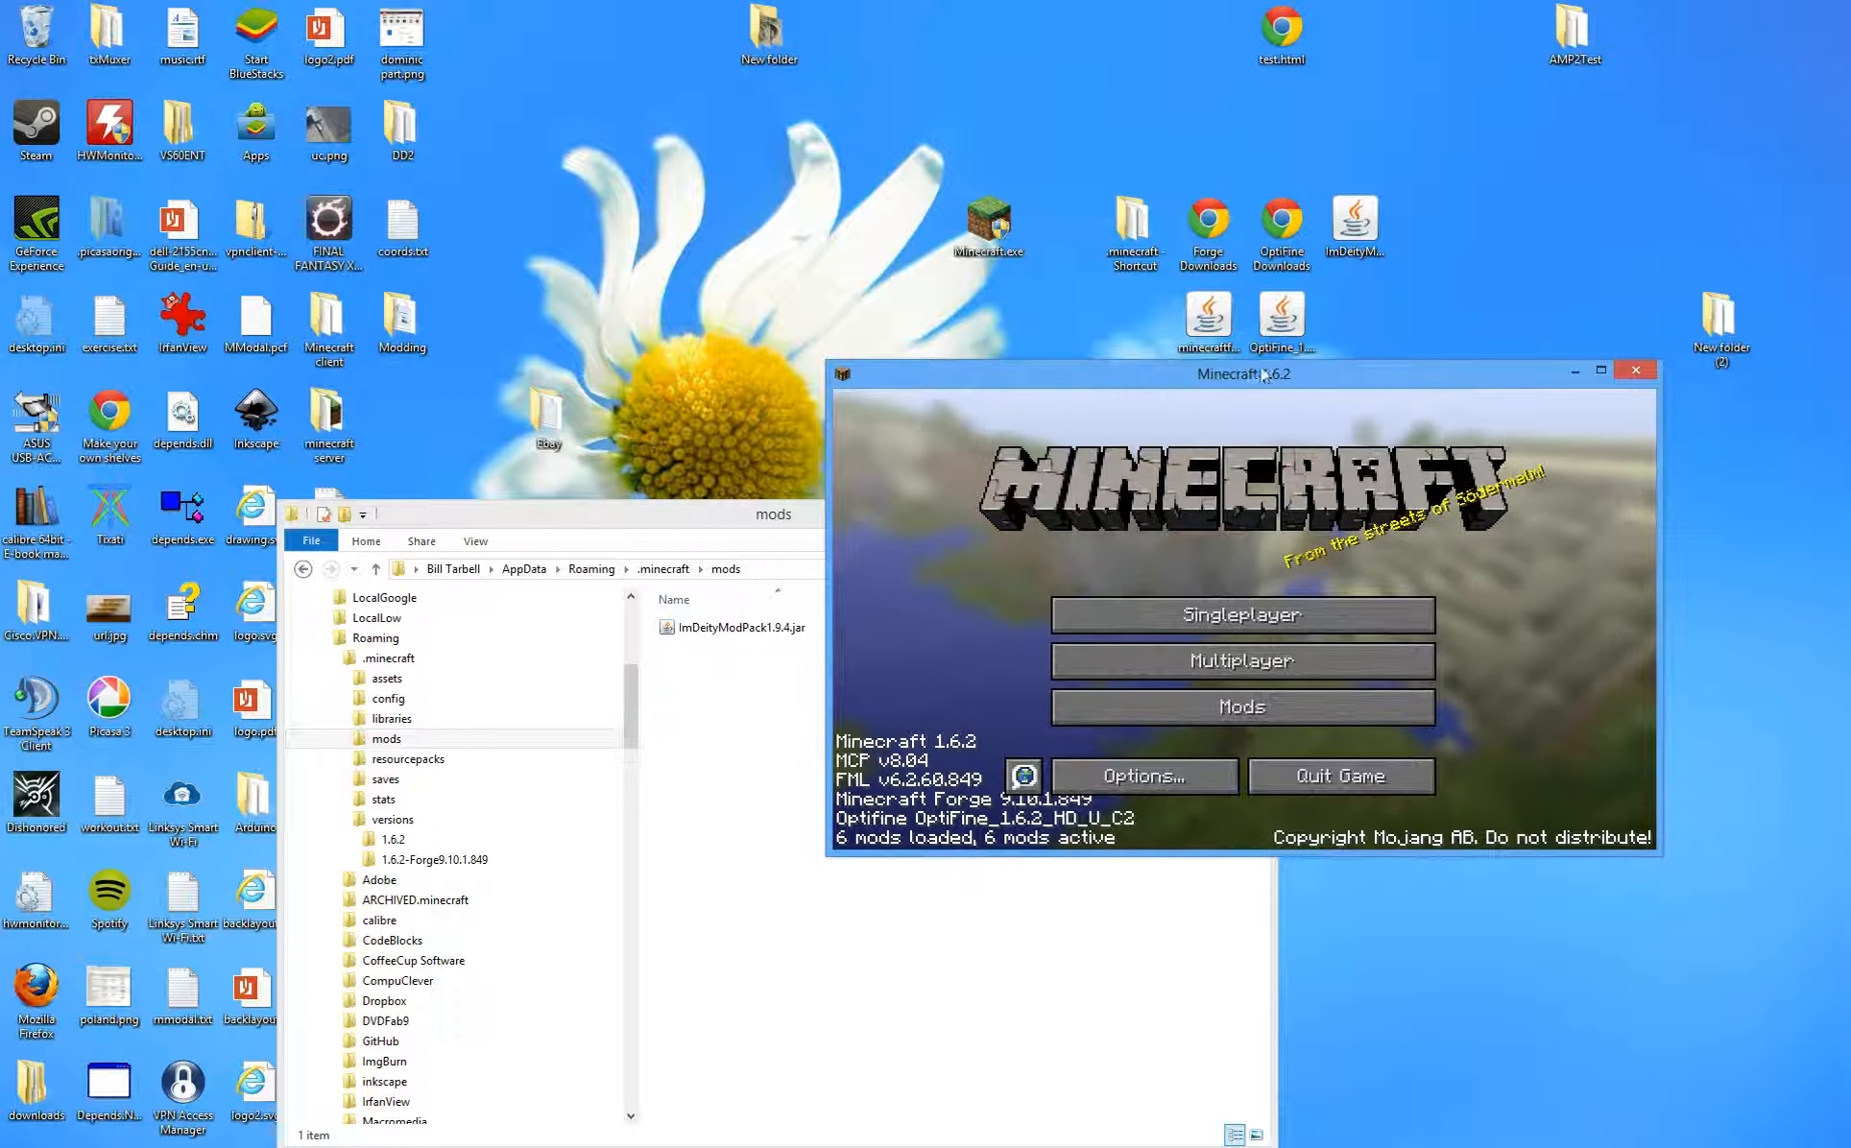
{"action": "left_click_drag", "start_coordinate": [1270, 369], "coordinate": [1264, 374]}
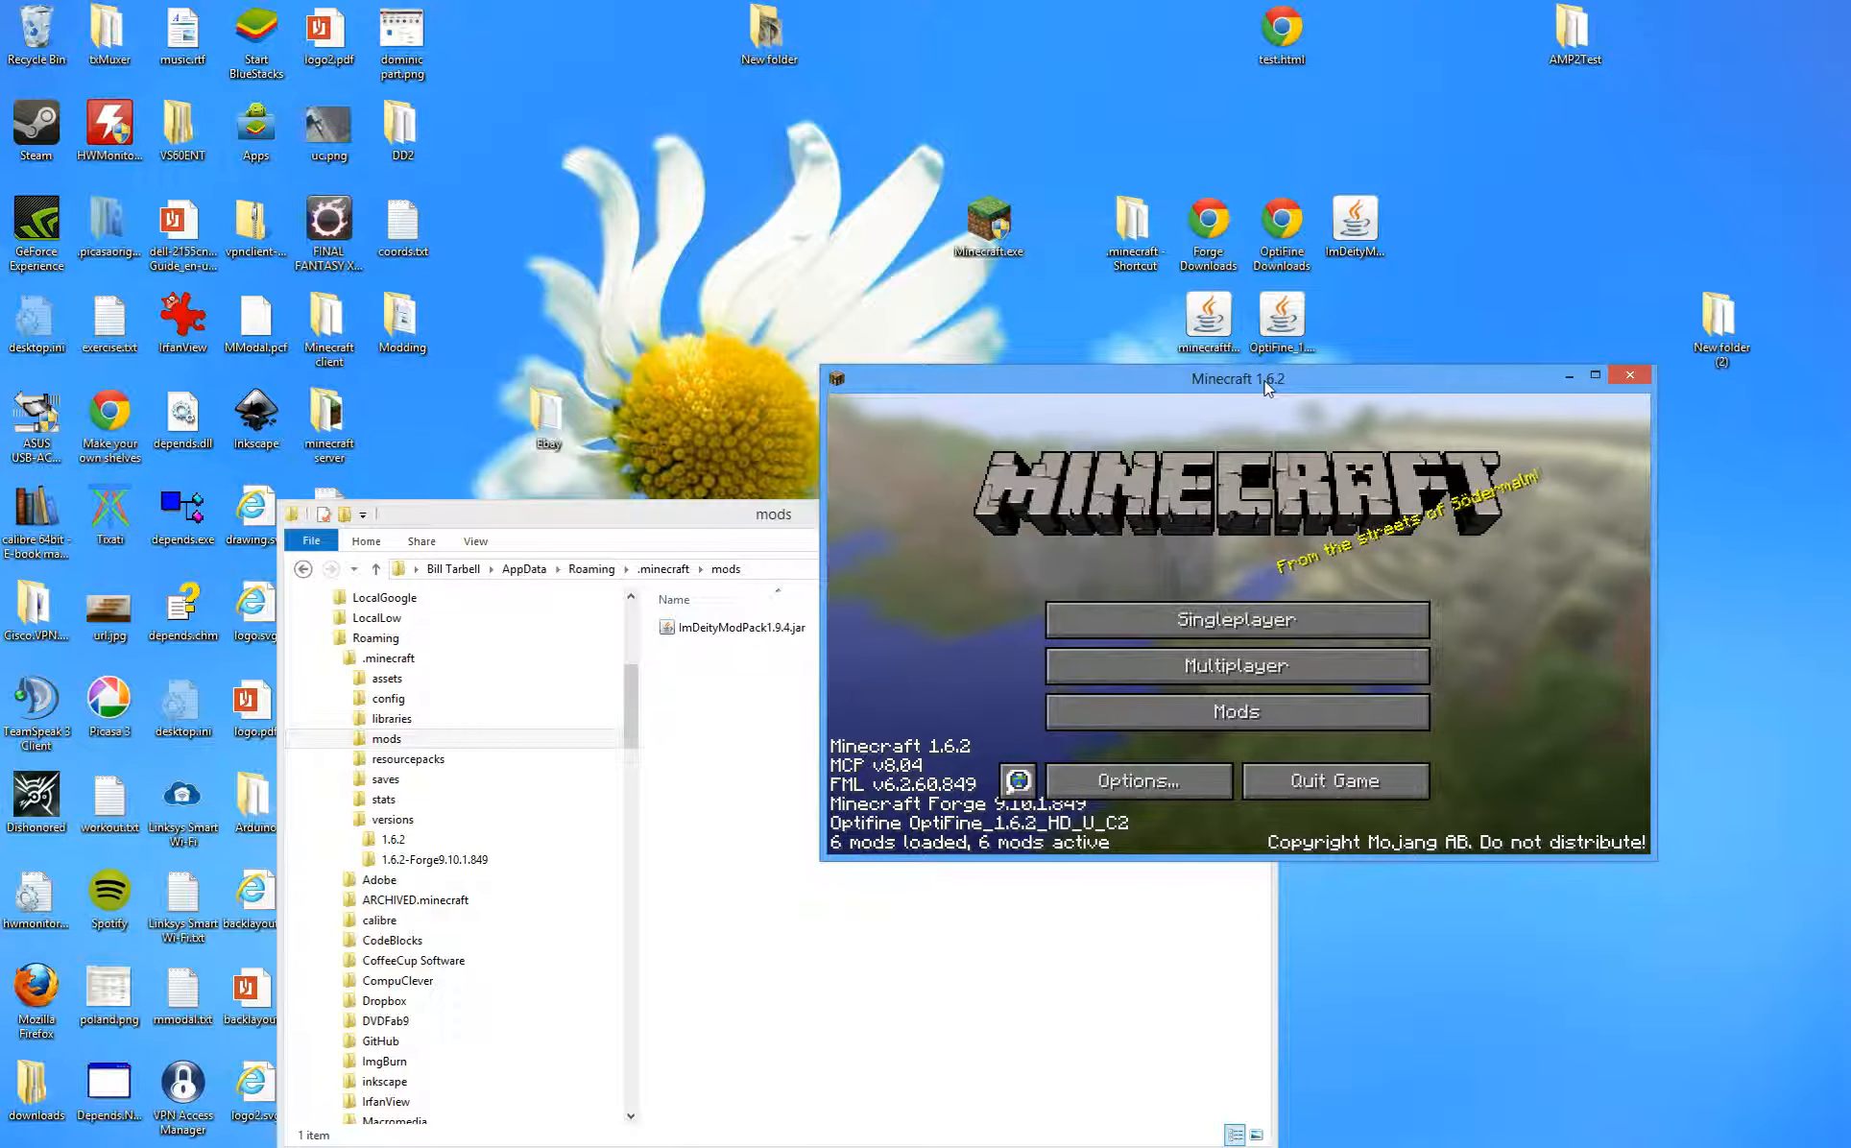
{"action": "left_click_drag", "start_coordinate": [1267, 389], "coordinate": [1274, 383]}
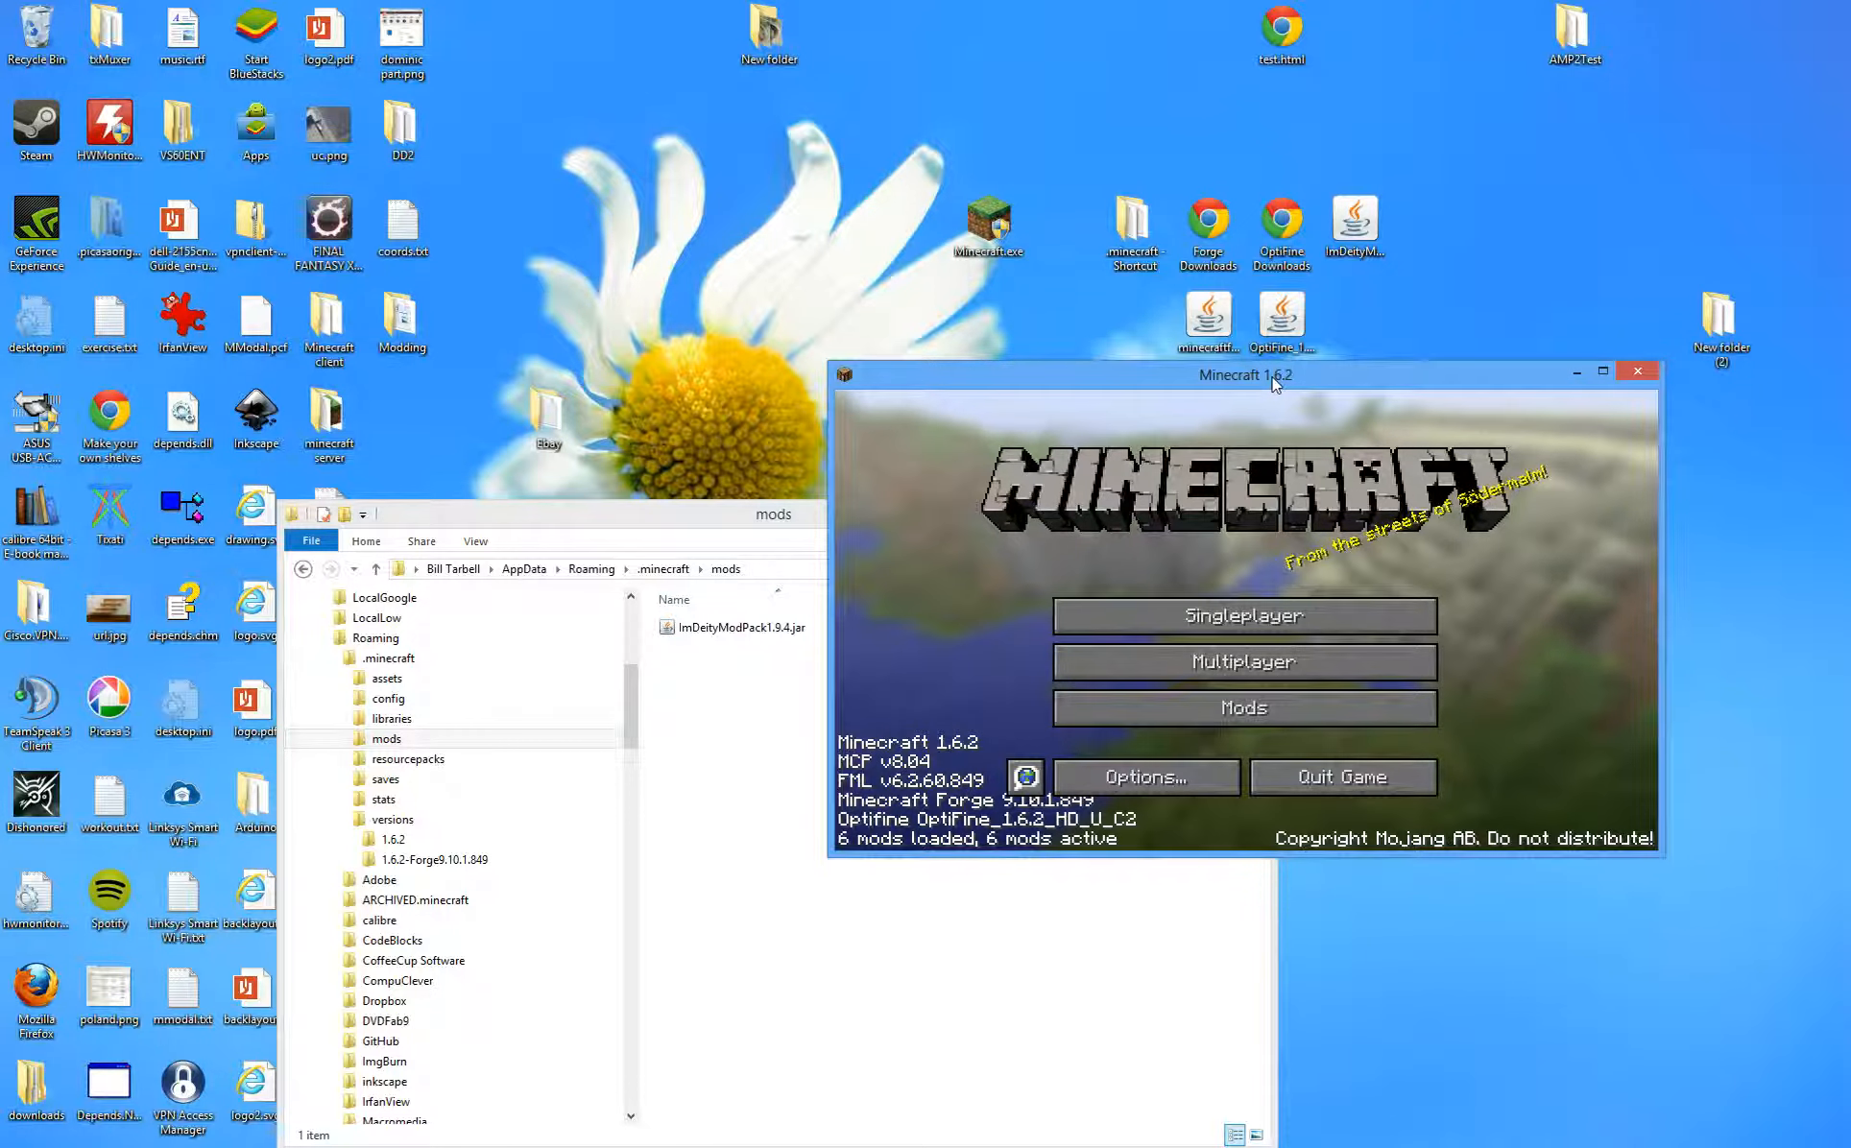